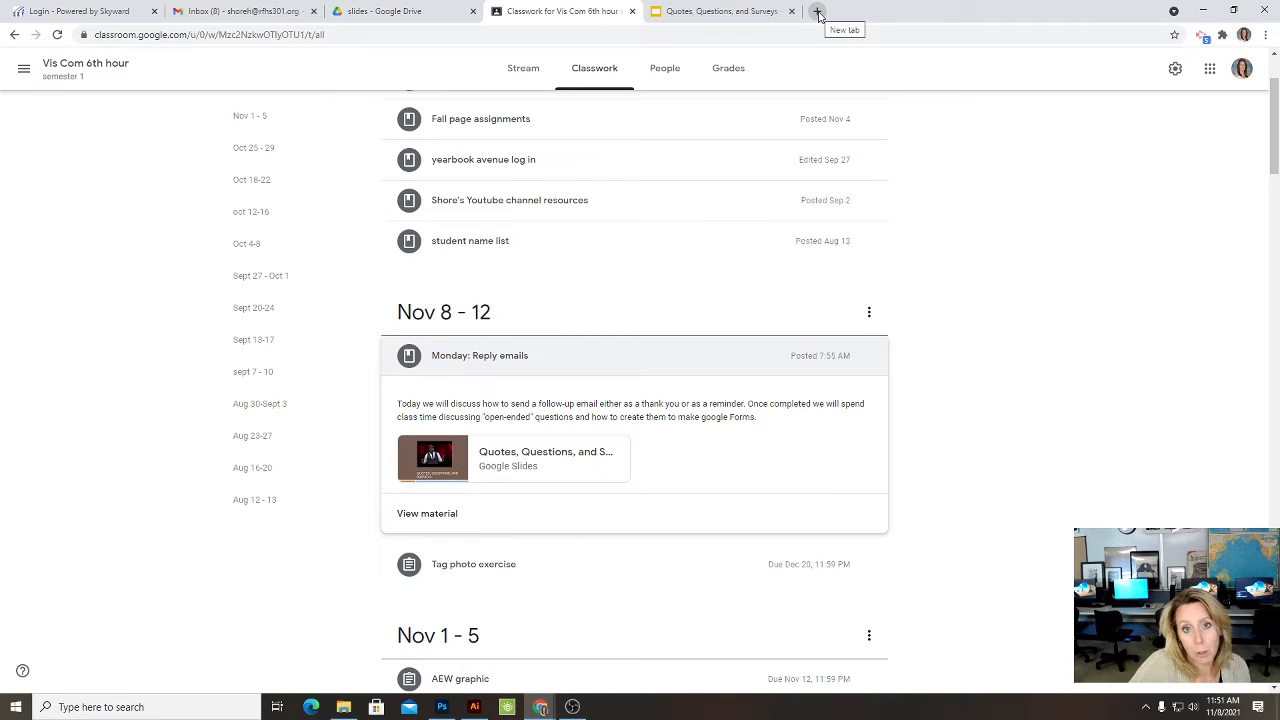
Step: Open Google Forms in a new browser tab and create a blank form
click(818, 12)
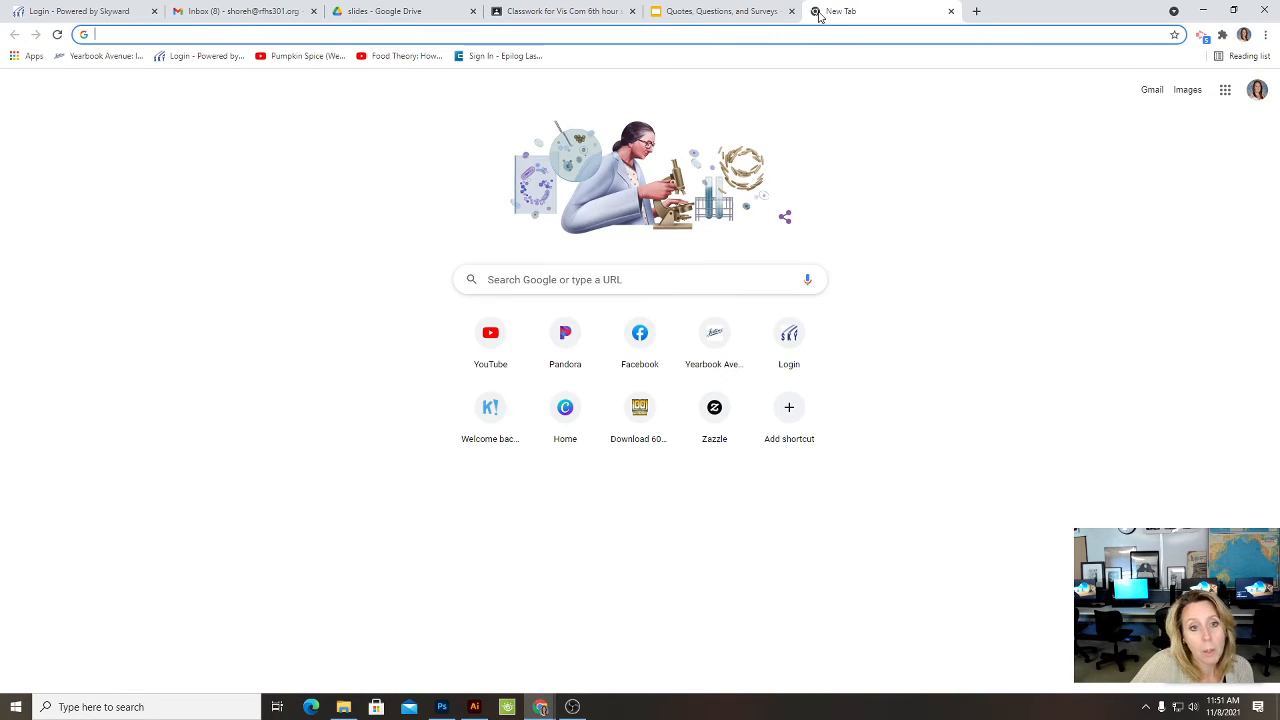
click(1224, 92)
scroll(1157, 237, down, 2)
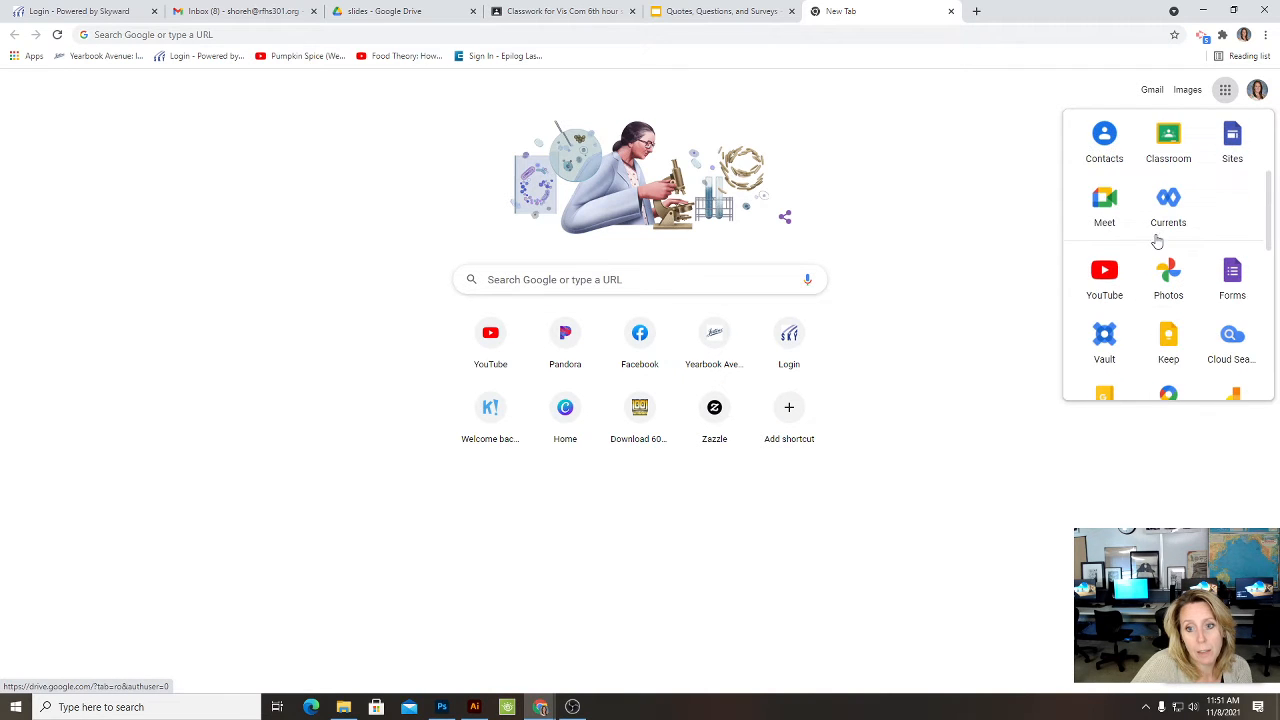
click(1229, 274)
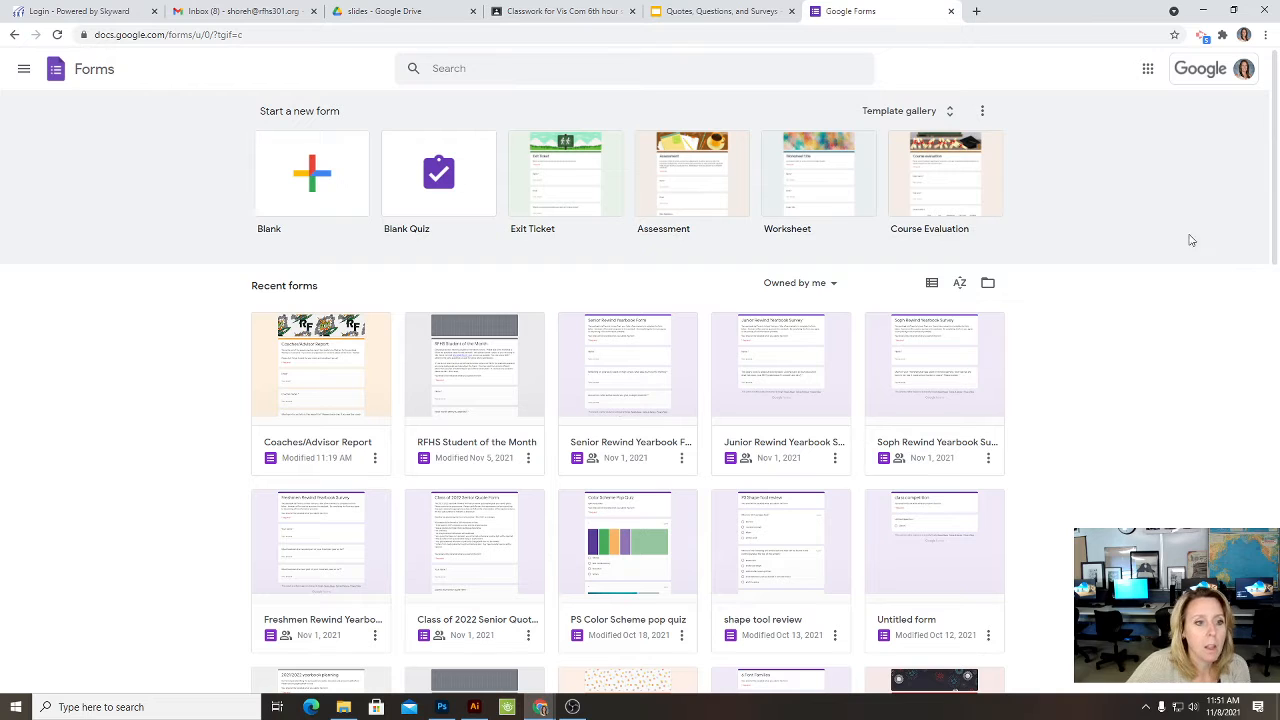
click(313, 177)
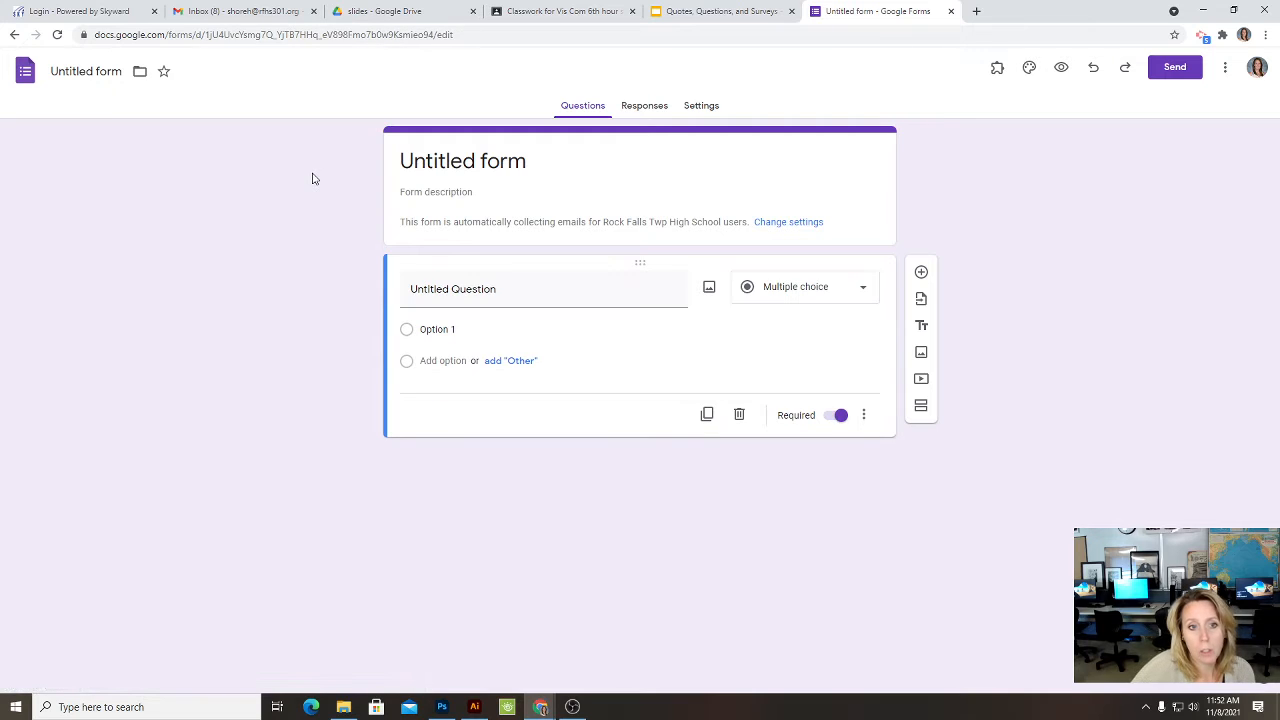
Step: Title the form "Football Yearbook Survey" and apply the same title as the form's file name
click(526, 162)
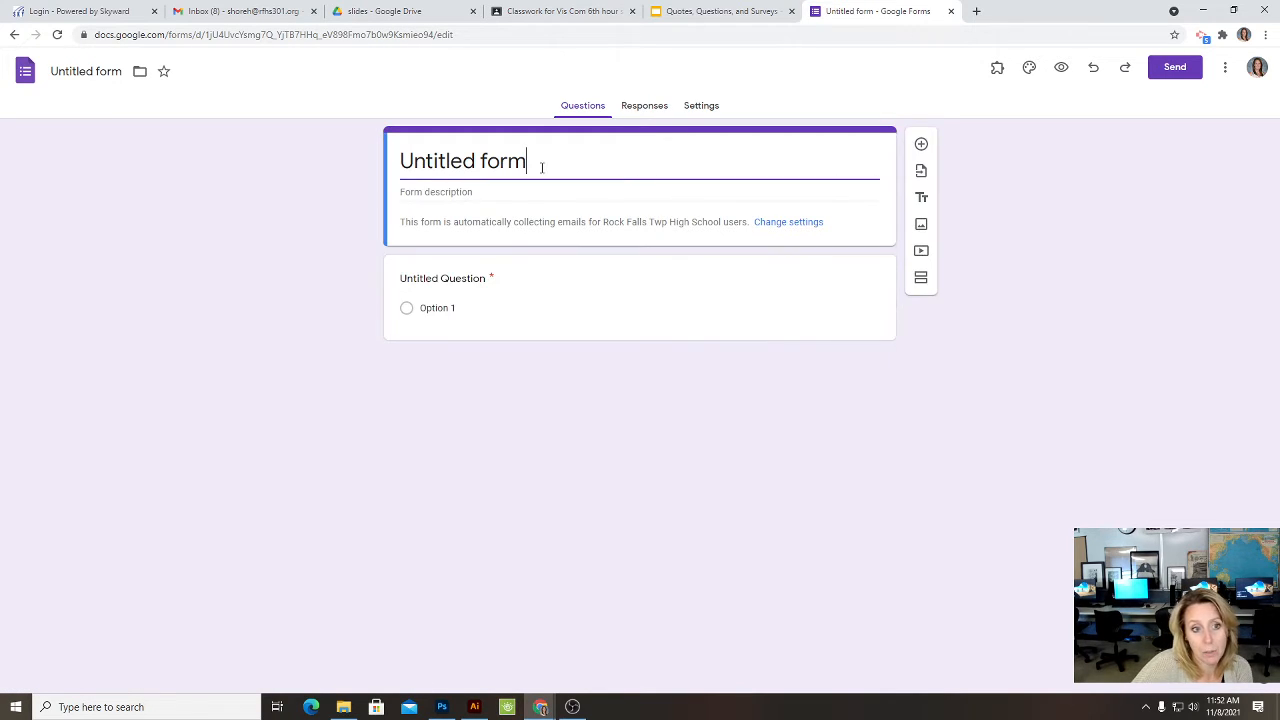
drag(526, 162, 389, 171)
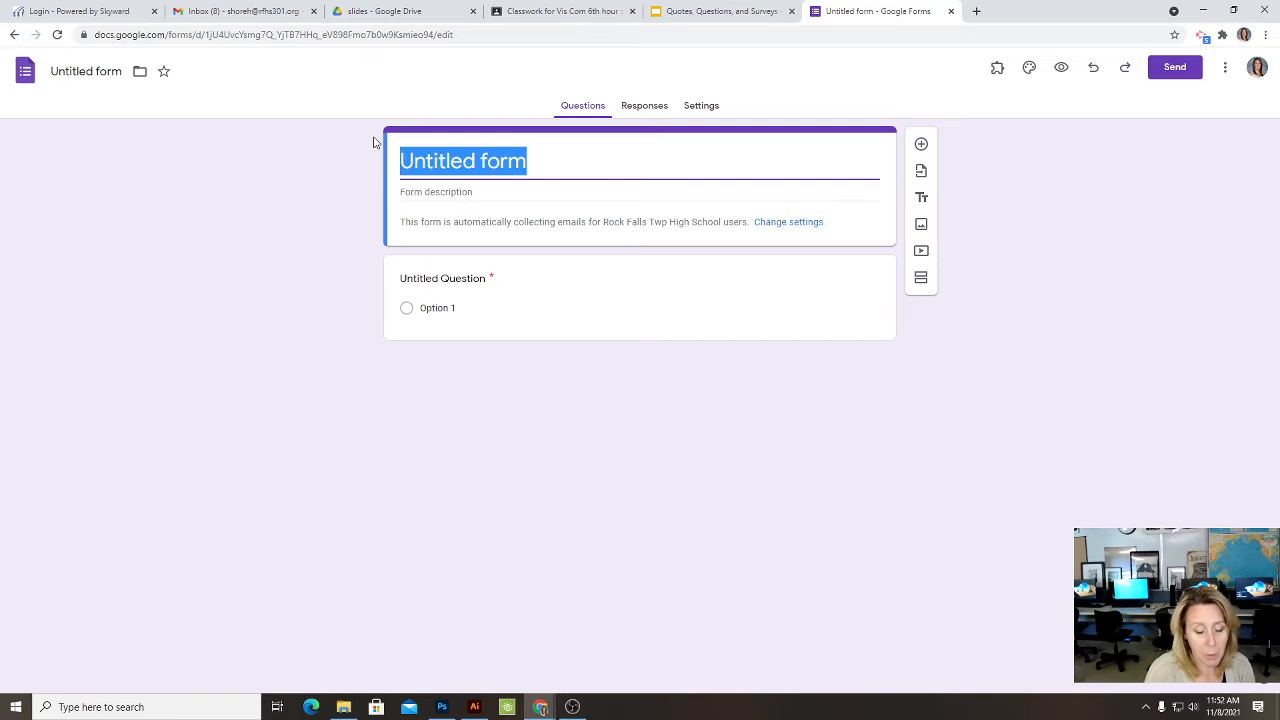
text(Footba)
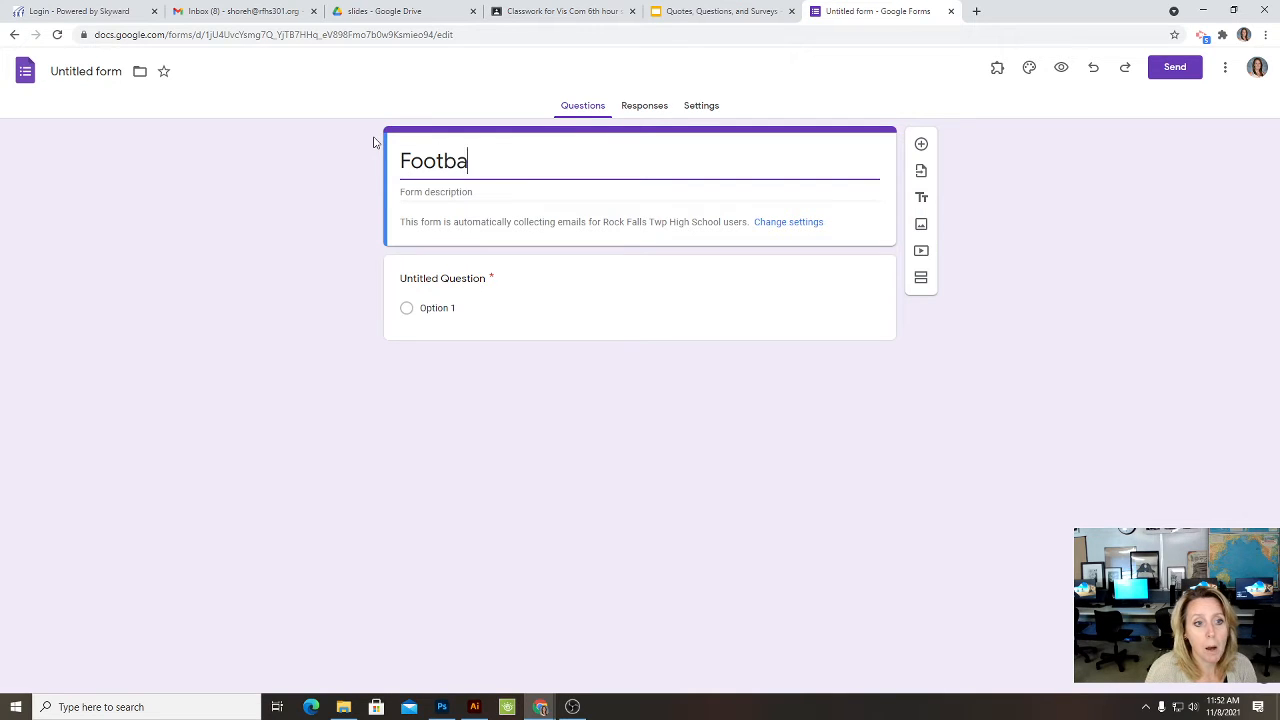
text(ll Yerab)
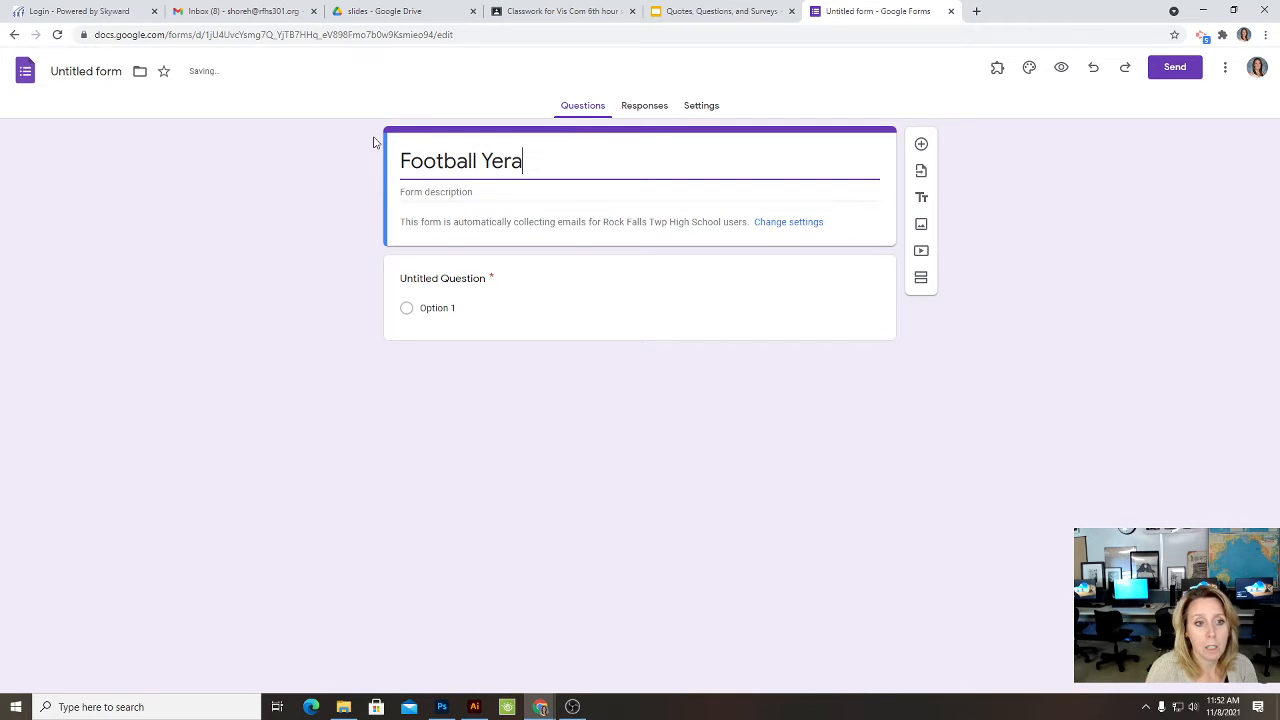
key(BackSpace)
key(BackSpace)
key(BackSpace)
text(arbook )
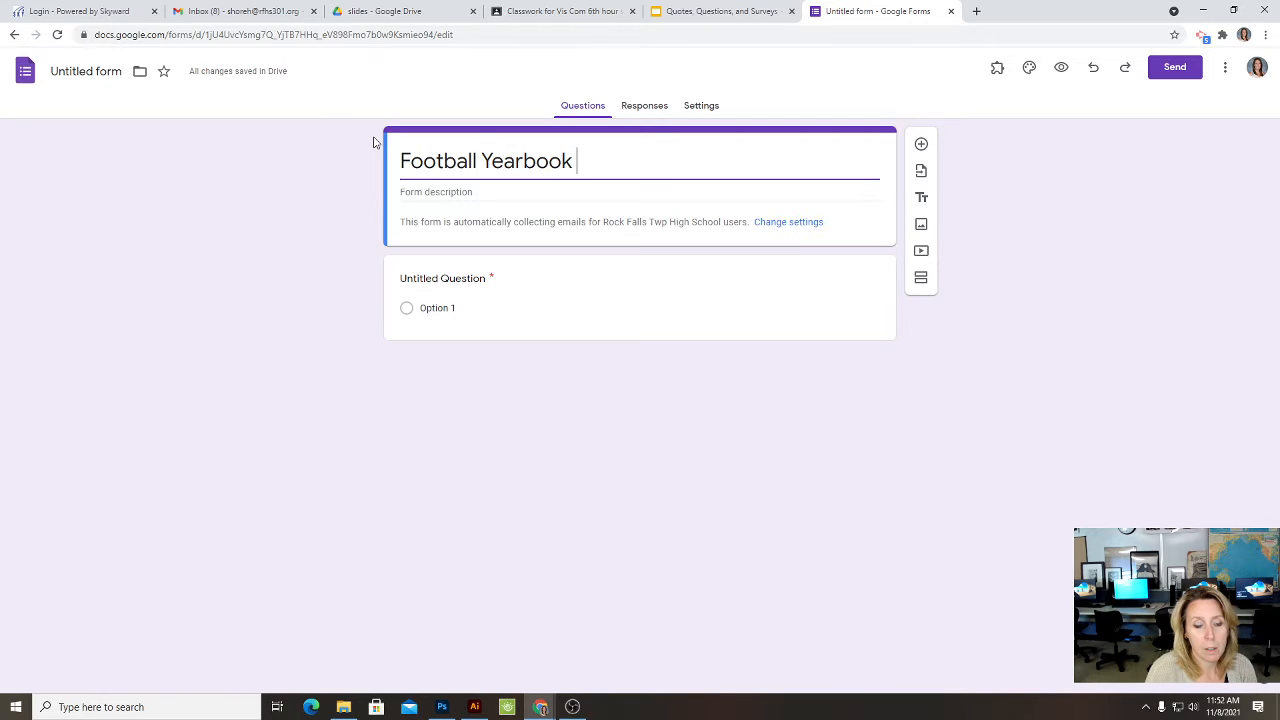
text(Survey)
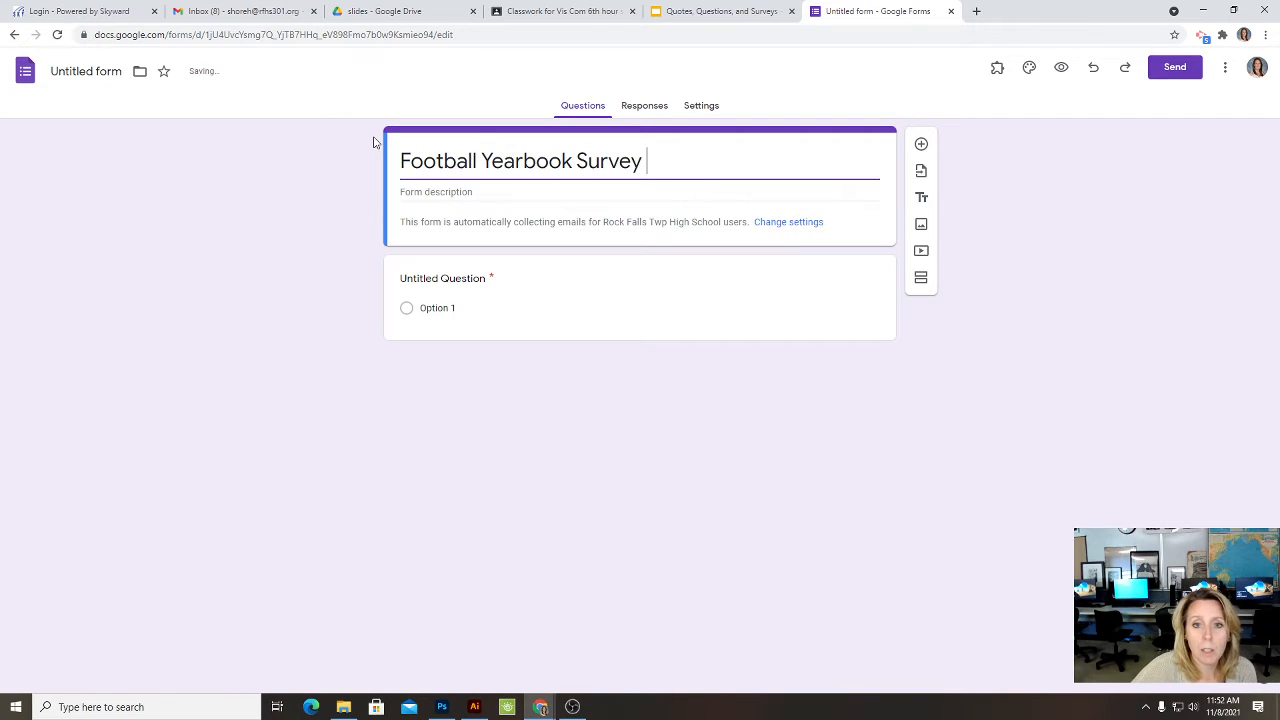
click(130, 71)
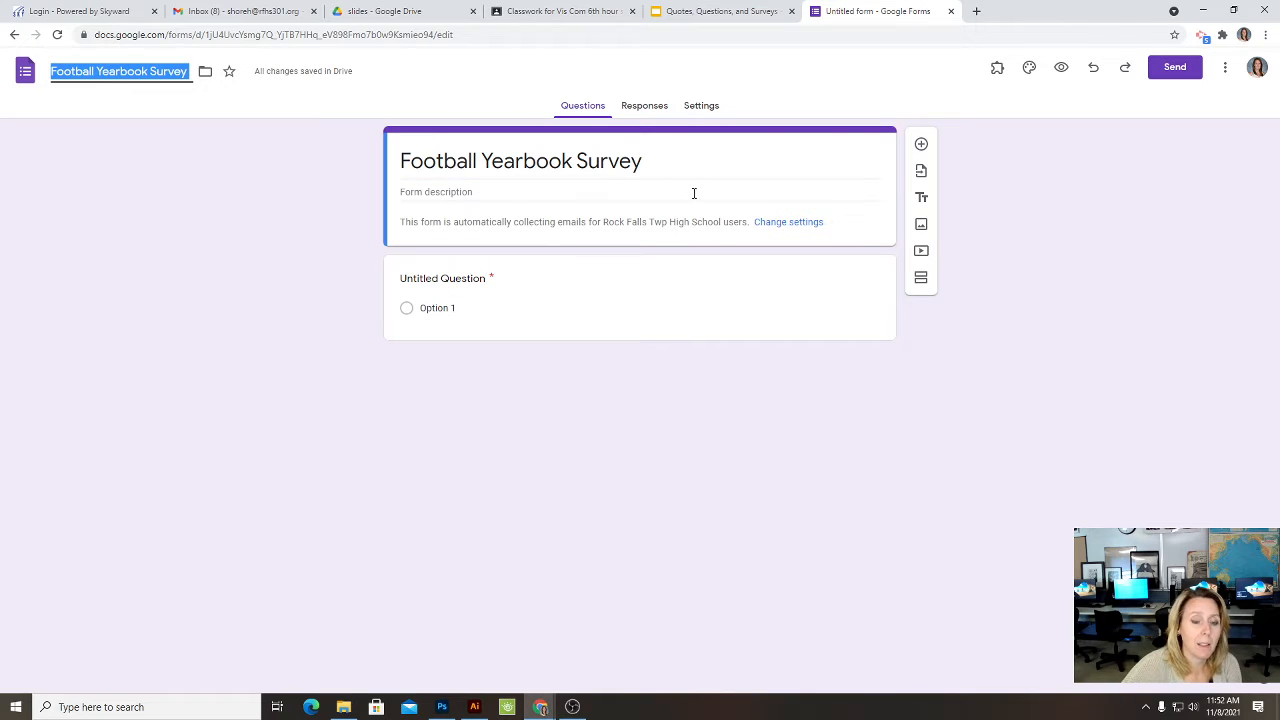
Step: Start the form description with "The following survey will be used to collect data for the upcoming Rock Falls High School yearbook."
click(525, 192)
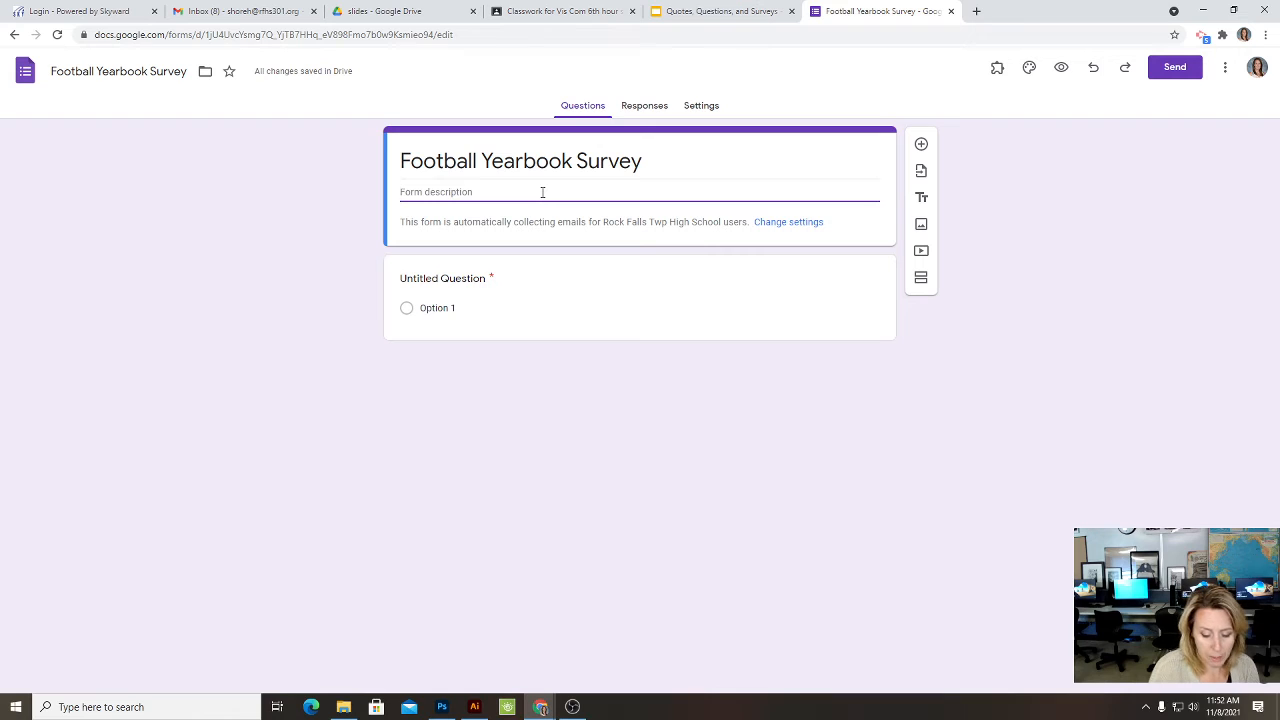
text(The following y)
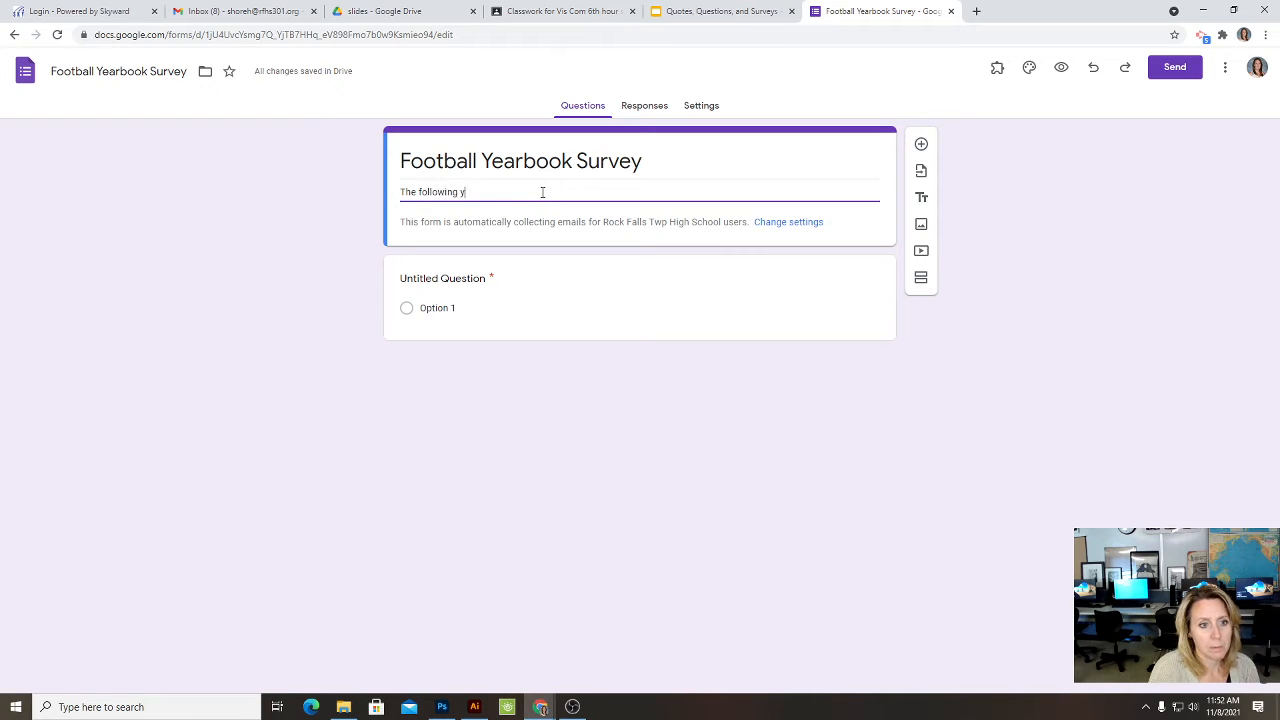
text(ou)
key(BackSpace)
key(BackSpace)
key(BackSpace)
text(survey will be used)
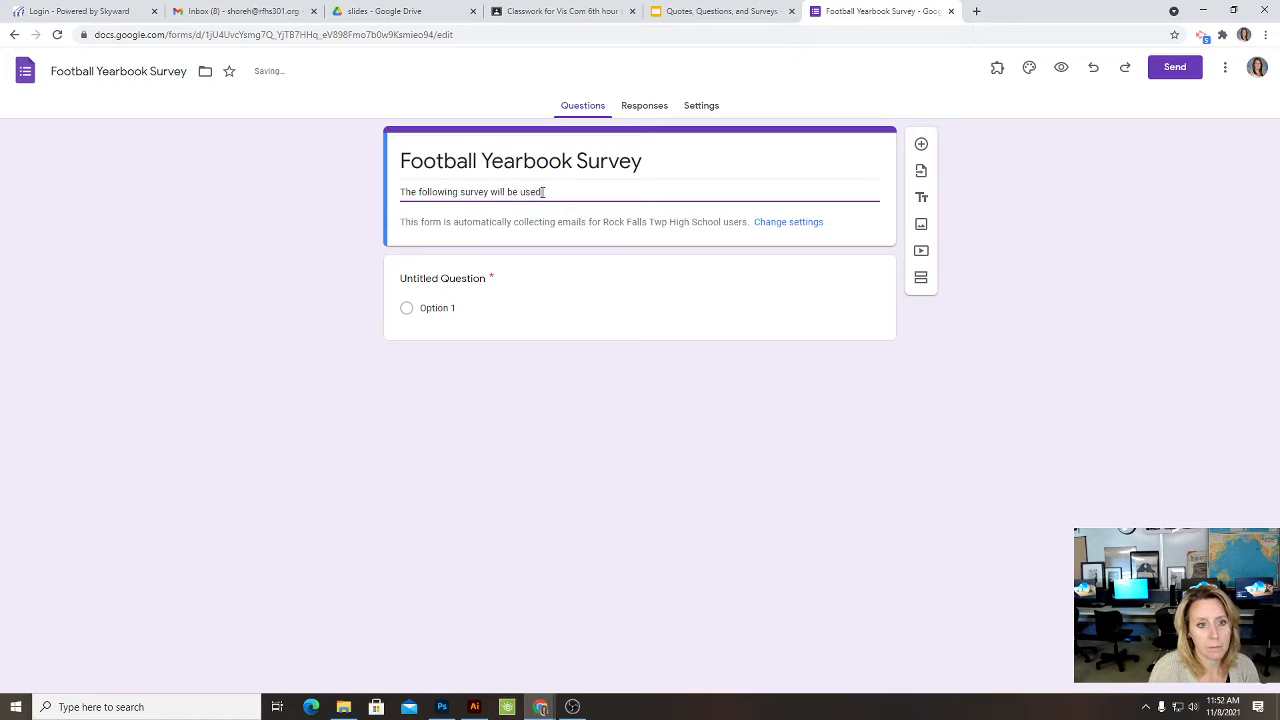
text( to collect dat)
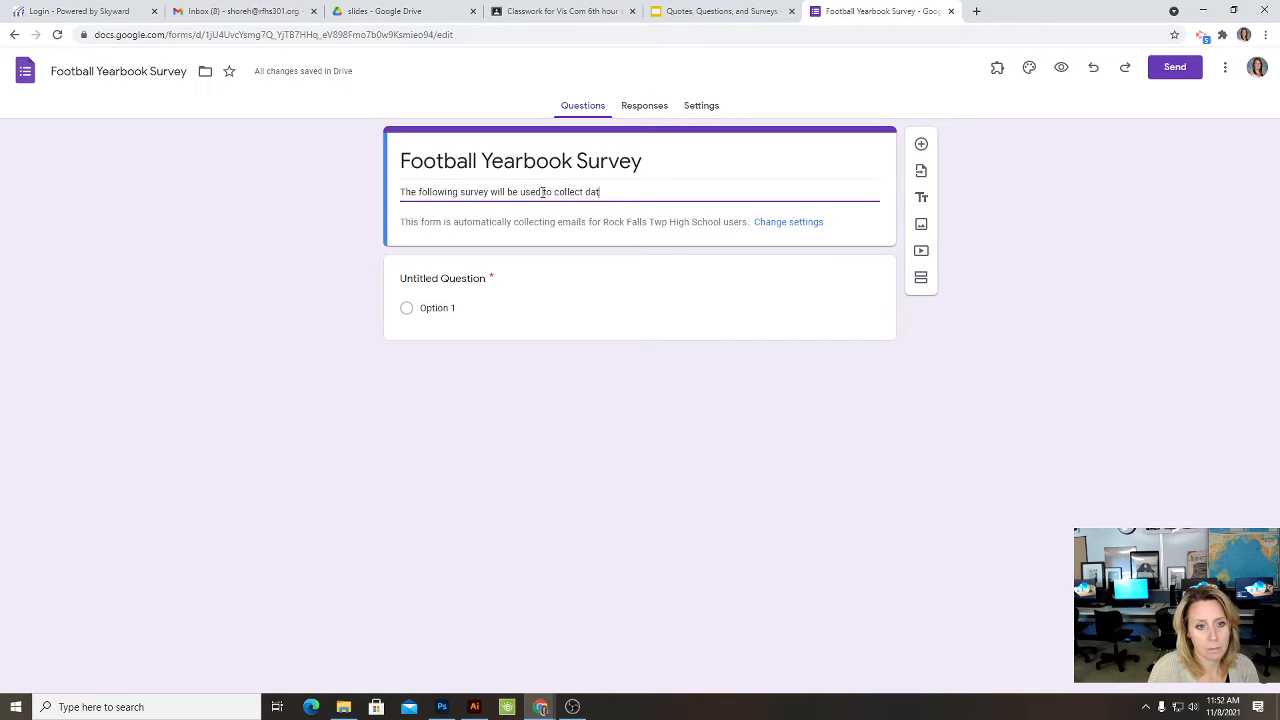
text(a for the upco)
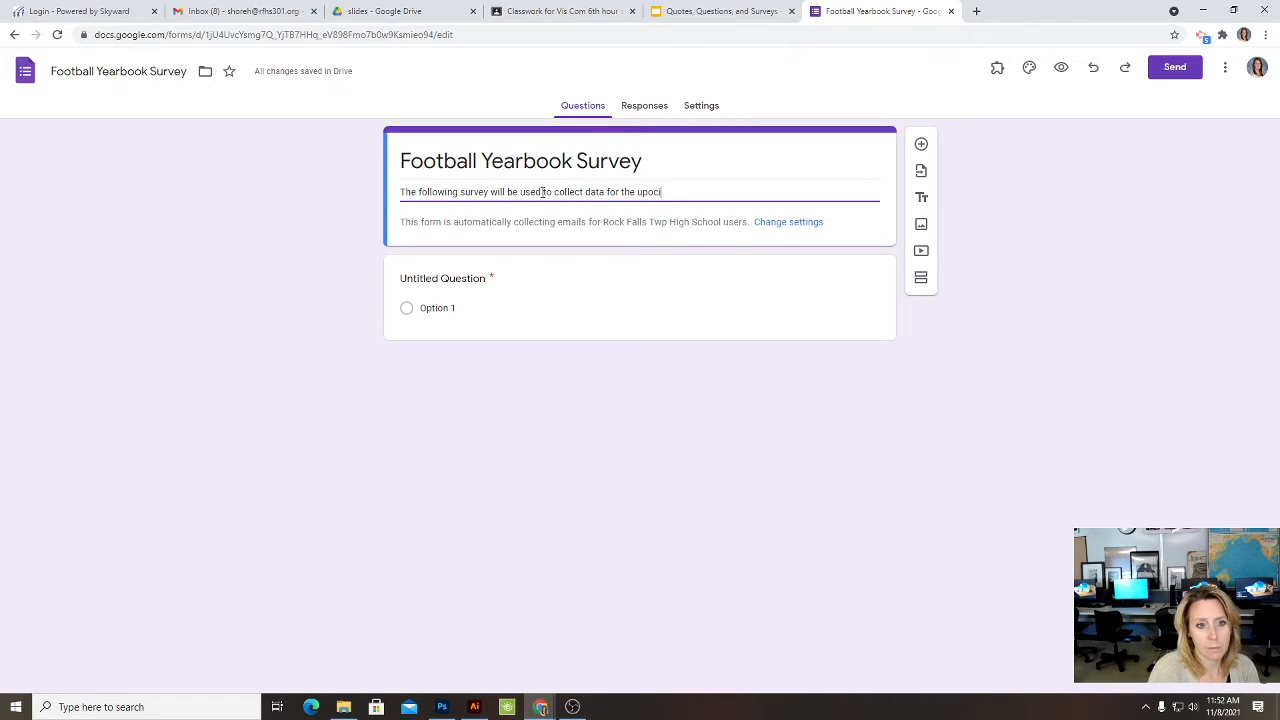
text(ming Rock Falls H)
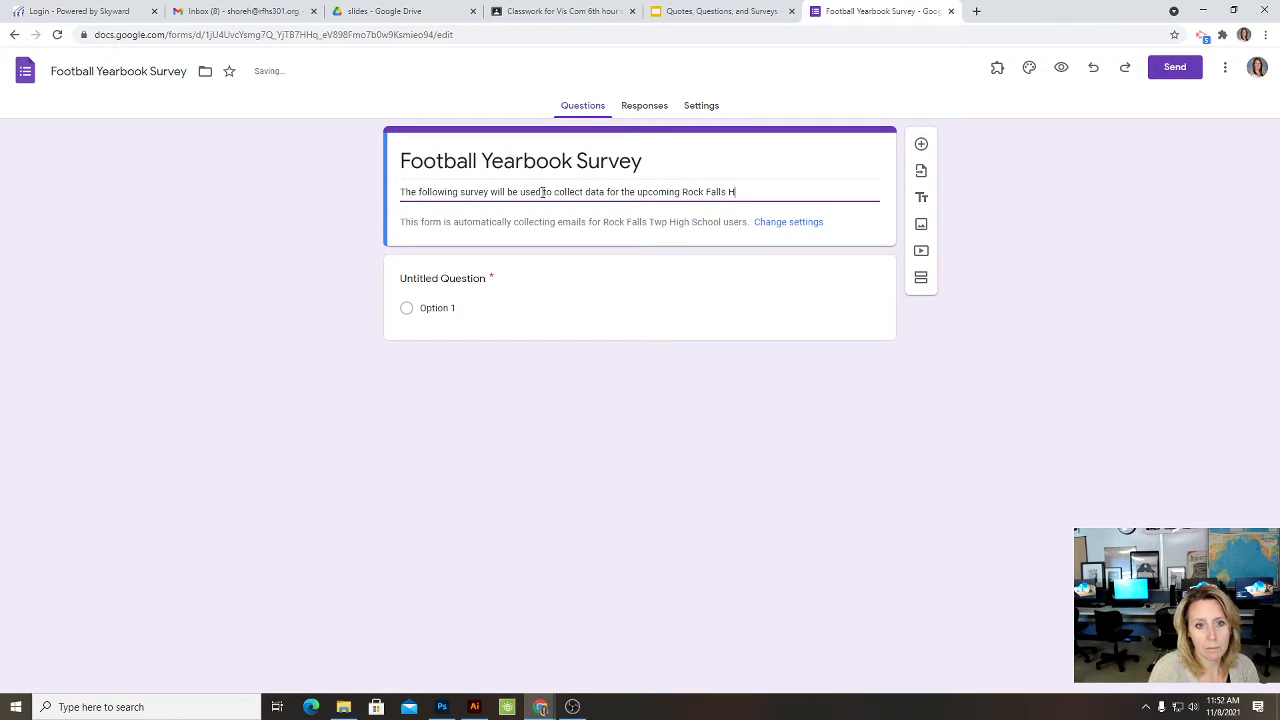
text(igh School ye)
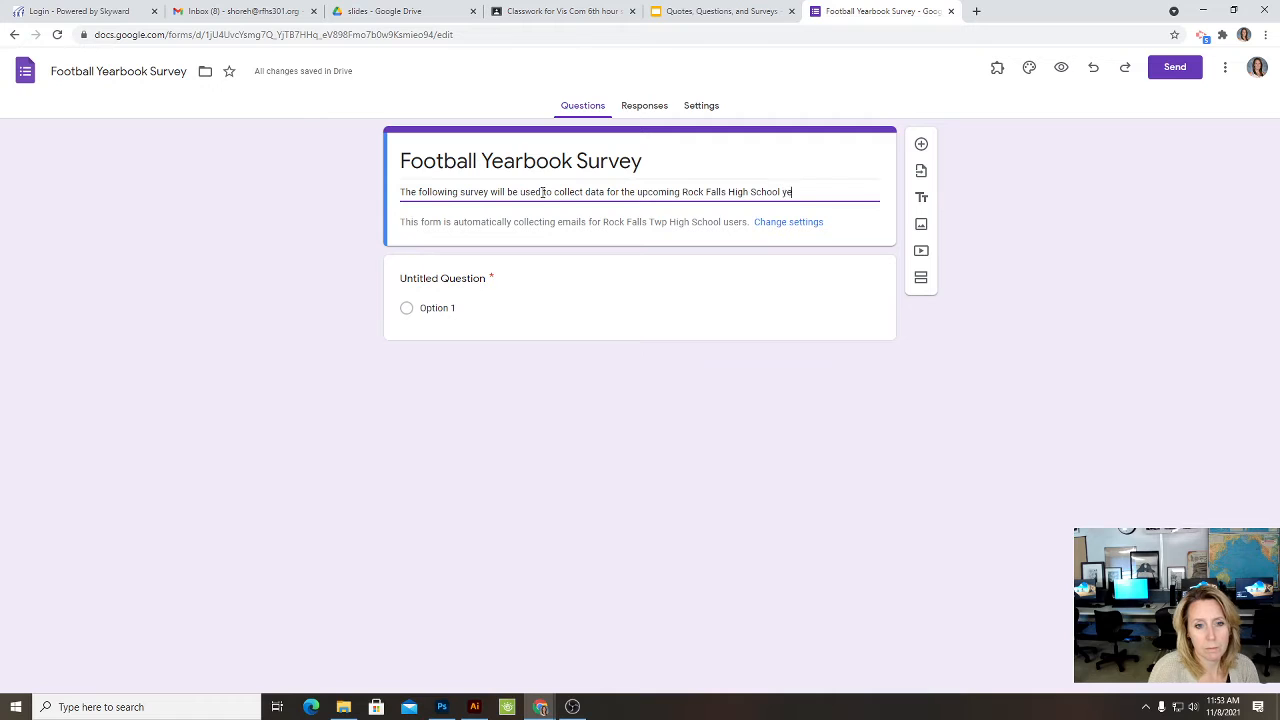
text(arbook.  By com)
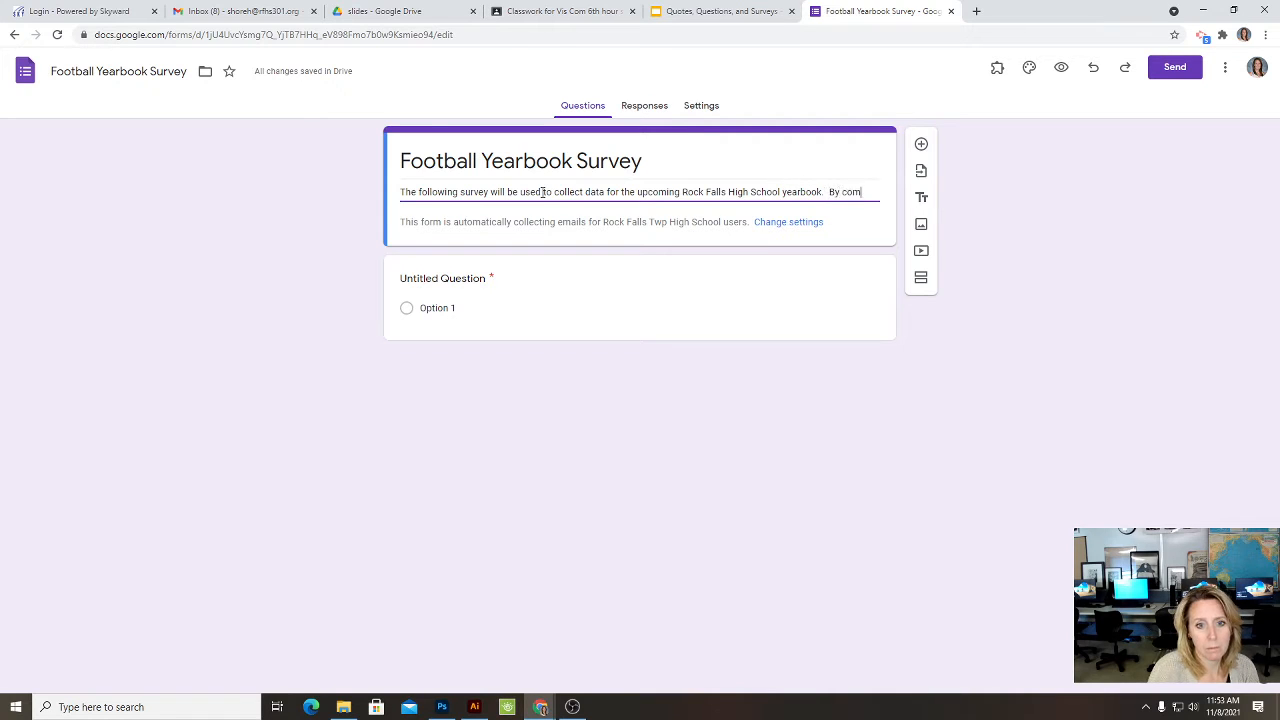
Step: Continue the description with "By completing this form you are giving the RFHS yearbook staff permission to use any information in the"
text(pleteing t)
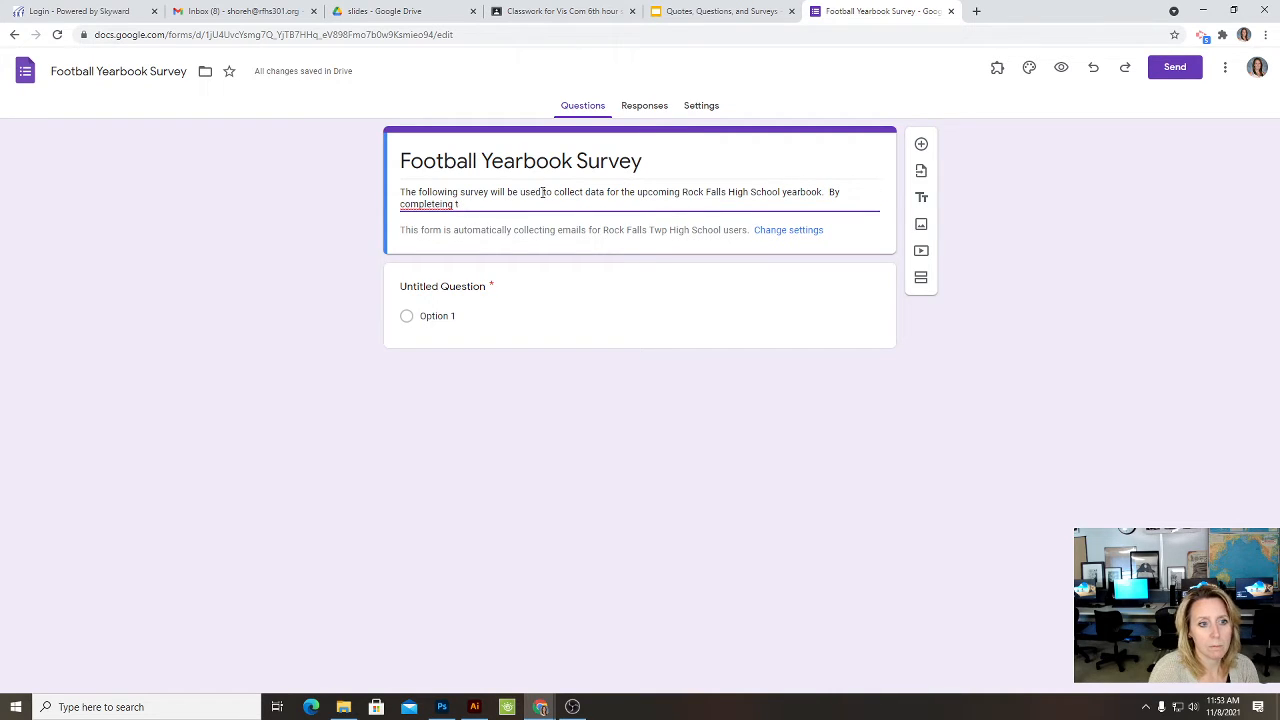
key(BackSpace)
key(BackSpace)
key(BackSpace)
key(BackSpace)
key(BackSpace)
key(BackSpace)
text(ing this for)
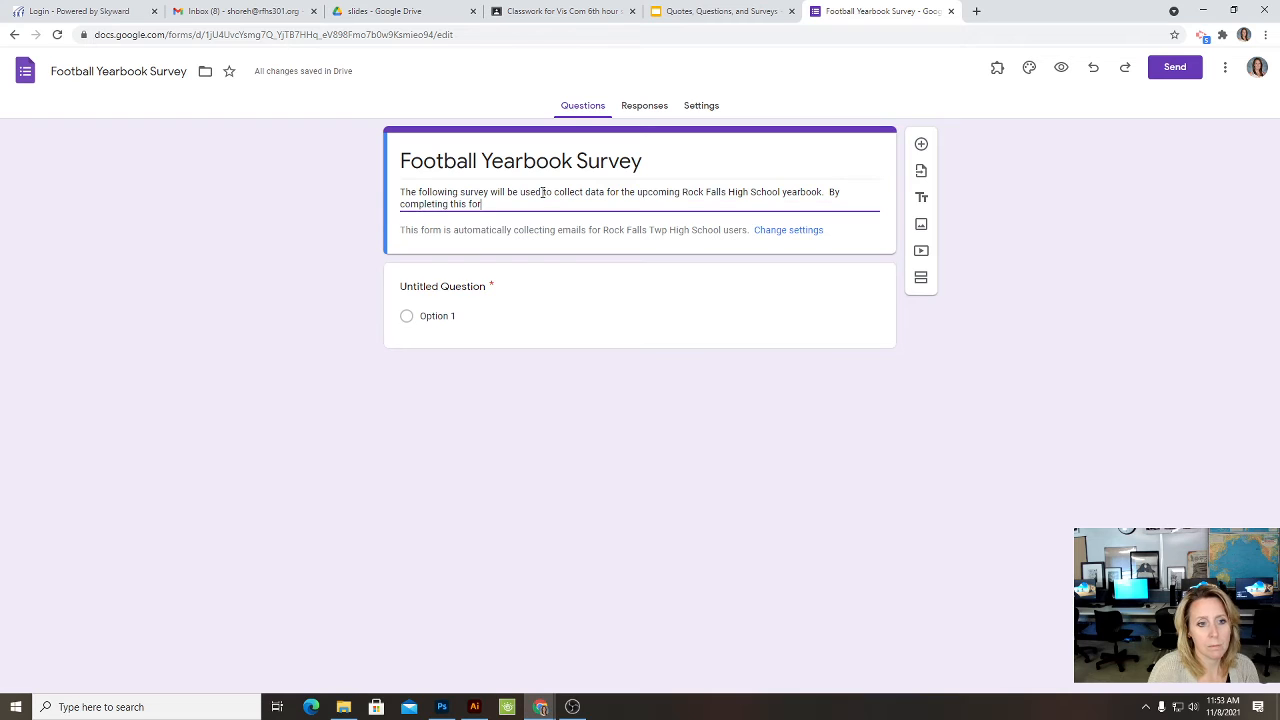
text(m you are giveing)
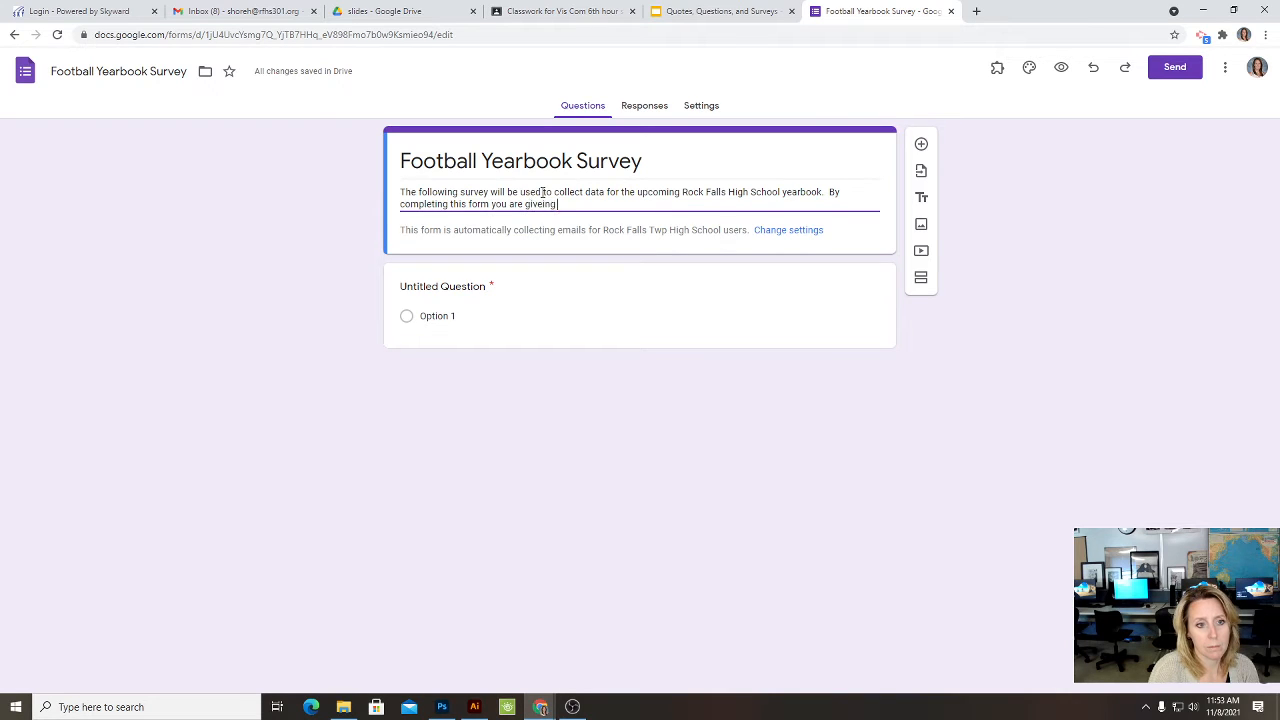
key(BackSpace)
key(BackSpace)
key(BackSpace)
key(BackSpace)
text(ing the )
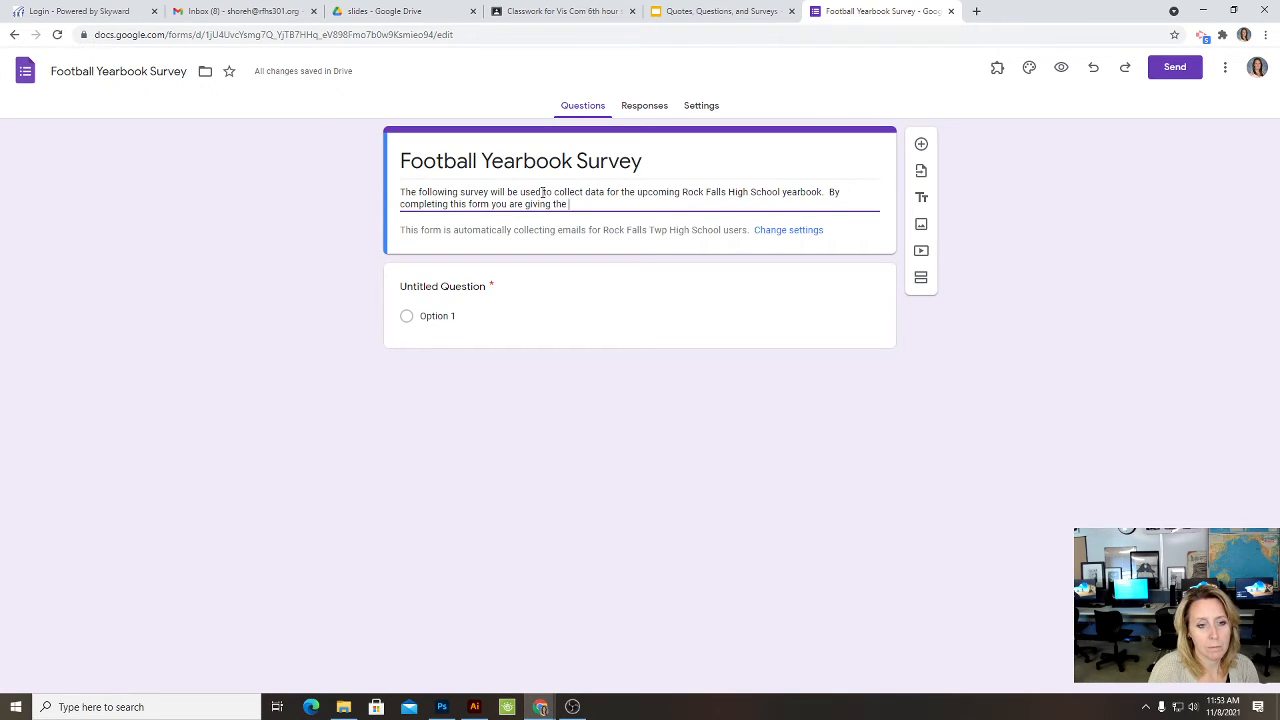
text(RFHS yearbook sta)
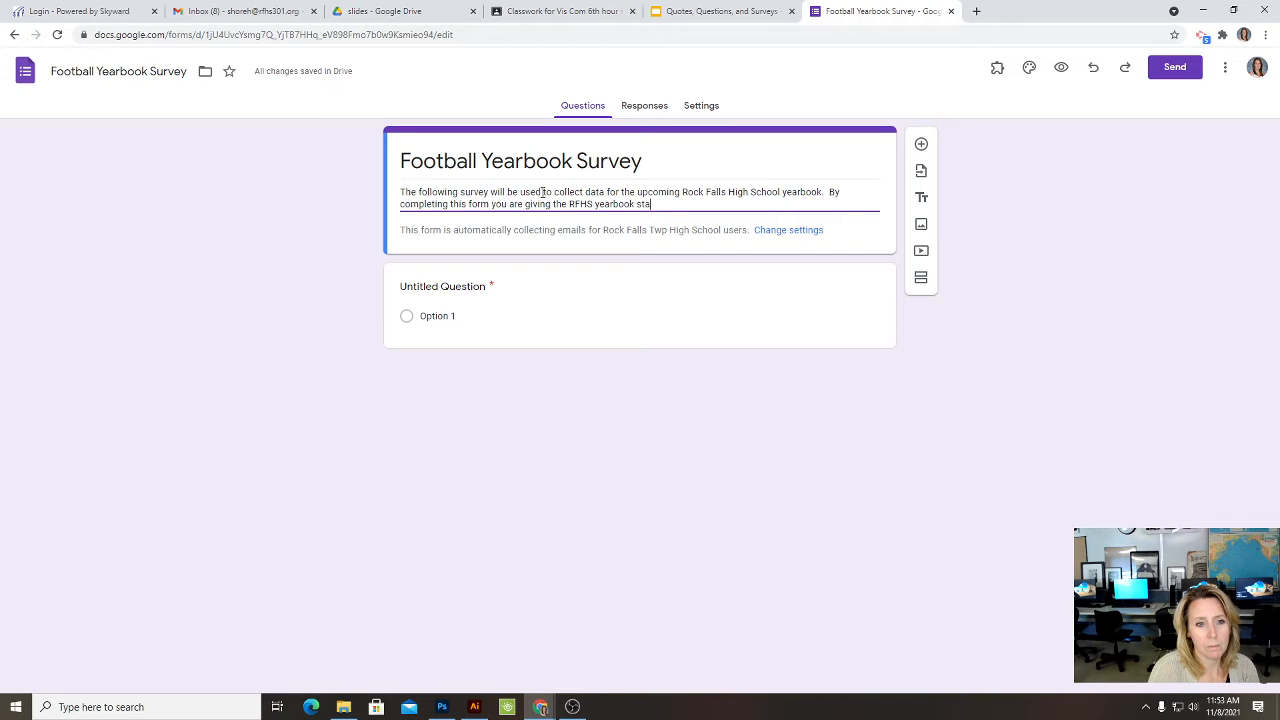
text(ff permis)
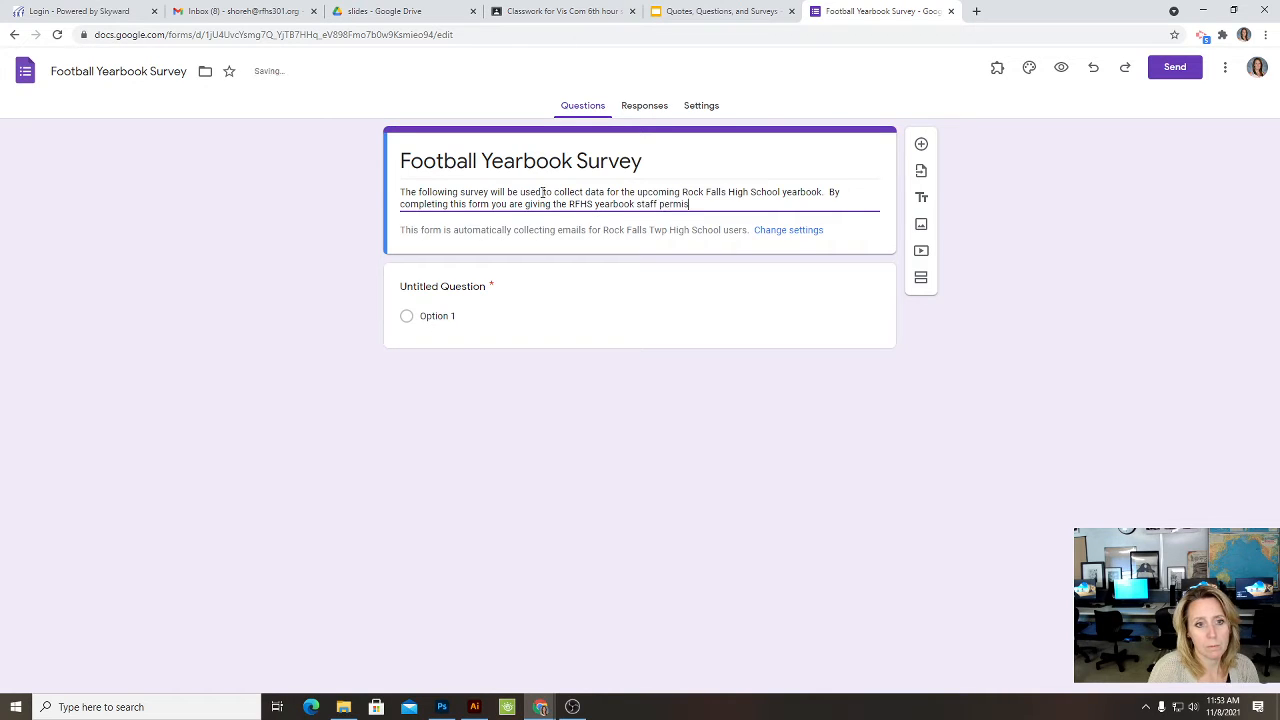
text(sion to use)
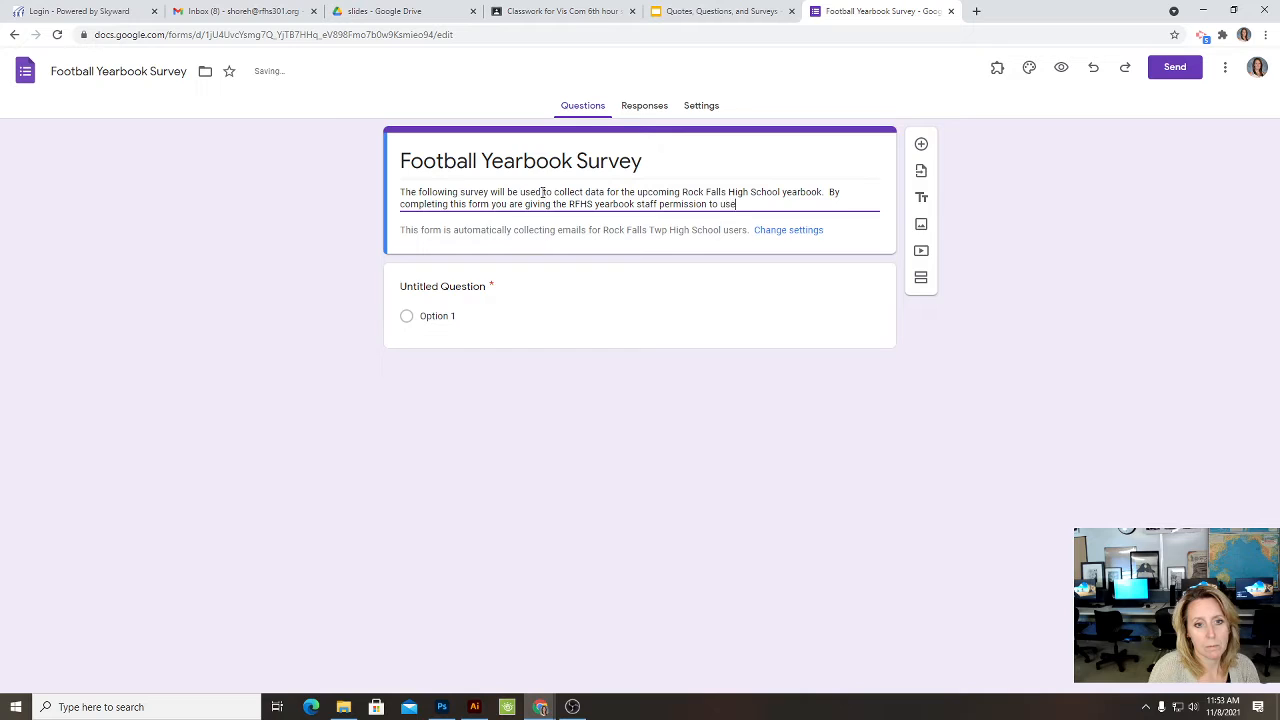
text( any information in the )
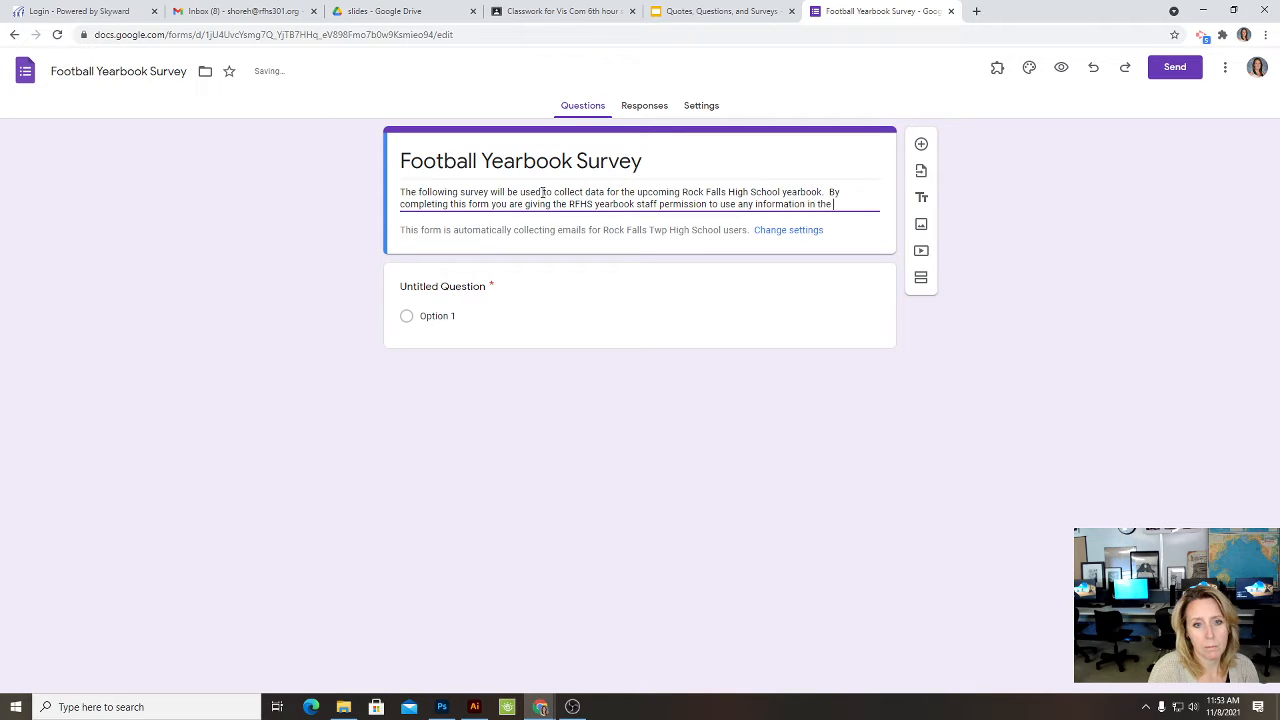
Step: Finish the description with "yearbook in the form of quotes etc. Thank you," followed by the advisor's name and "yearbook advisor."
text(yearbook in the fo)
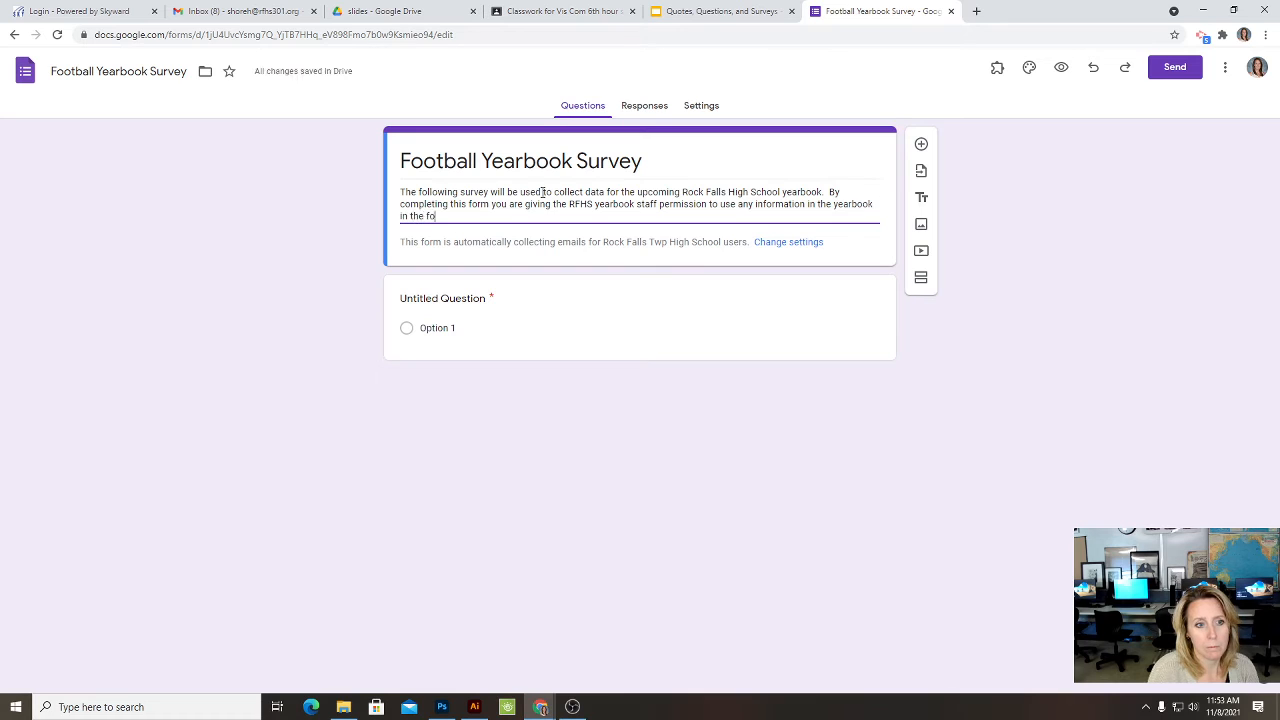
text(rm of quotes or d)
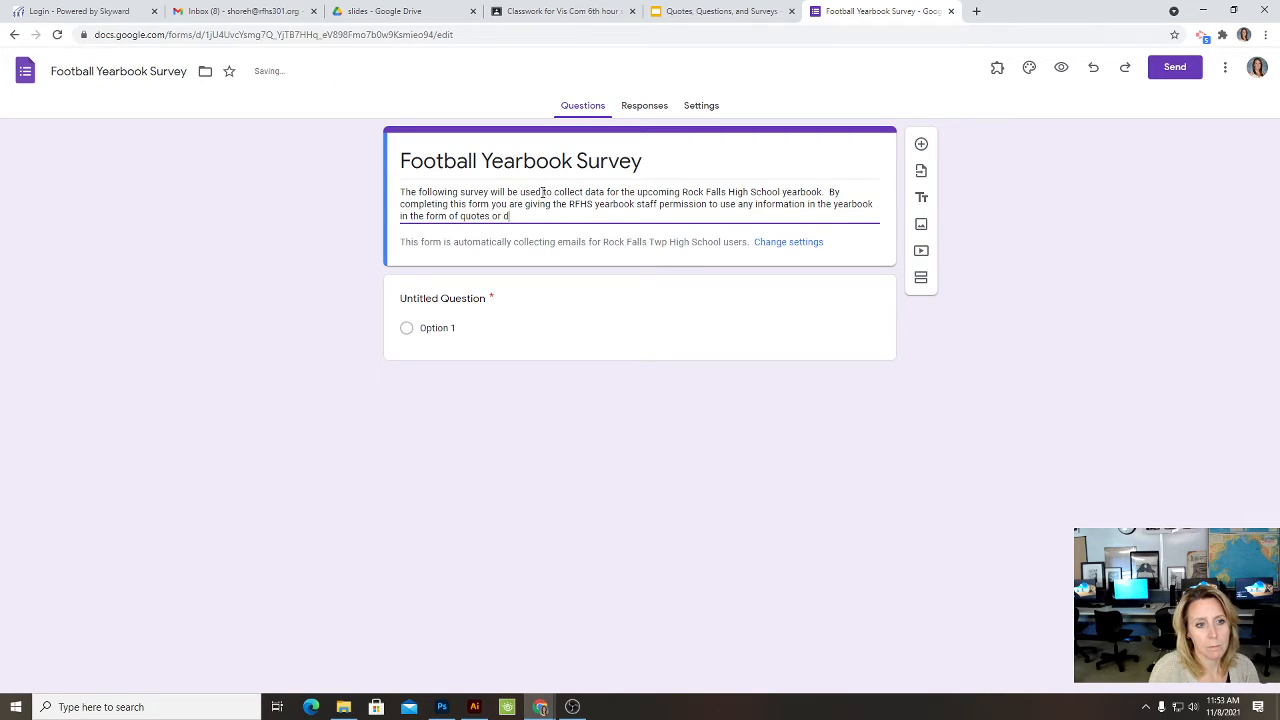
key(BackSpace)
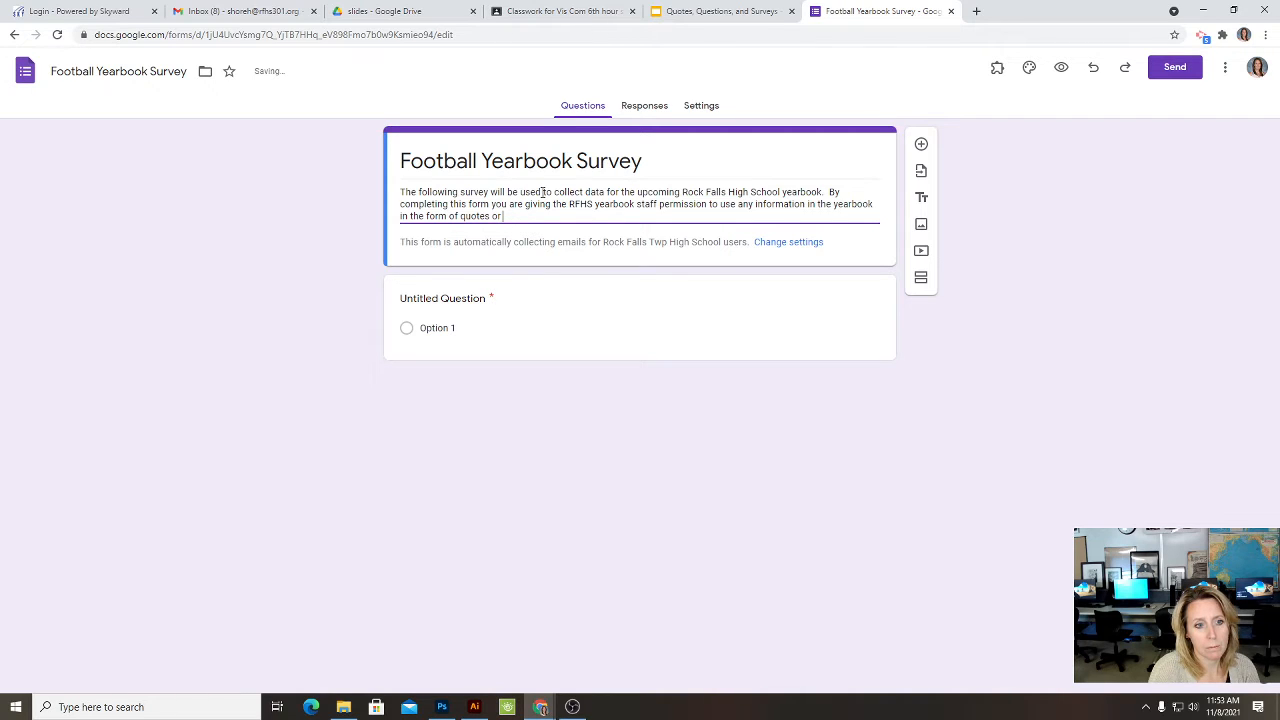
key(BackSpace)
key(BackSpace)
key(BackSpace)
key(BackSpace)
key(BackSpace)
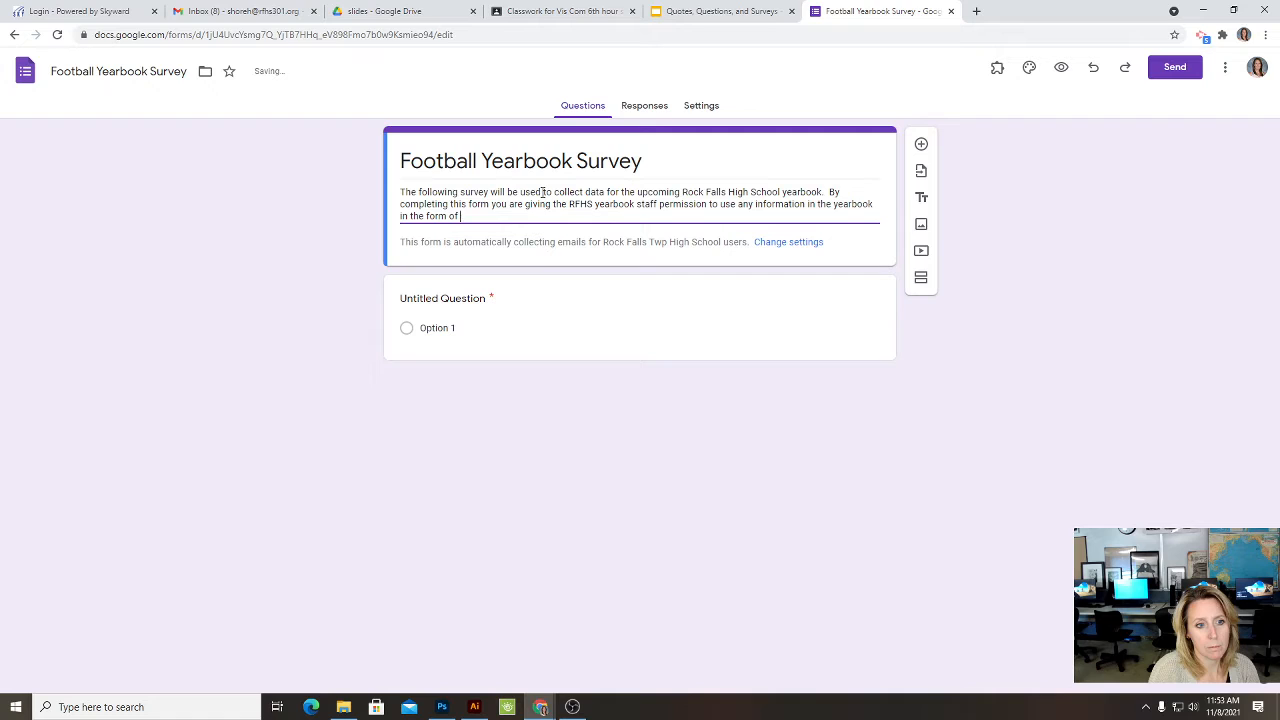
text(quotes etc.  Thank you,)
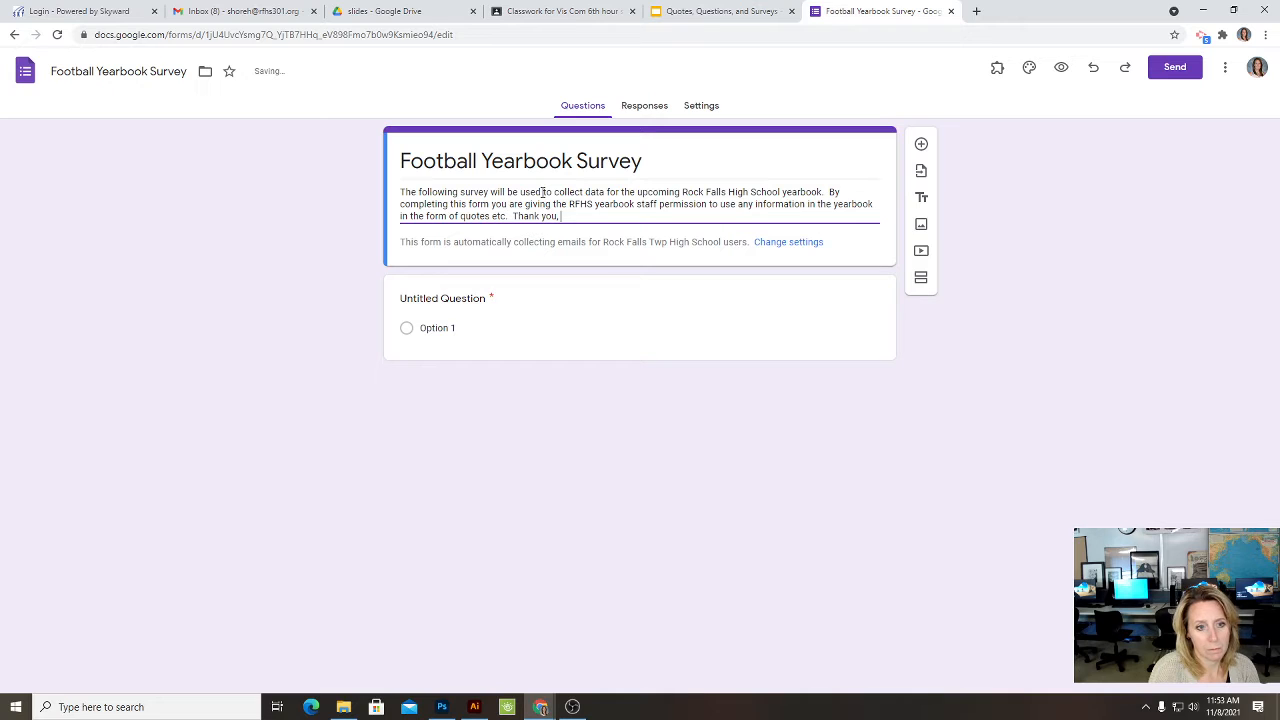
text( Mrs. Shore)
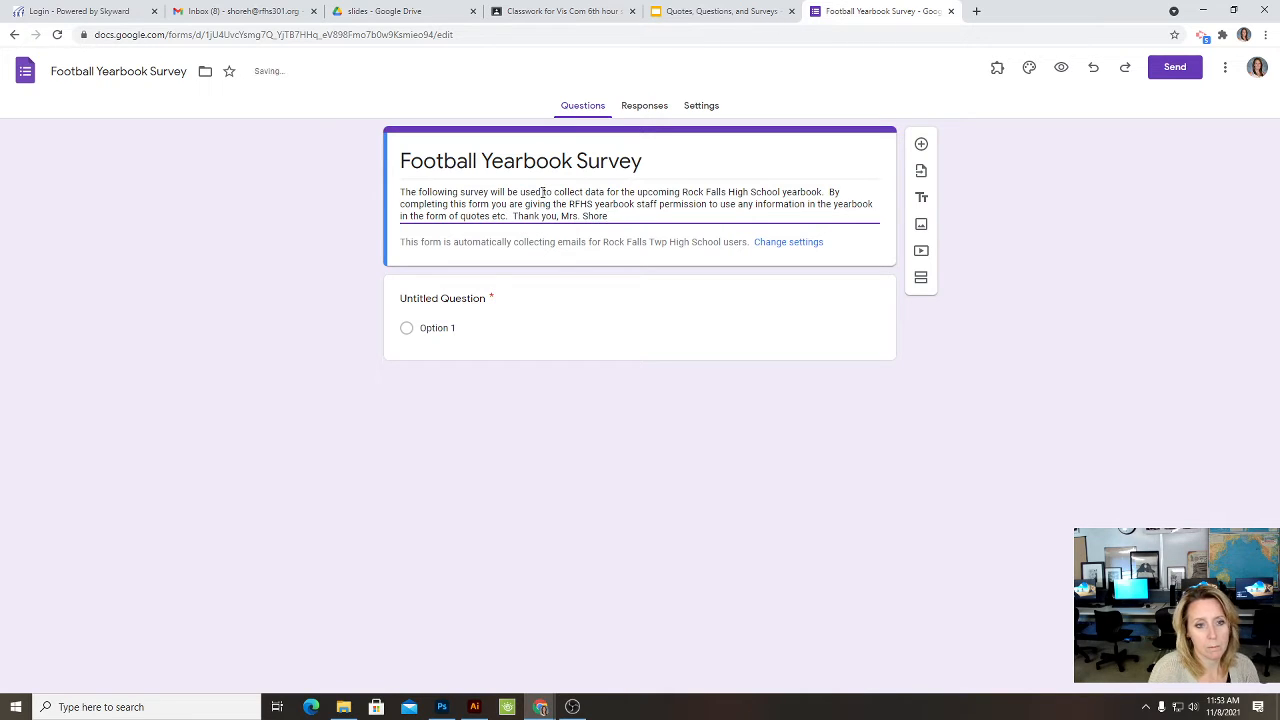
text(, yearbo)
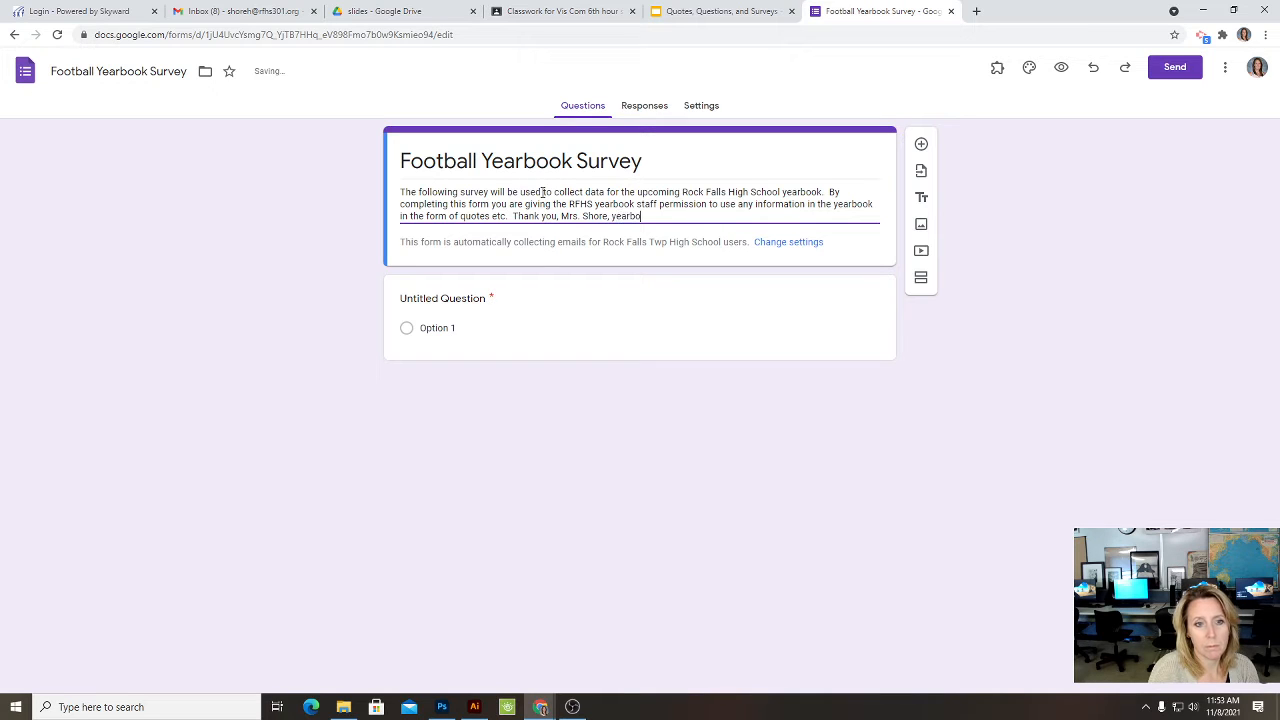
text(ok advisor.)
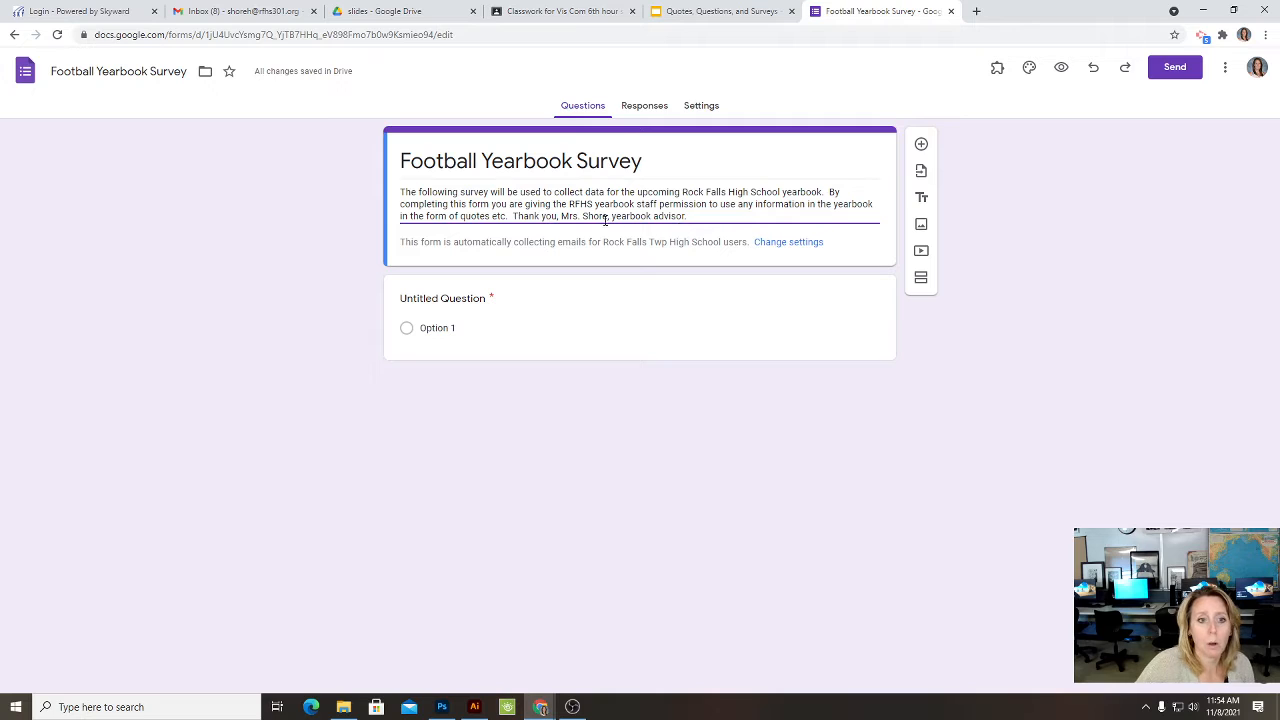
drag(607, 217, 561, 217)
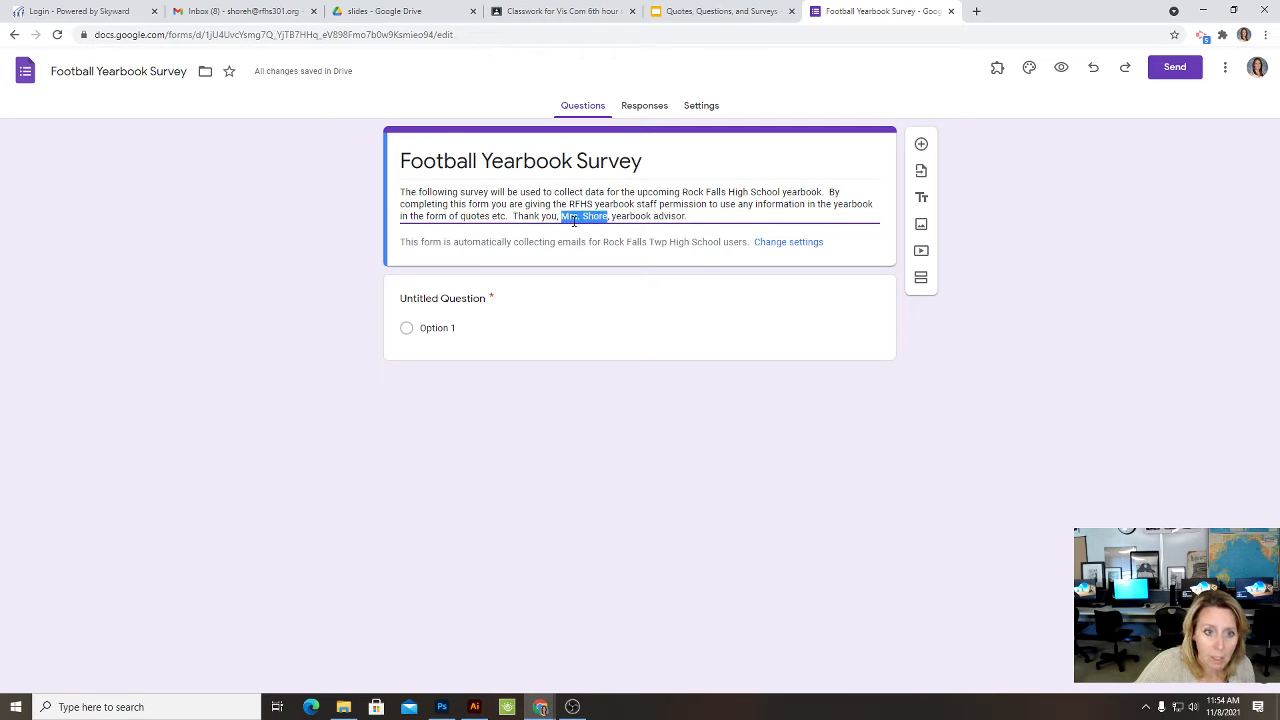
click(706, 216)
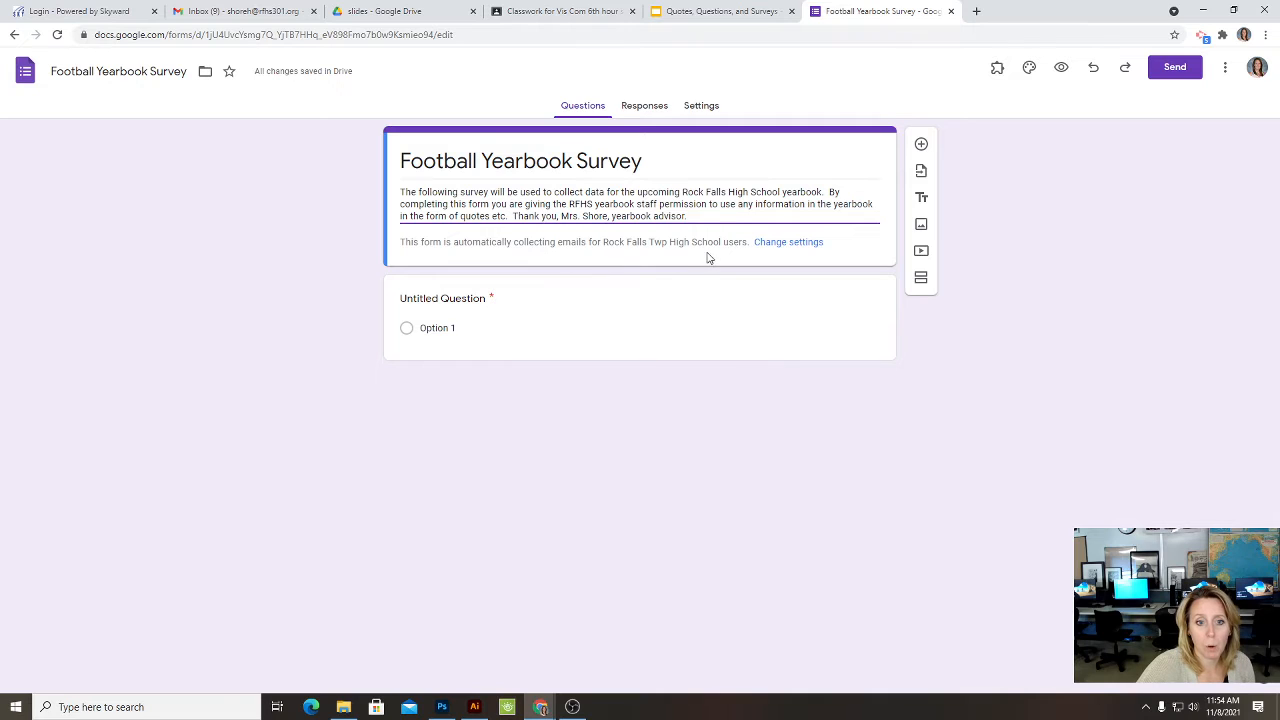
Step: Replace the untitled first question's text with "Name"
click(419, 298)
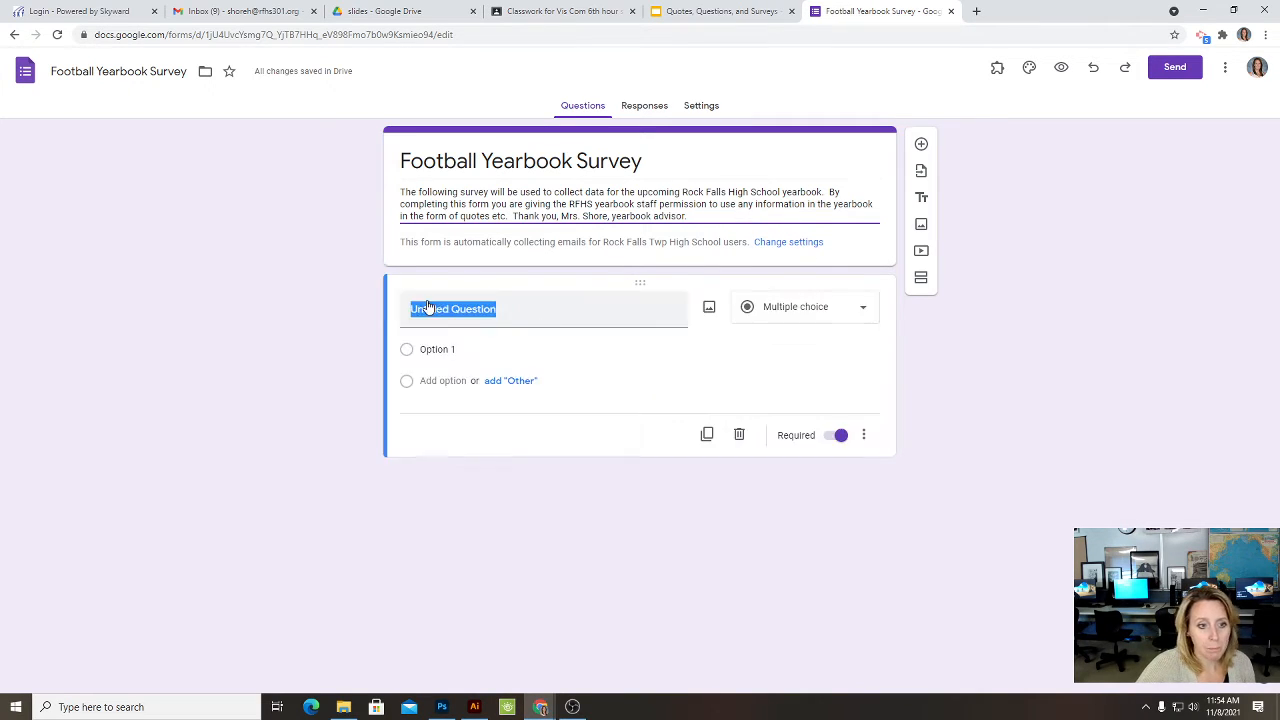
text(Name)
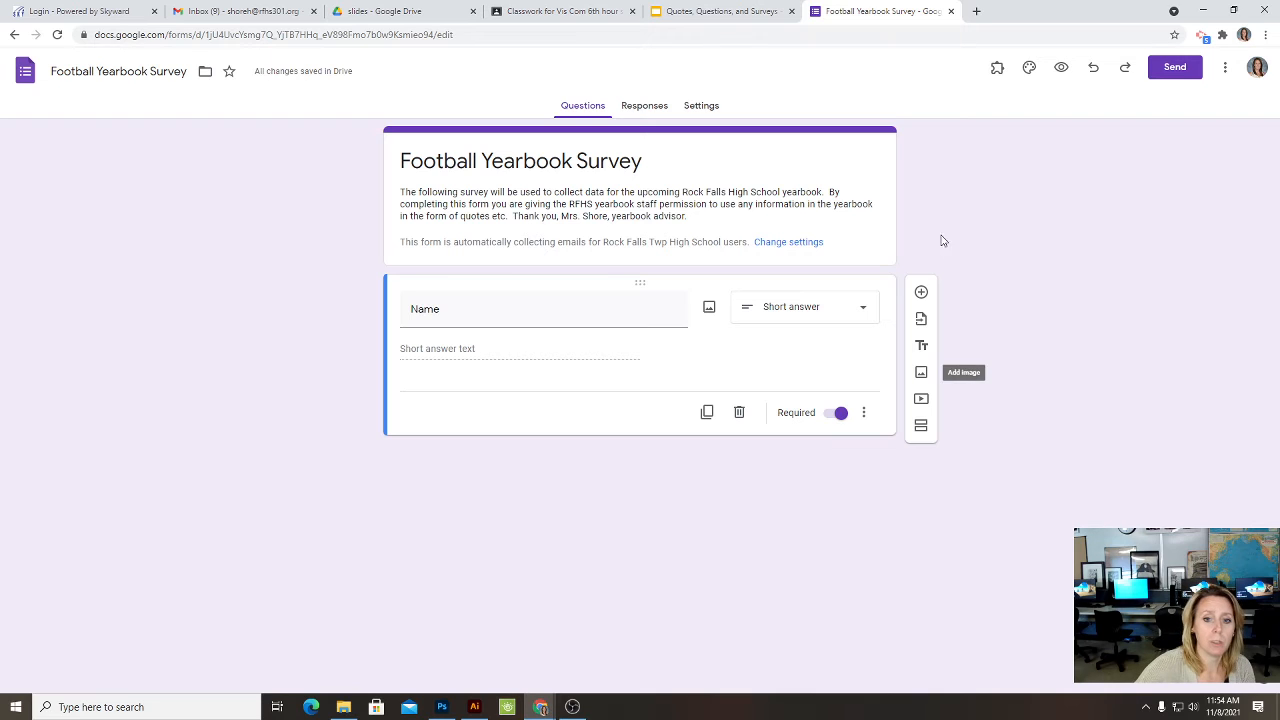
Step: Add a short answer question below Name that reads "How would you describe this year's season? and Why?"
click(921, 292)
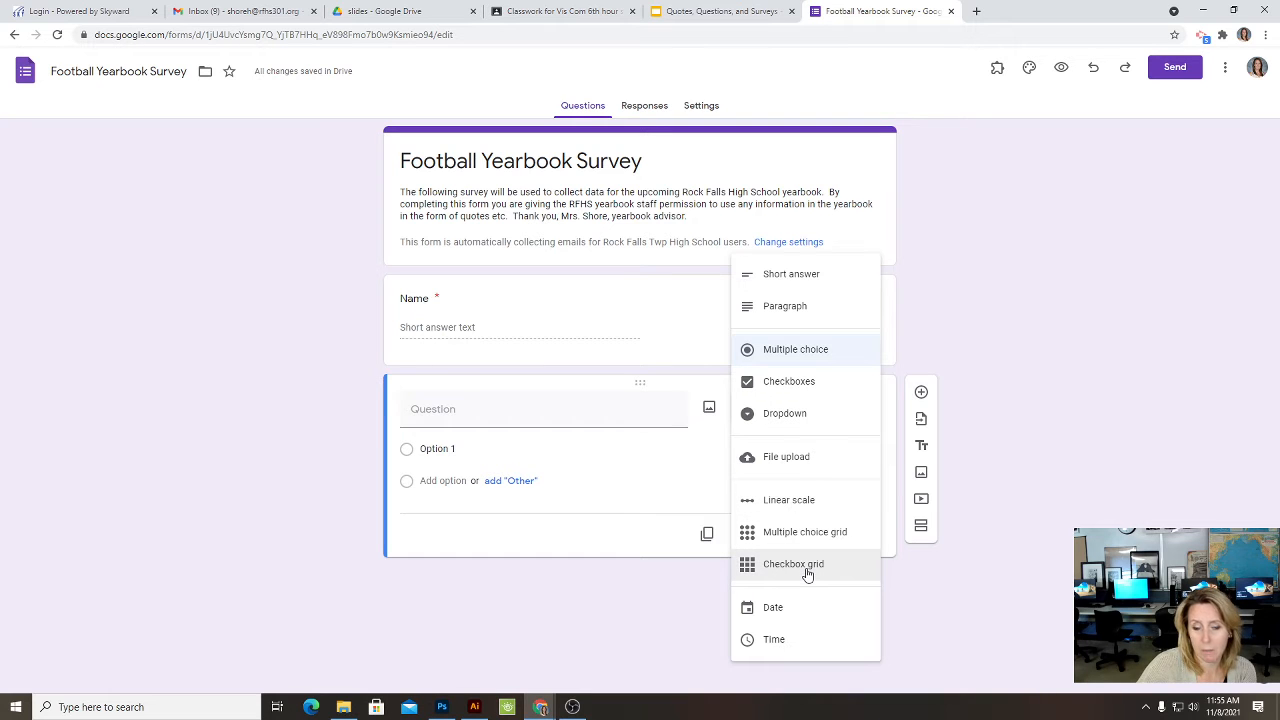
click(816, 277)
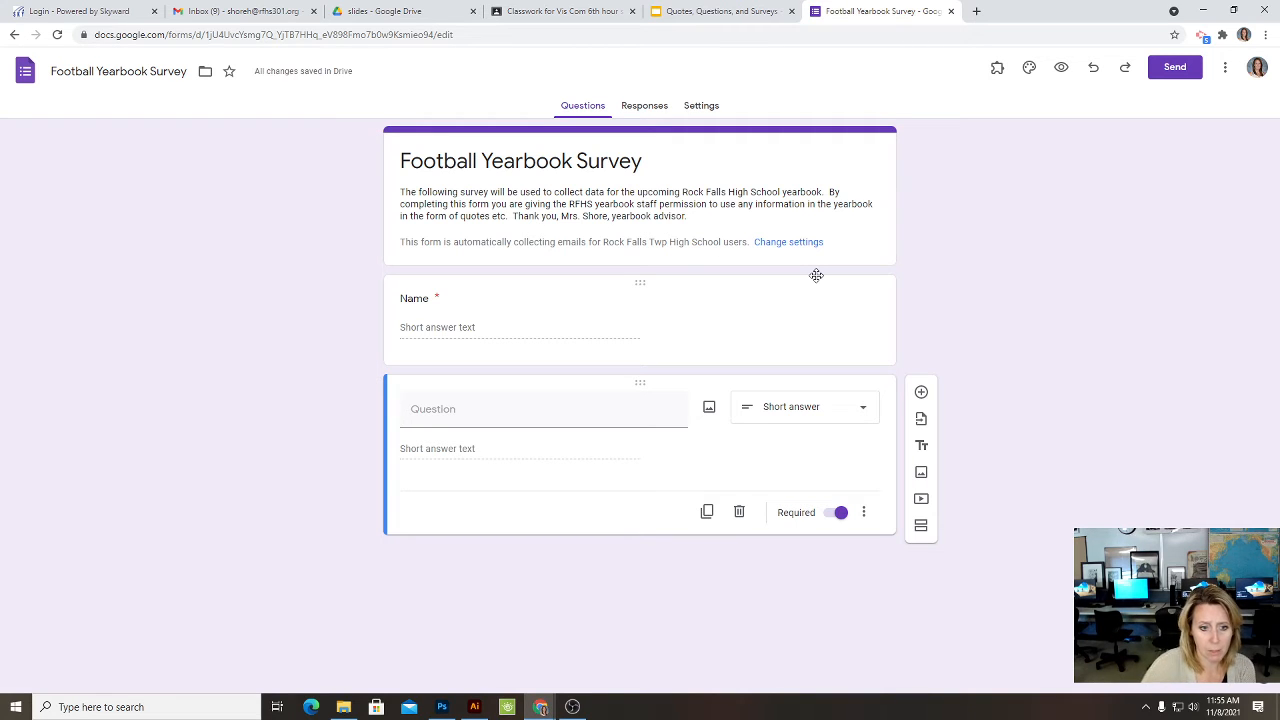
click(470, 415)
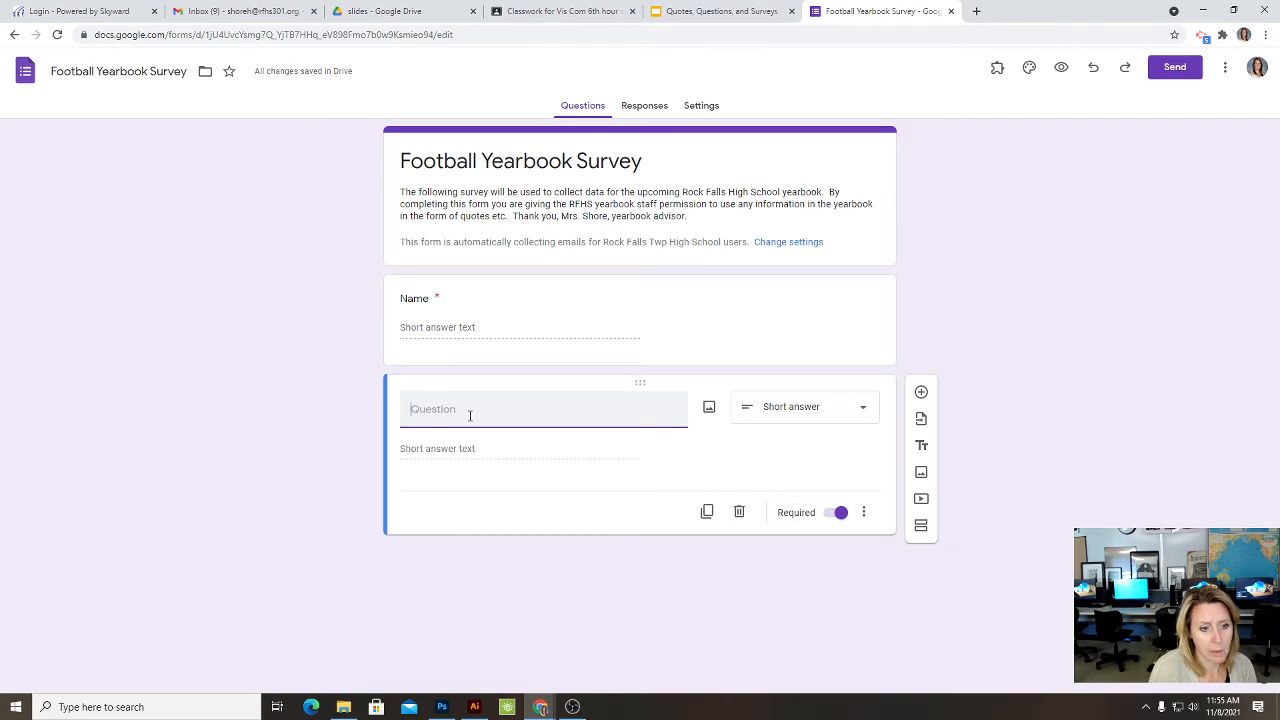
text(How would)
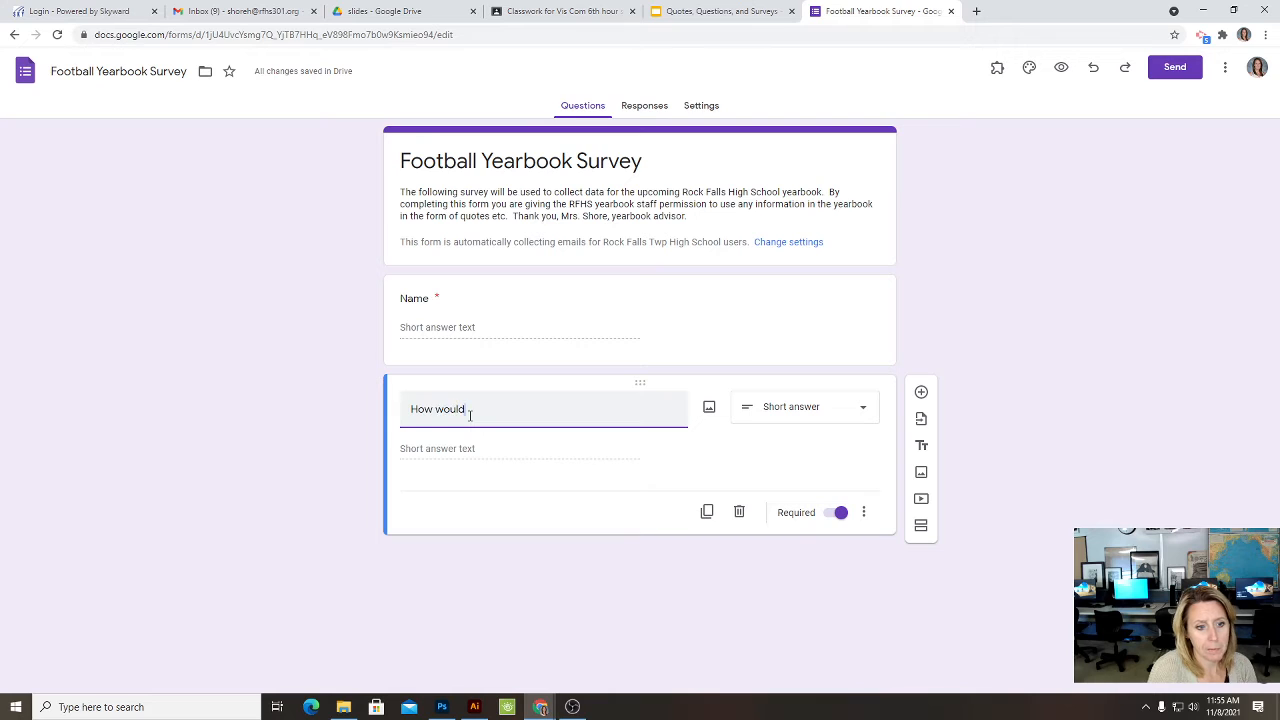
text( you describe th)
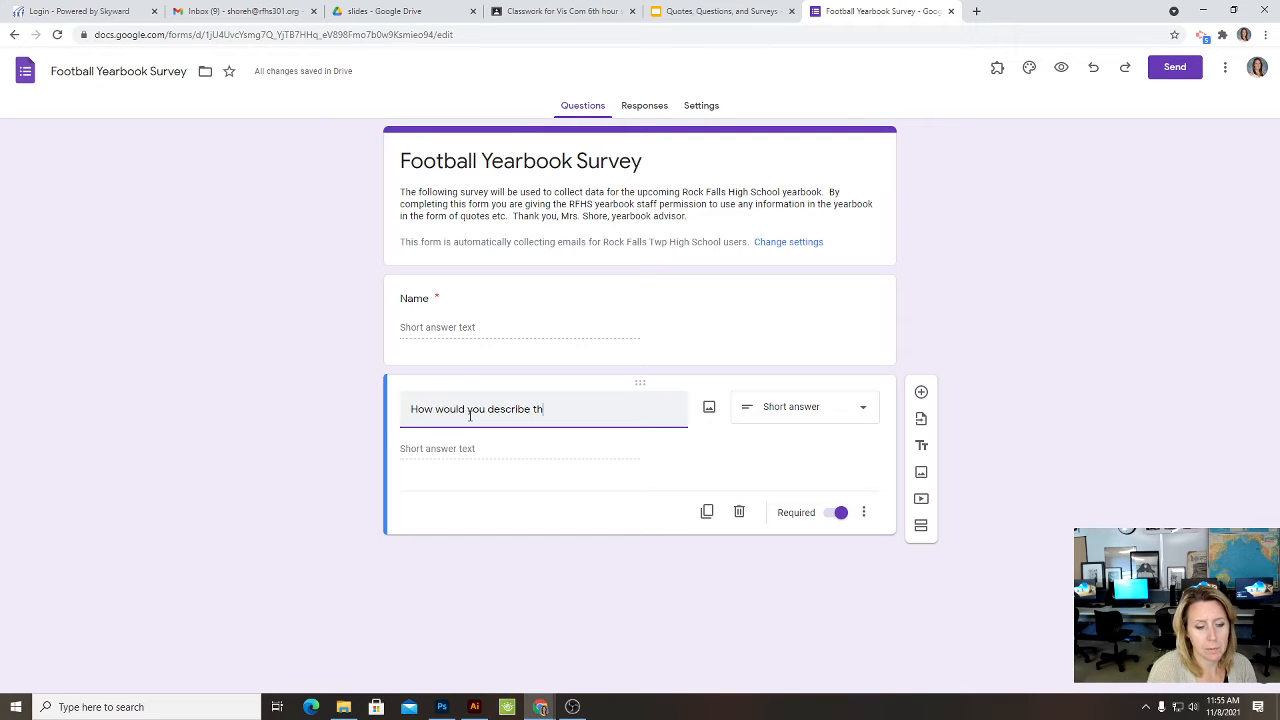
text(is year's season)
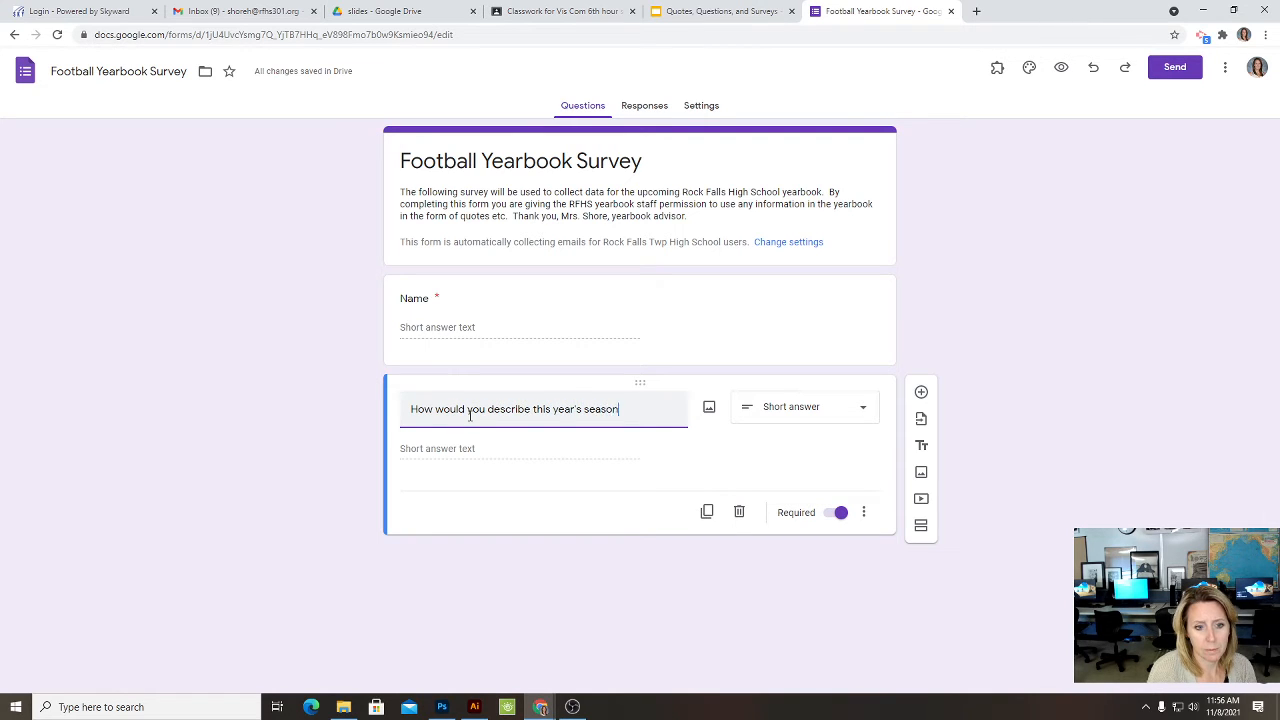
text(? and Why)
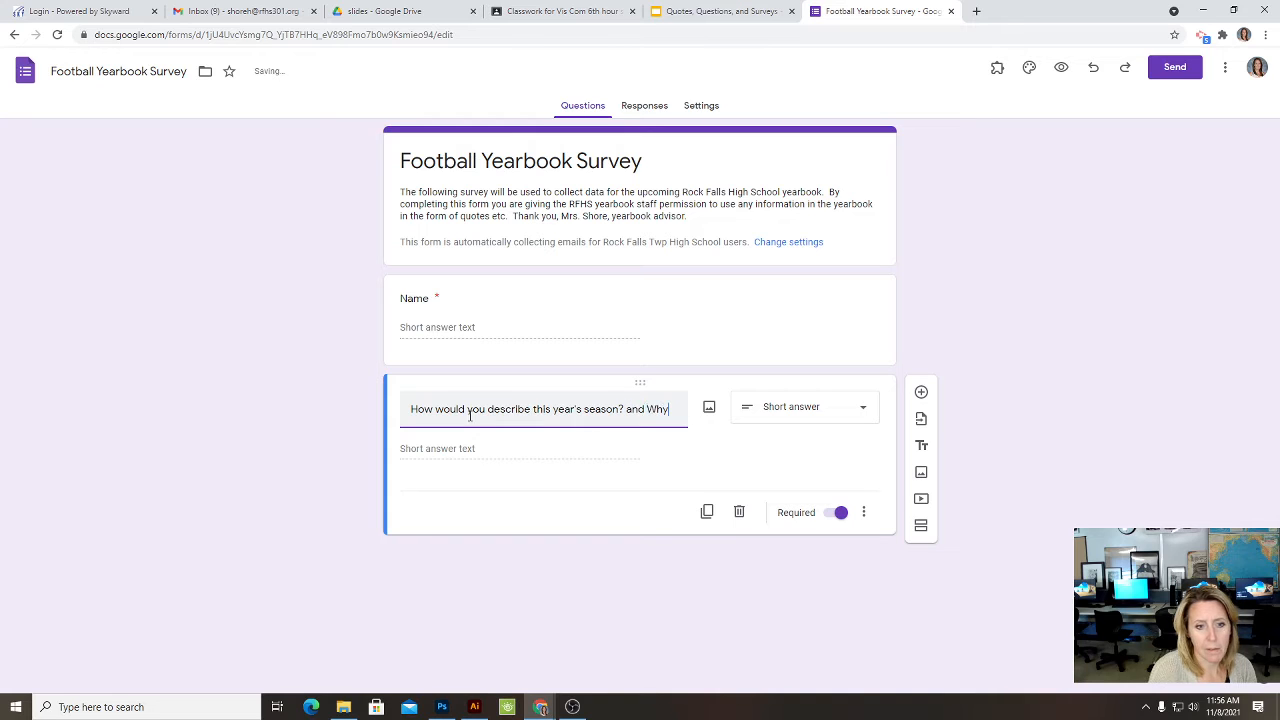
text(?)
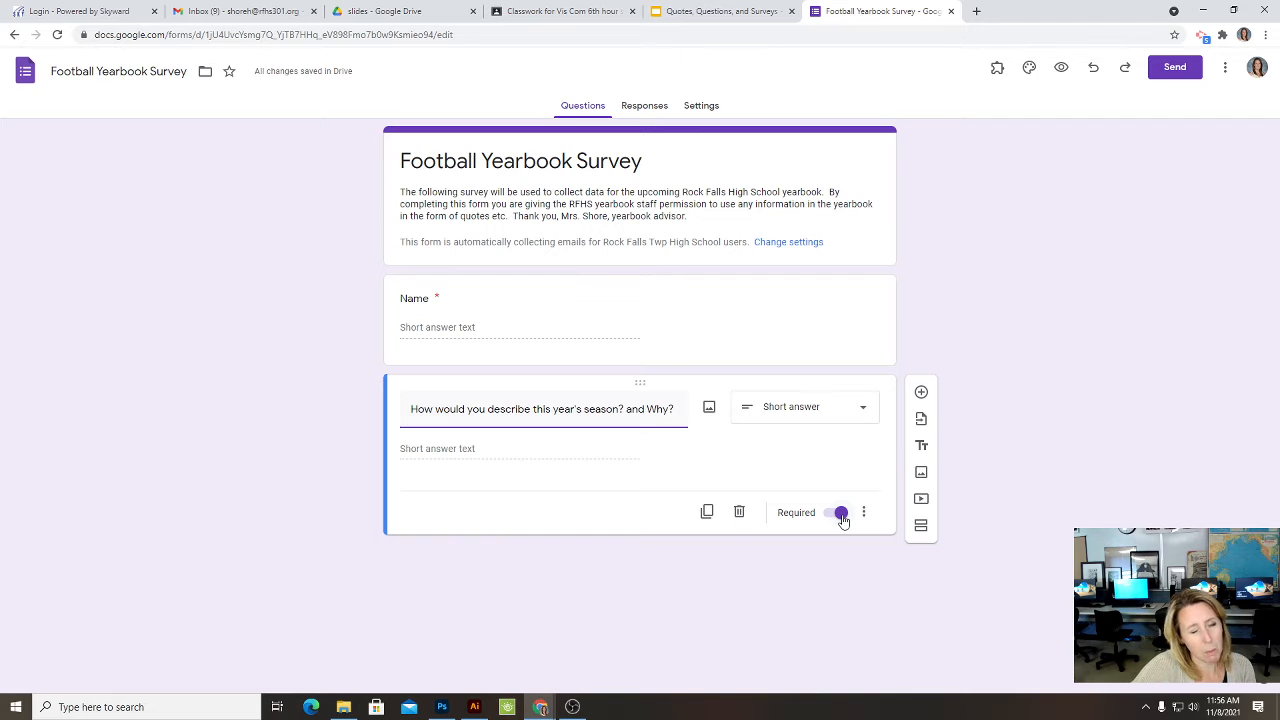
Step: Make the season description question optional and change its answer type to Paragraph
click(842, 515)
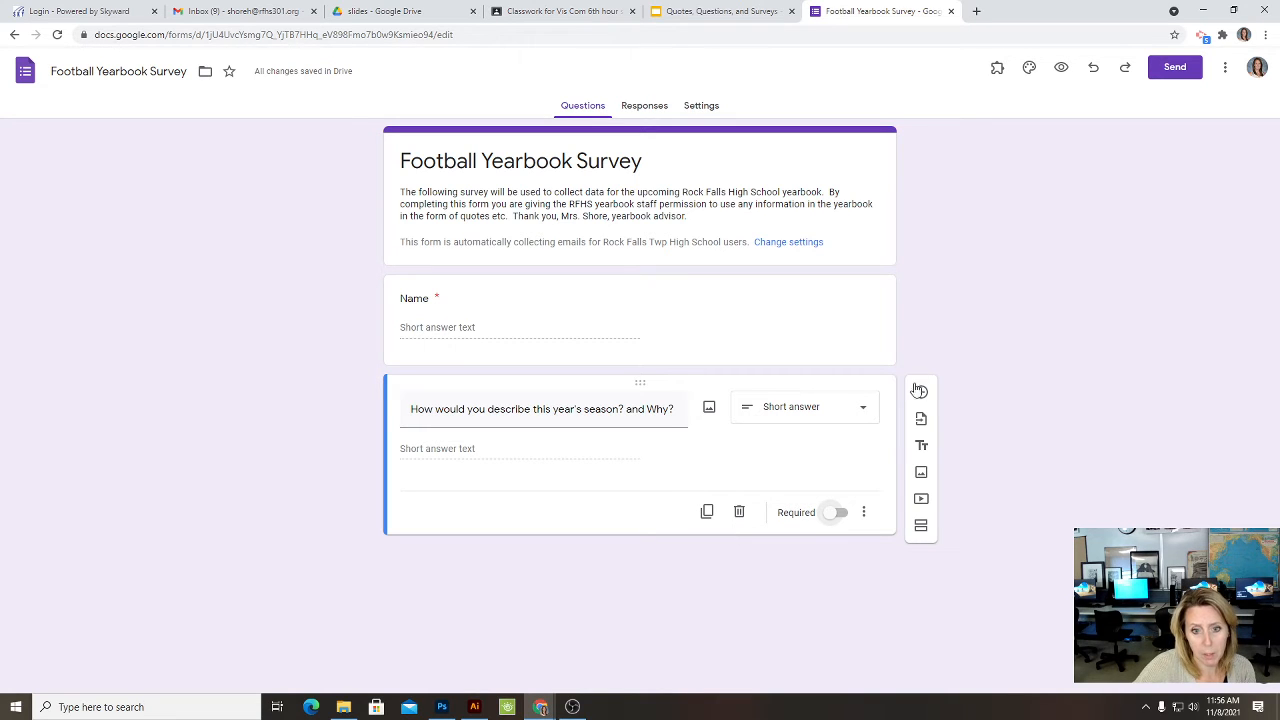
click(859, 421)
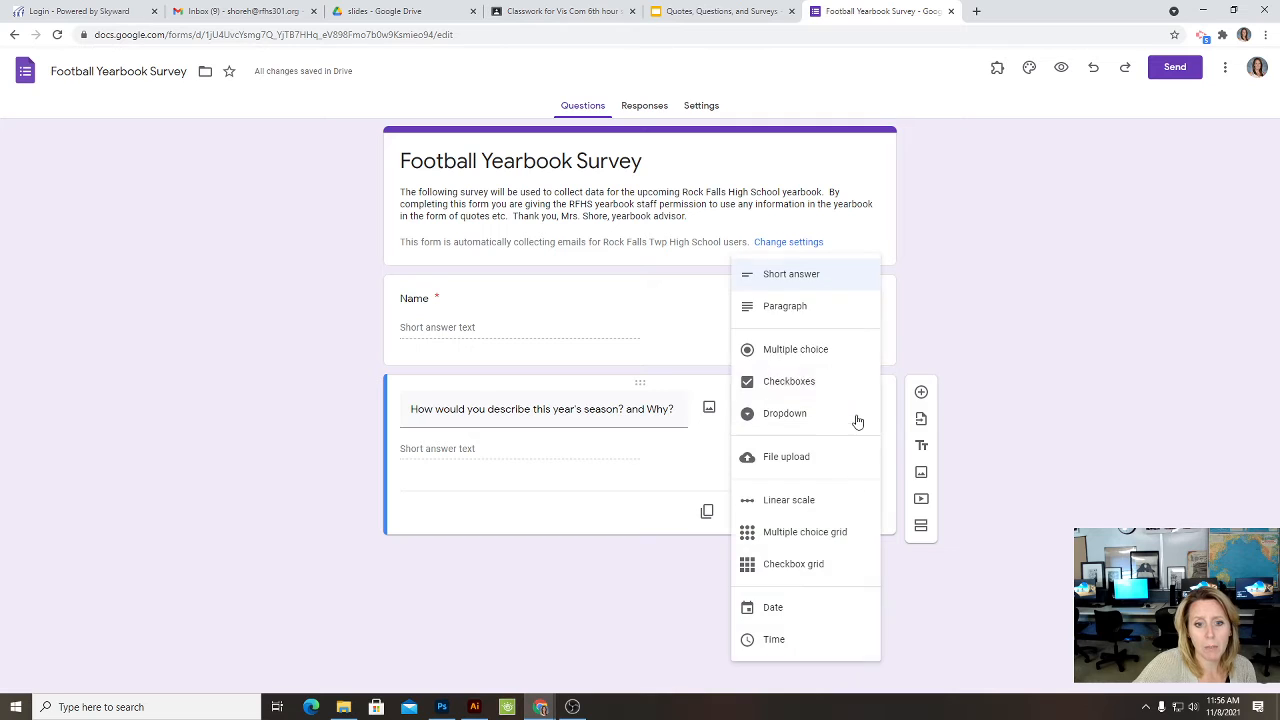
click(811, 317)
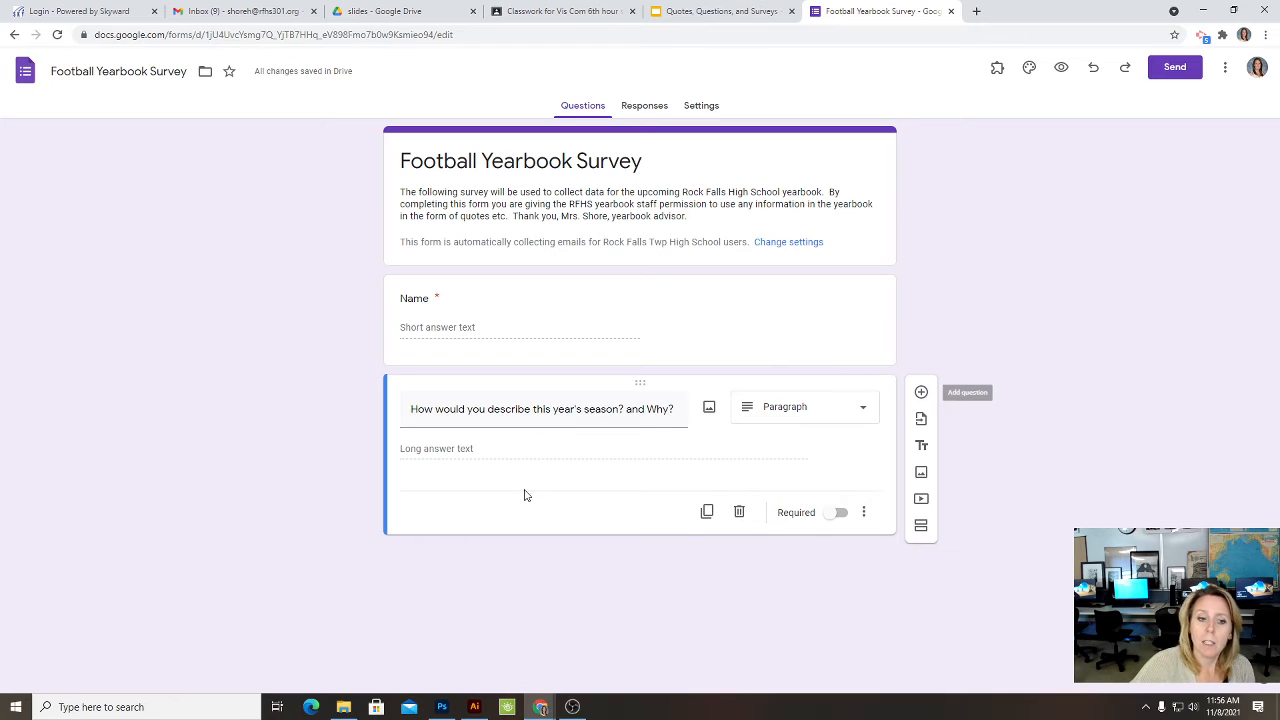
Step: Add a multiple choice question below the season question, worded "In which capacity were you a part of the team."
click(921, 391)
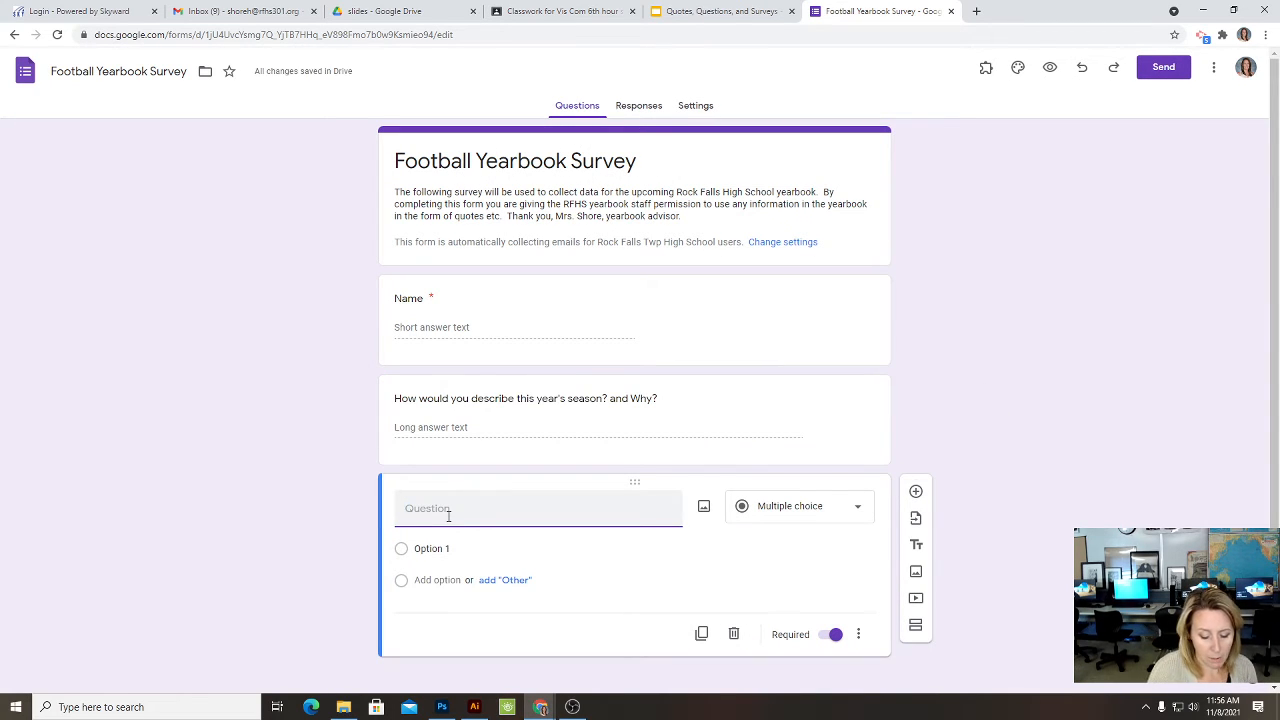
text(In which com)
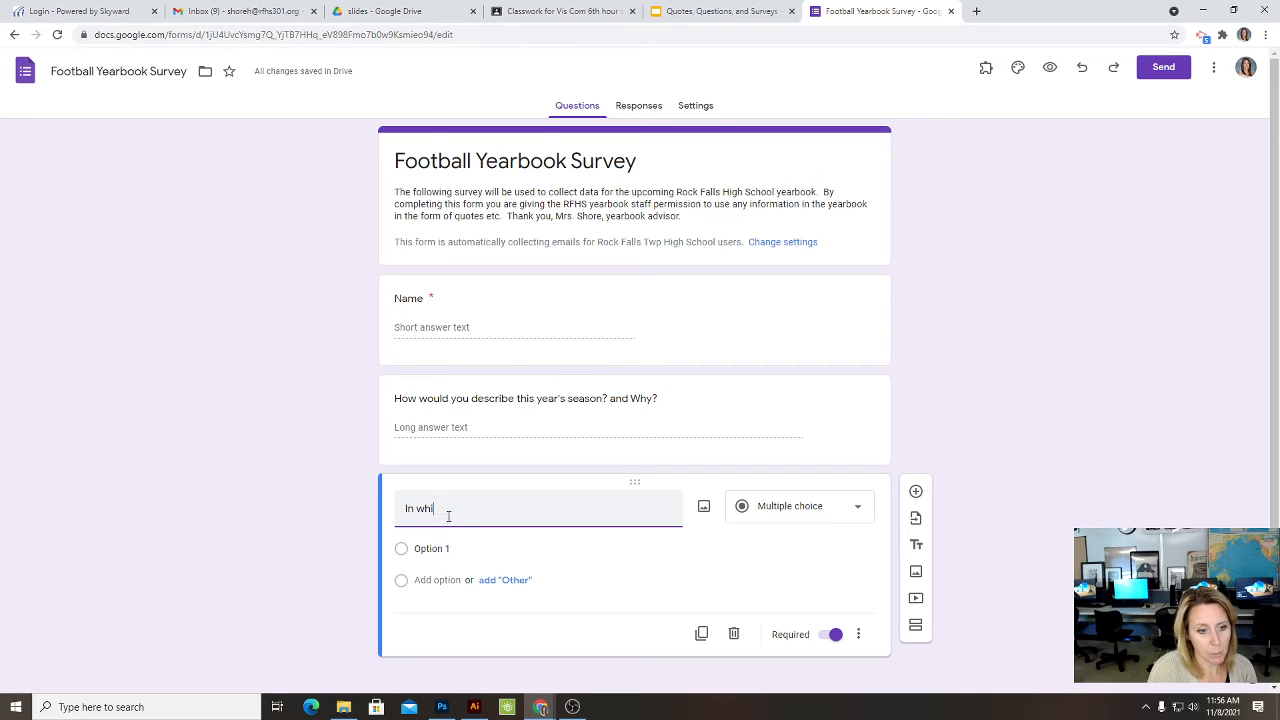
key(BackSpace)
key(BackSpace)
text(apacti)
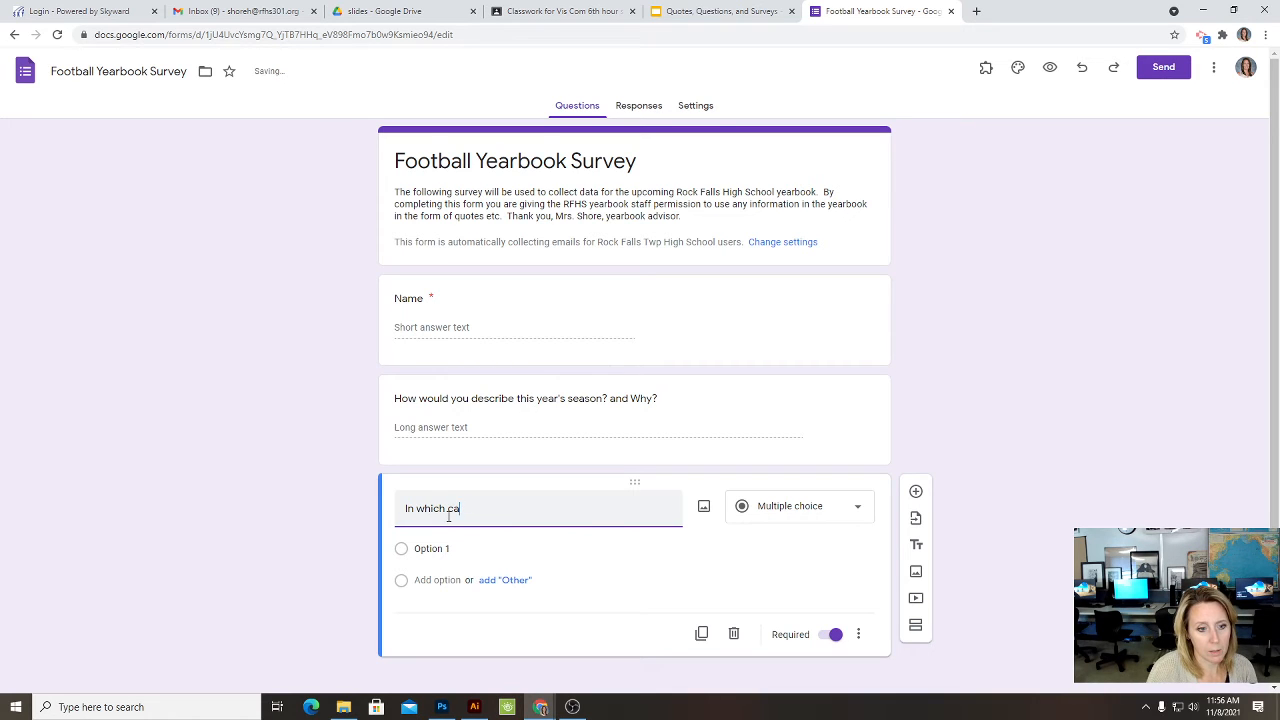
key(BackSpace)
key(BackSpace)
text(ity w)
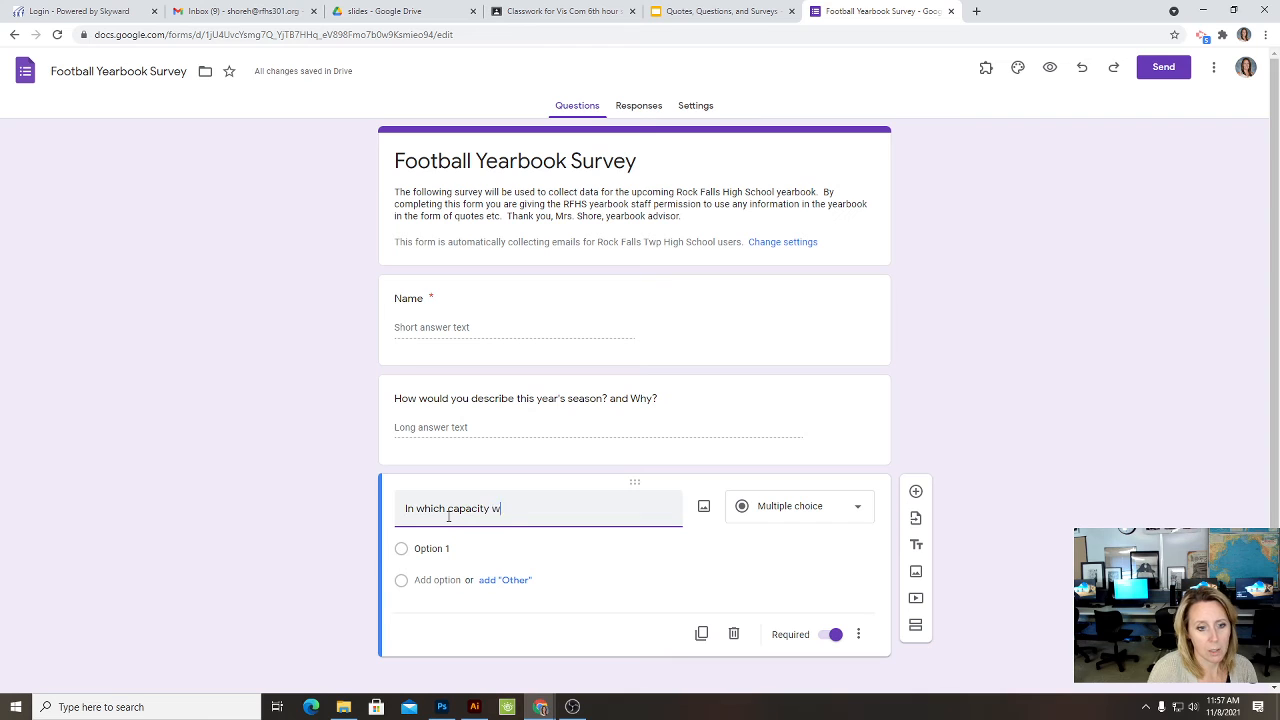
text(ere you a part o)
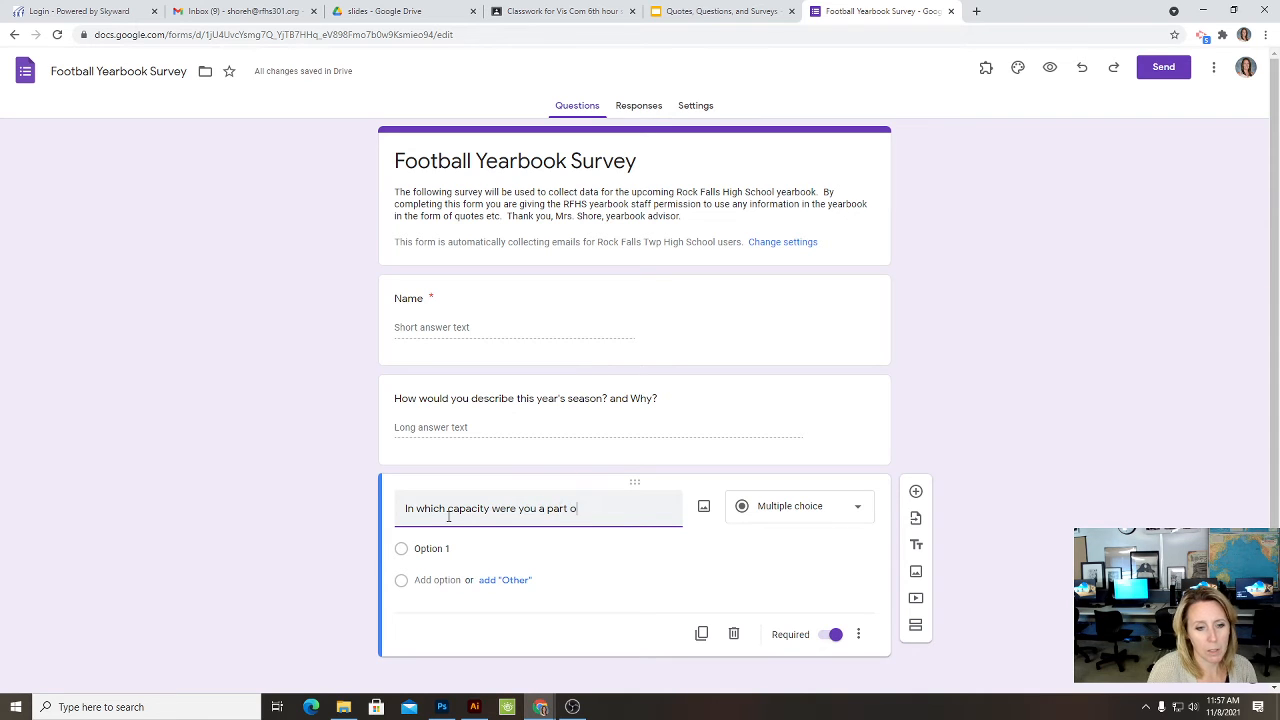
text(f the team.)
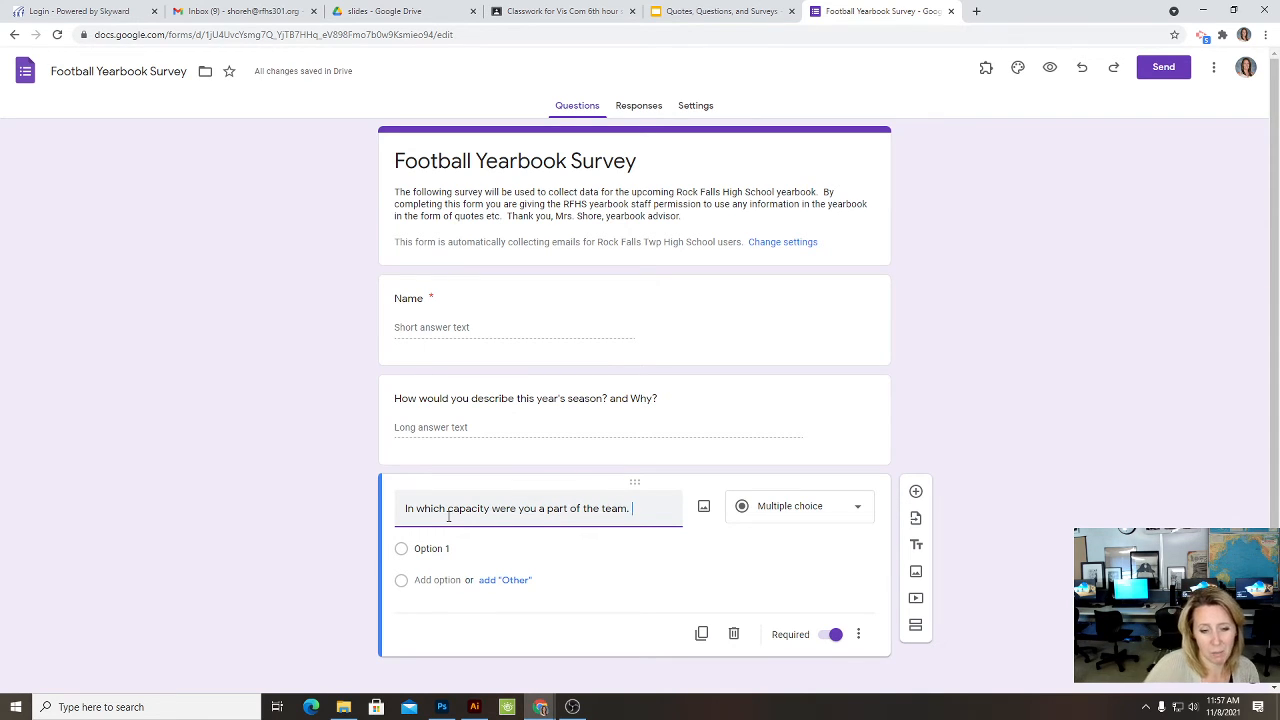
Step: Replace the multiple choice question's wording with "What was your role on the team this year?"
drag(651, 506, 149, 511)
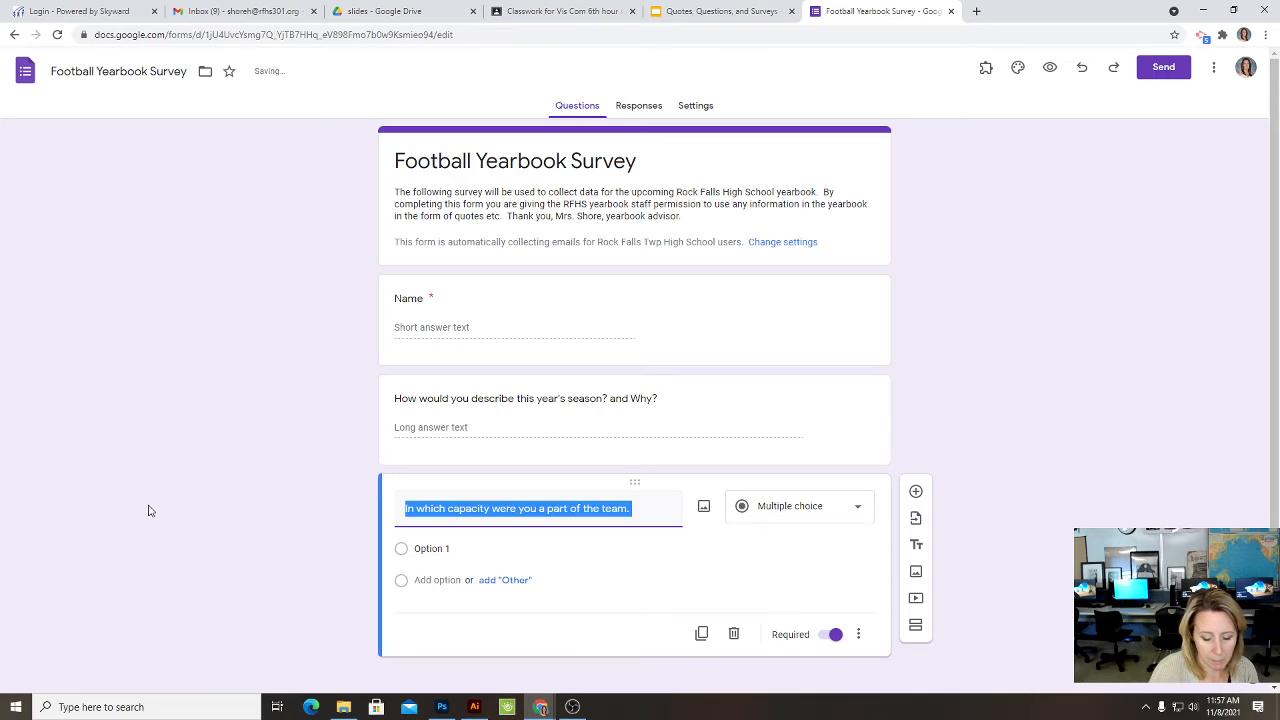
text(What was you)
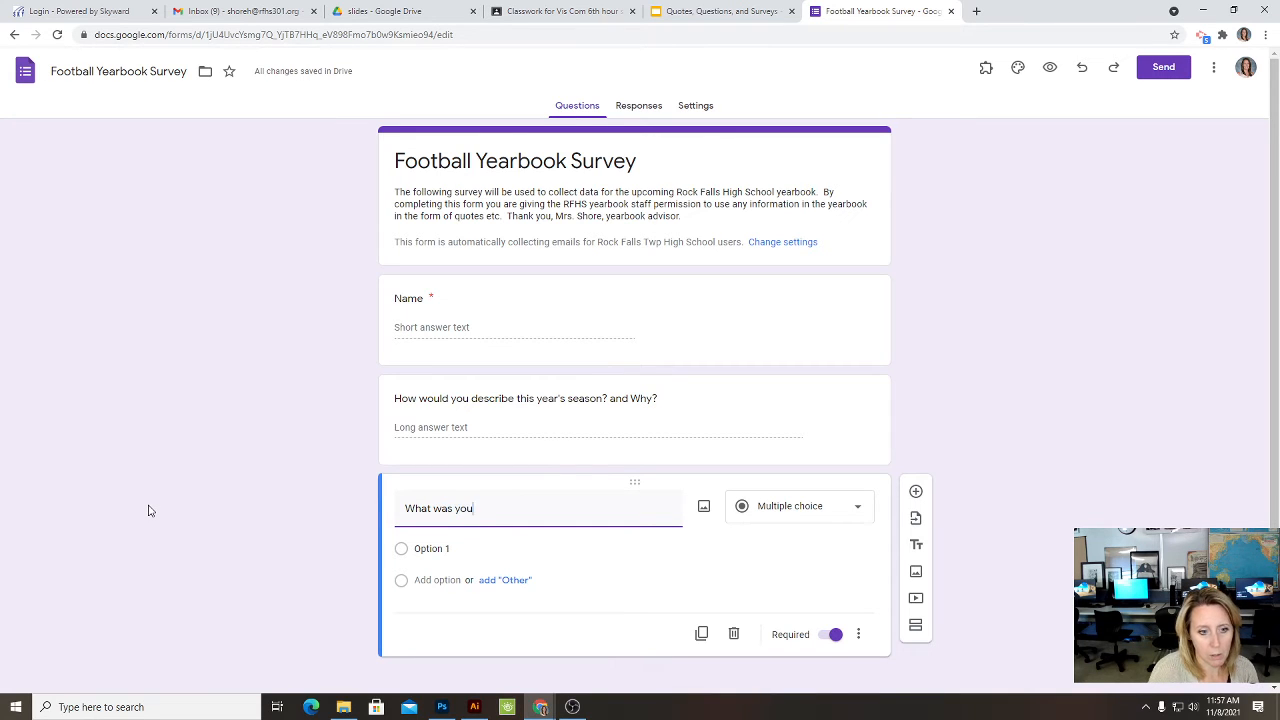
text(r role on the team thi)
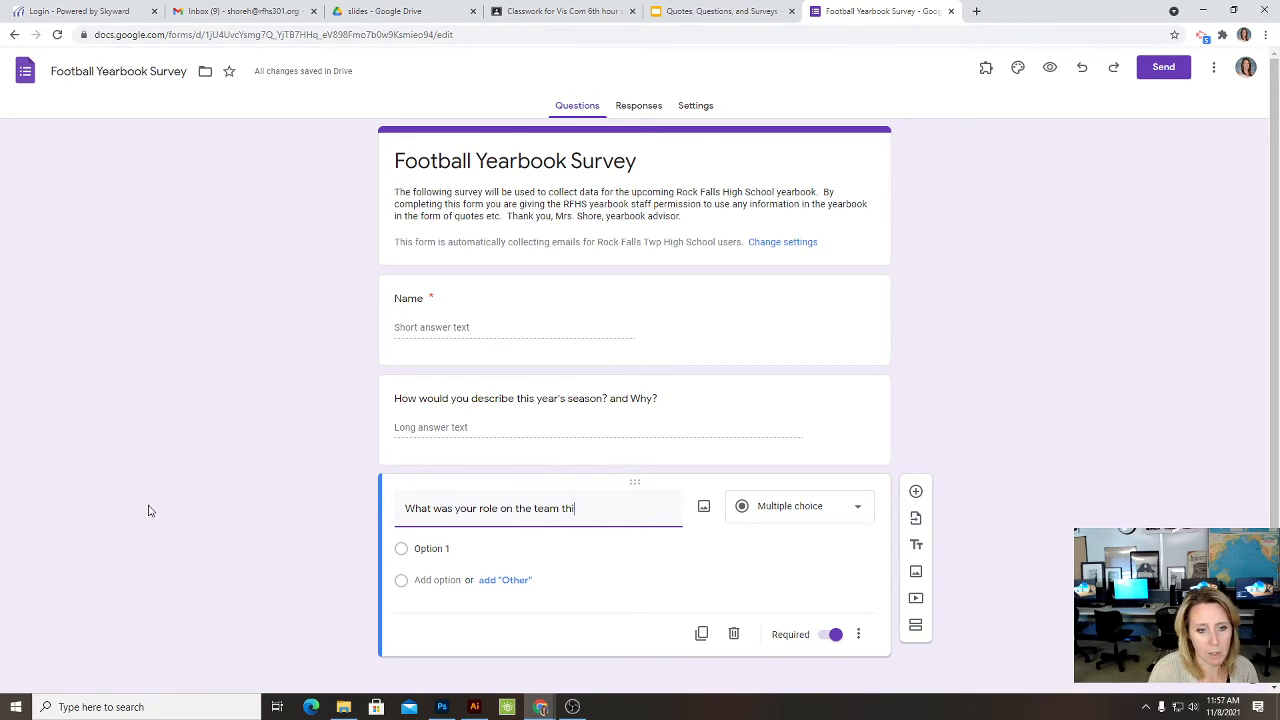
text(s year?)
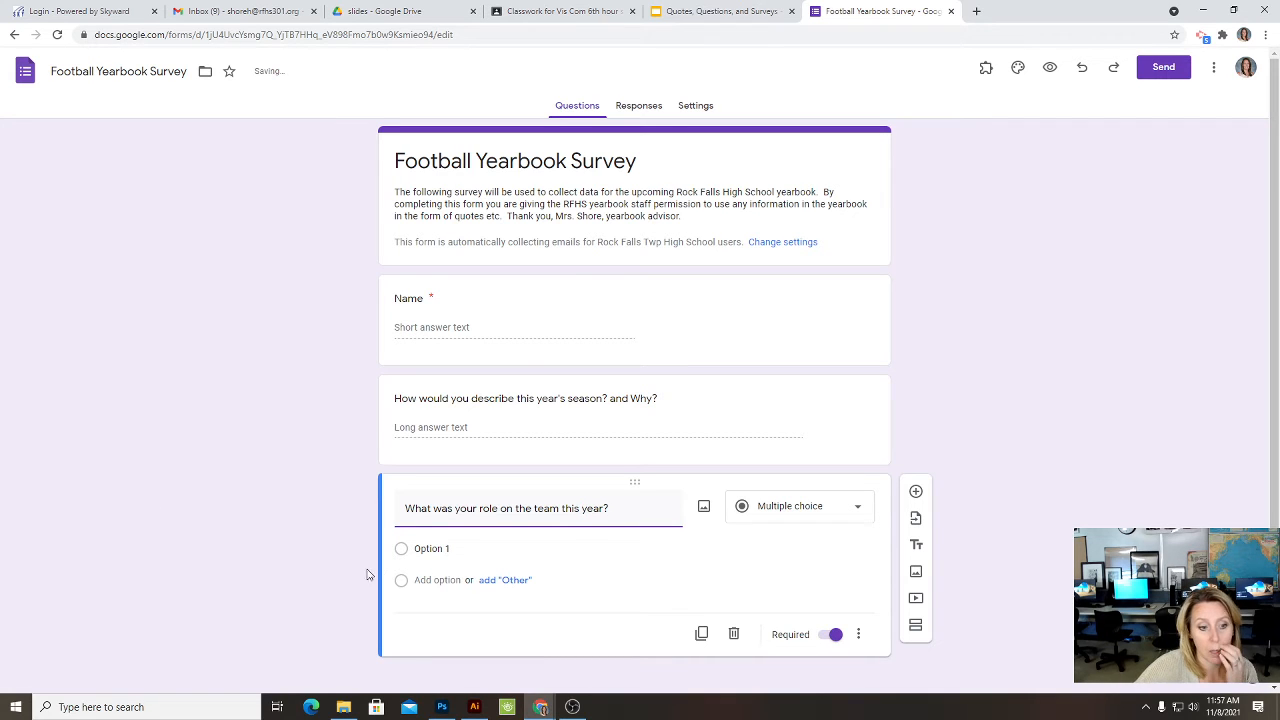
Step: Set the first answer choice of the team role question to "Team captain"
click(485, 550)
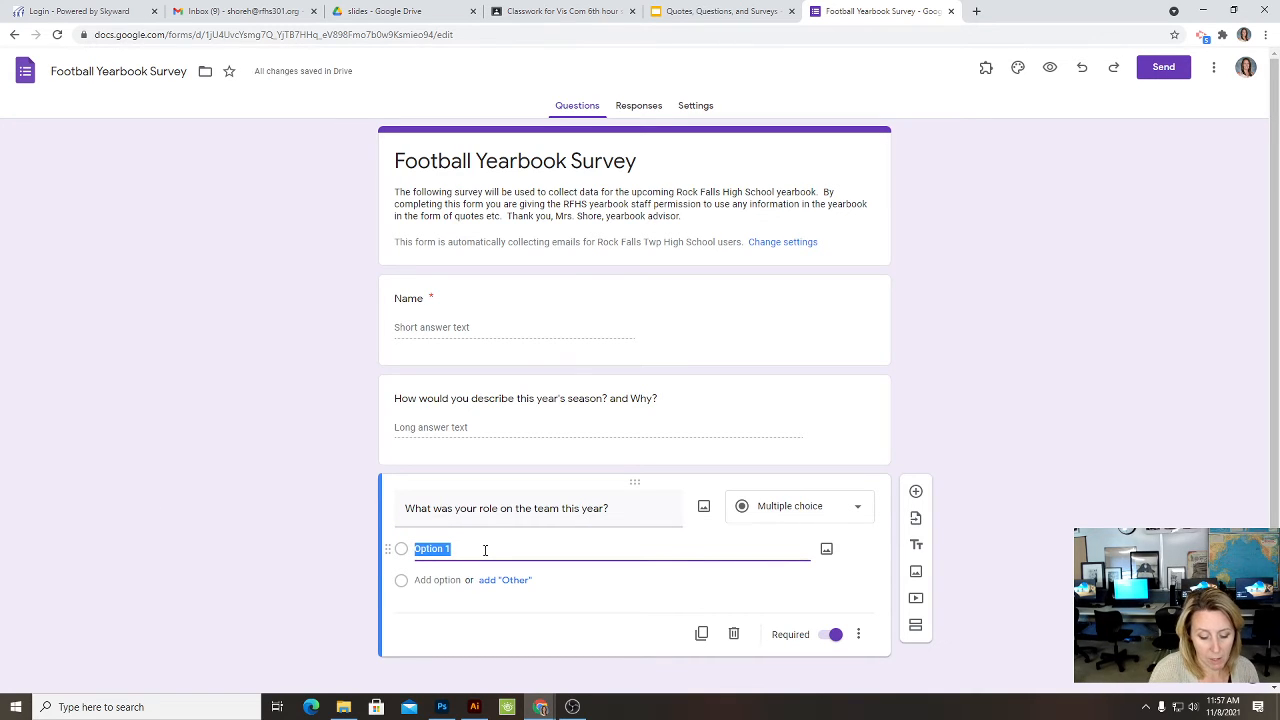
text(Team caption)
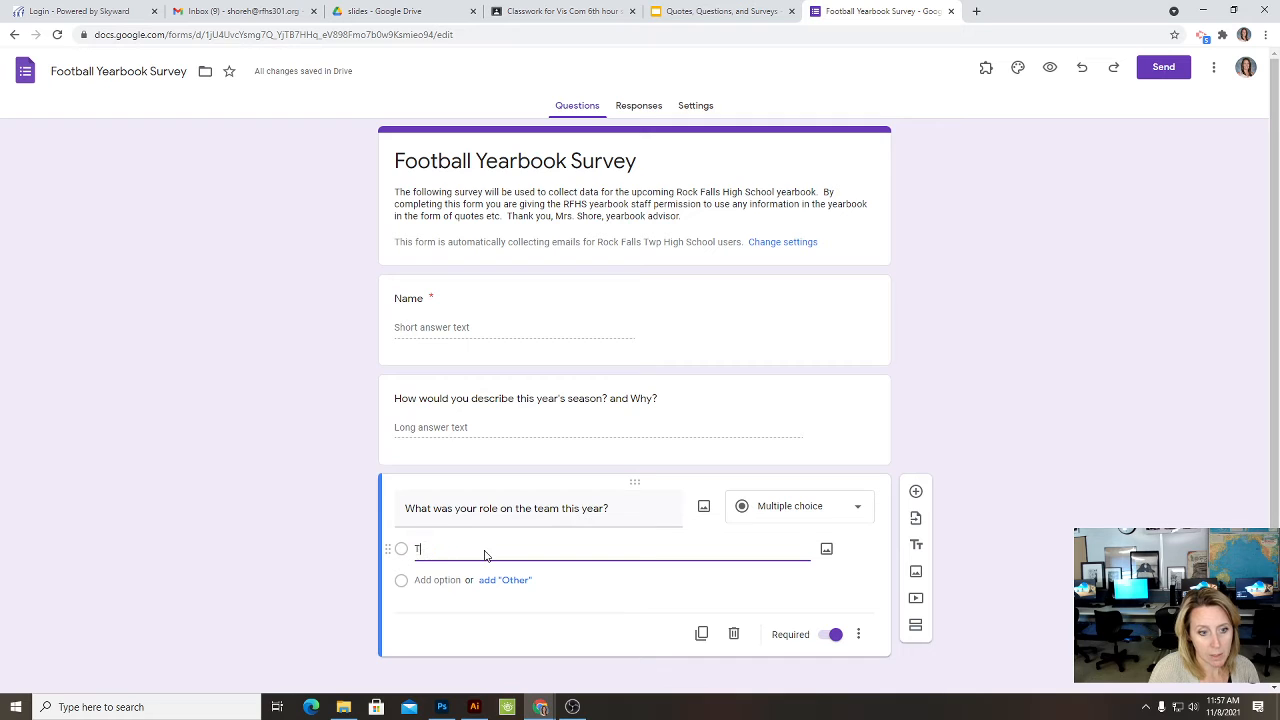
key(BackSpace)
key(BackSpace)
key(BackSpace)
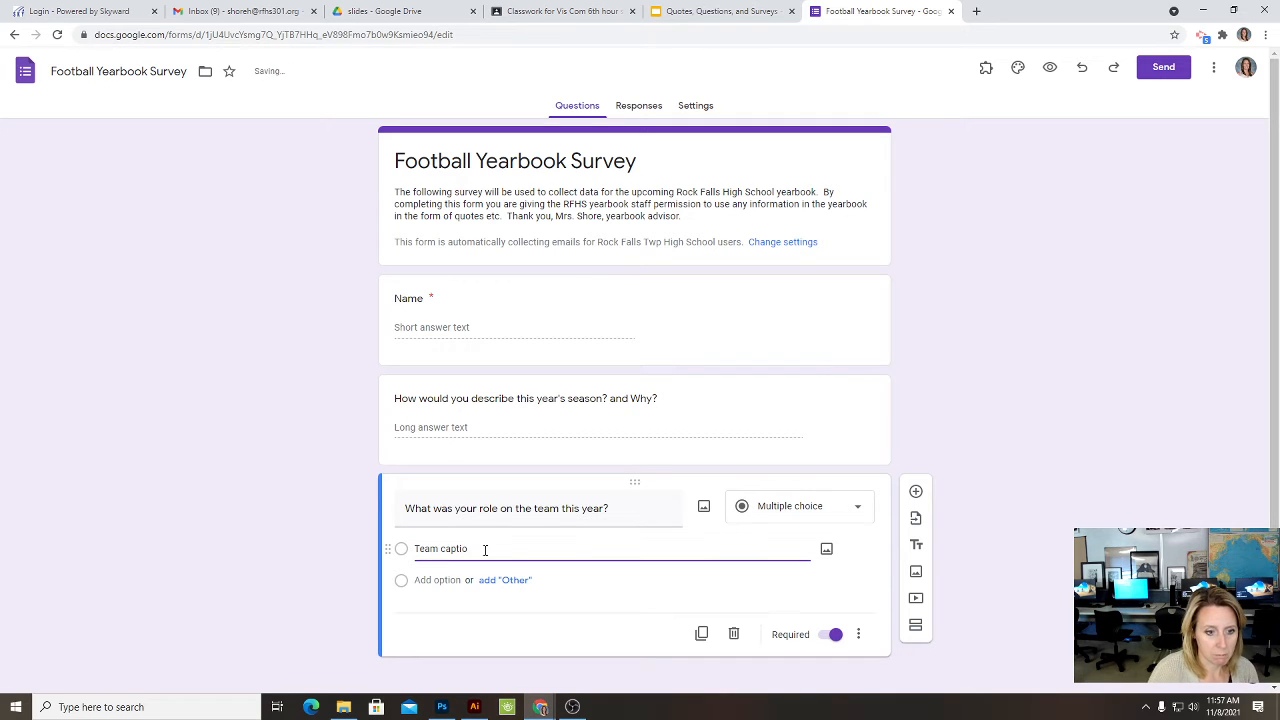
text(ain)
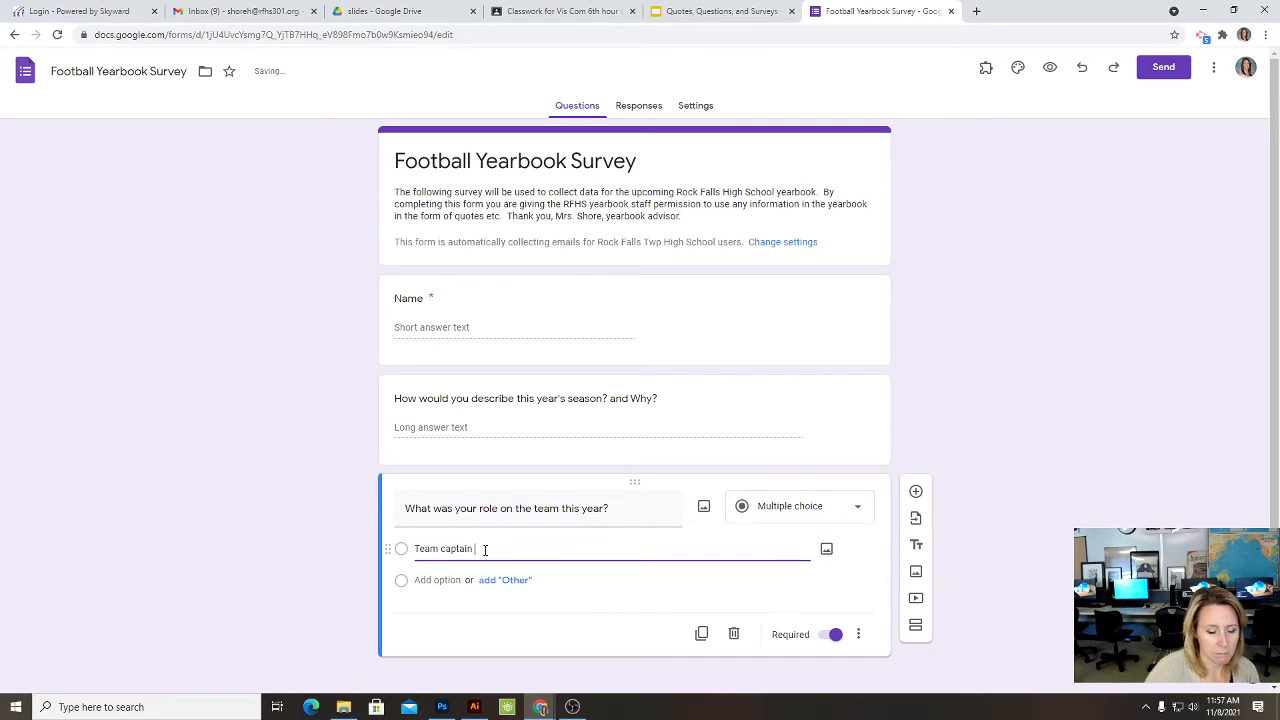
Step: Add "team athlete/competitor" as the second answer choice of the team role question
click(455, 579)
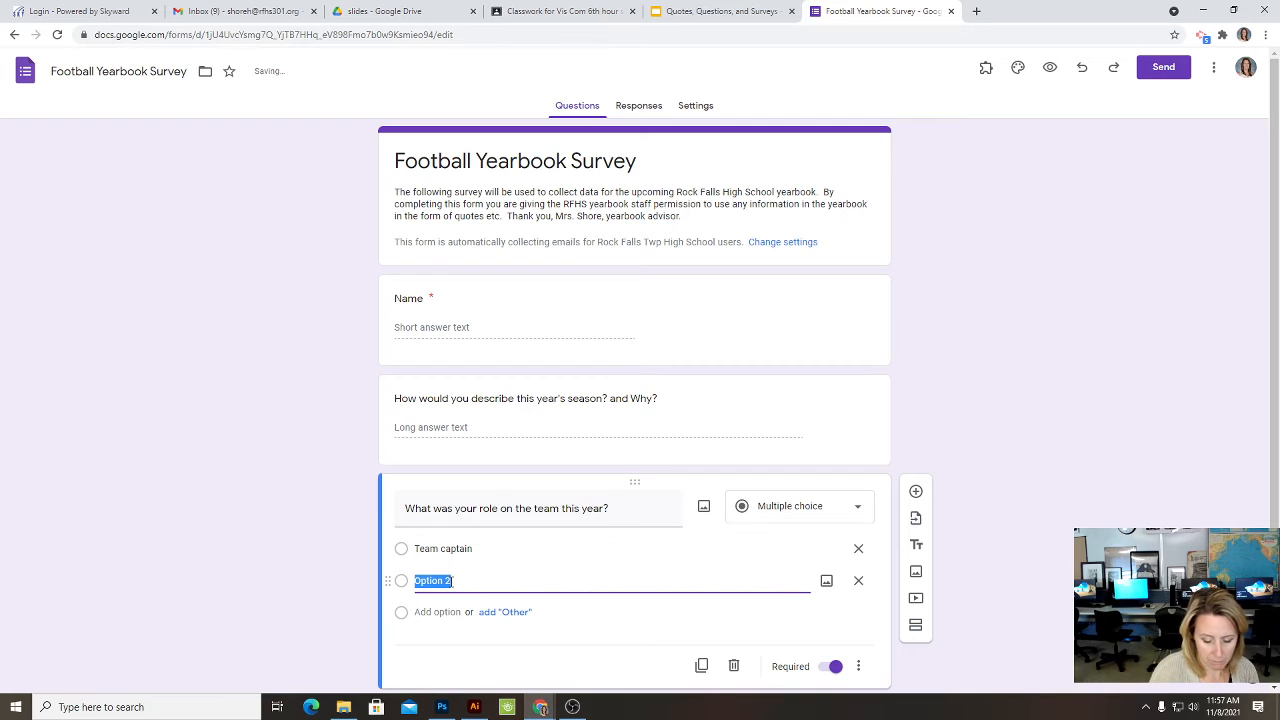
text(team )
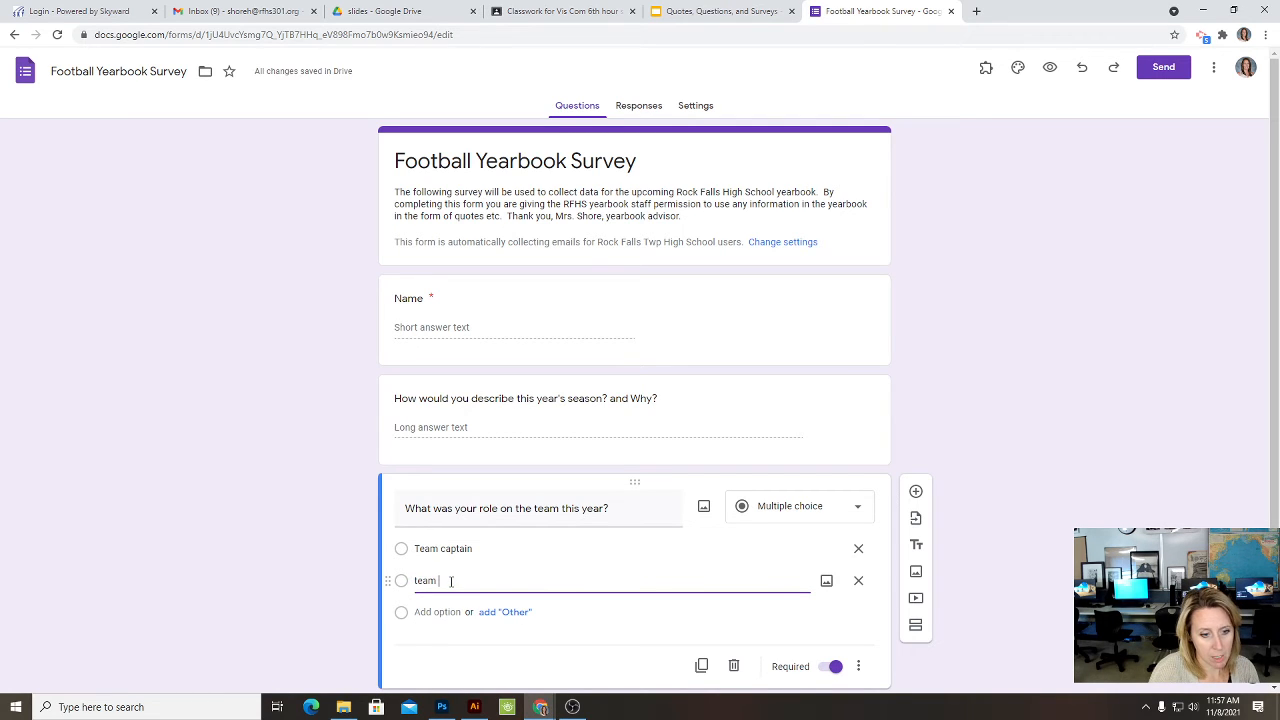
text(athlete/)
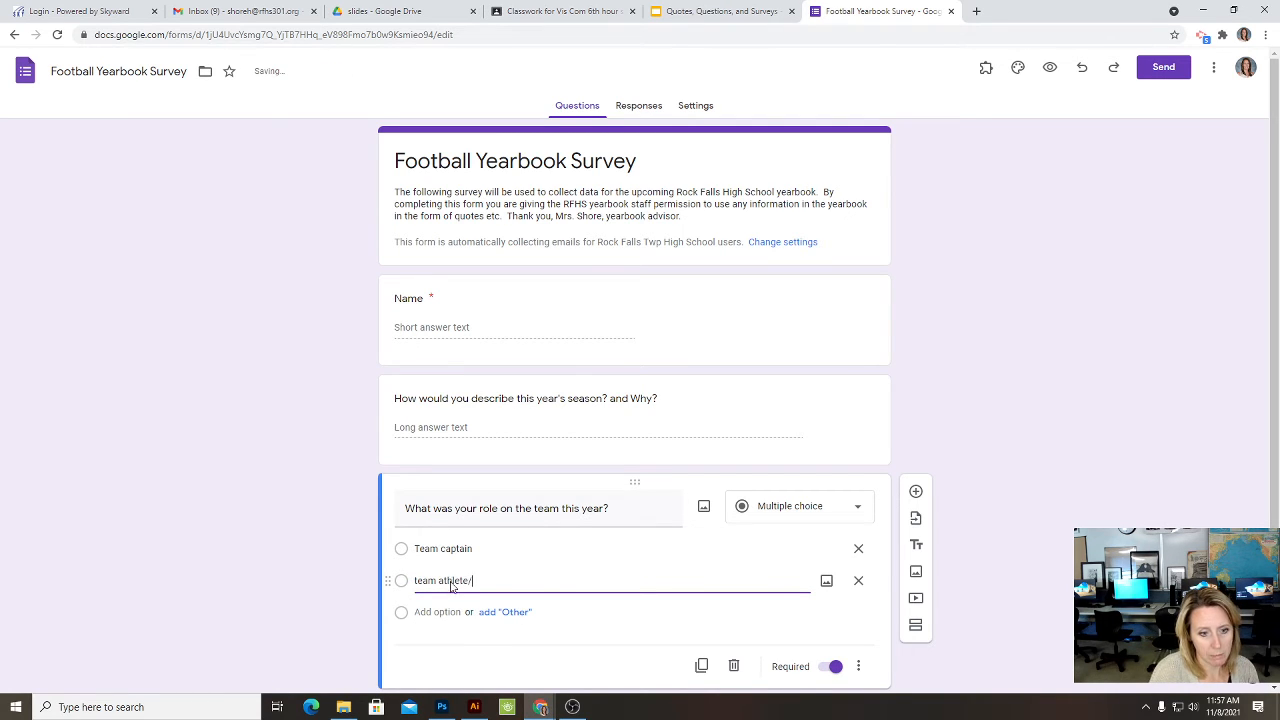
text(competitor)
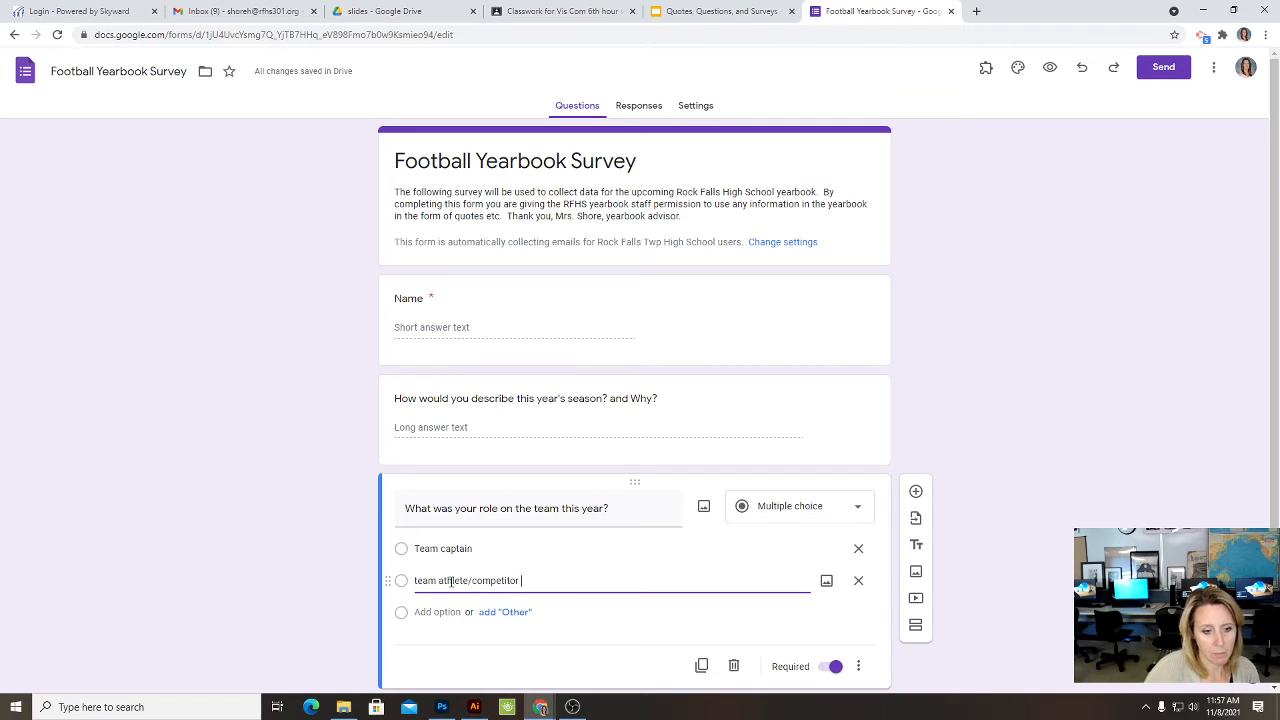
Step: Add "coach" and "manager" as the third and fourth answer choices of the team role question
click(437, 612)
text(coach)
key(Return)
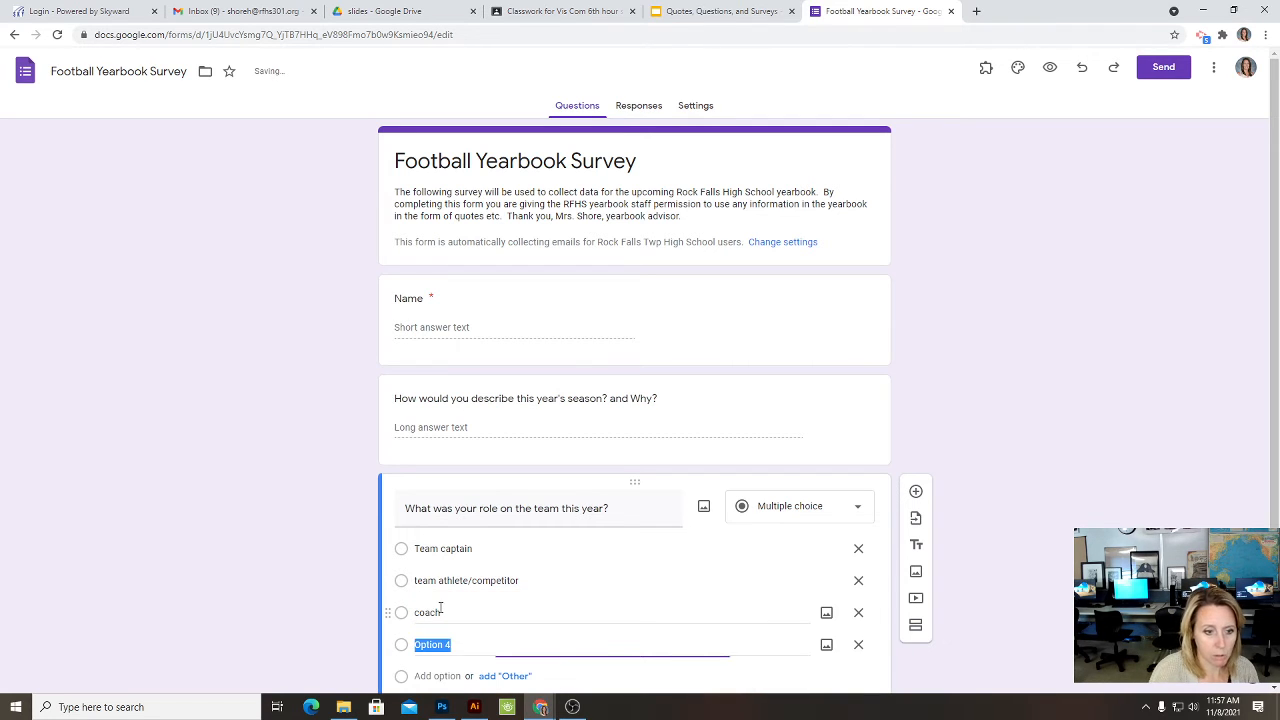
text(manager)
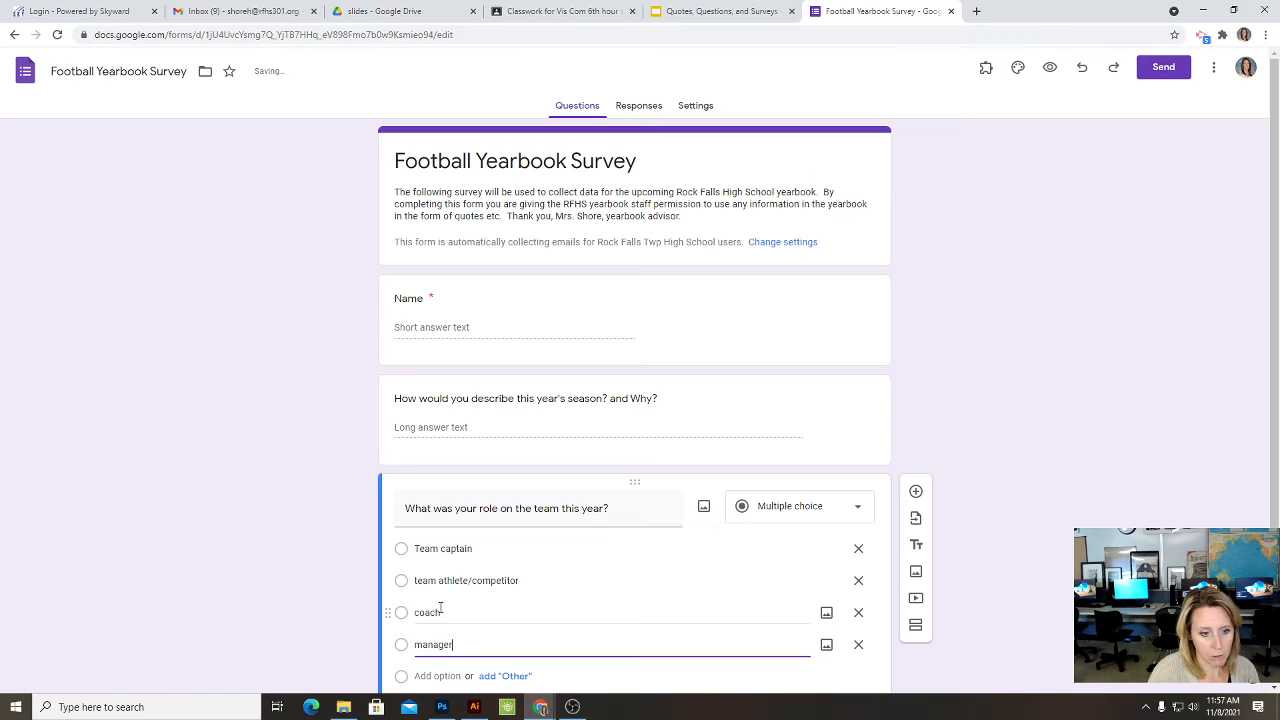
Step: Add "assistant" and an "Other" option as the last two answer choices of the team role question
scroll(441, 620, down, 1)
click(440, 609)
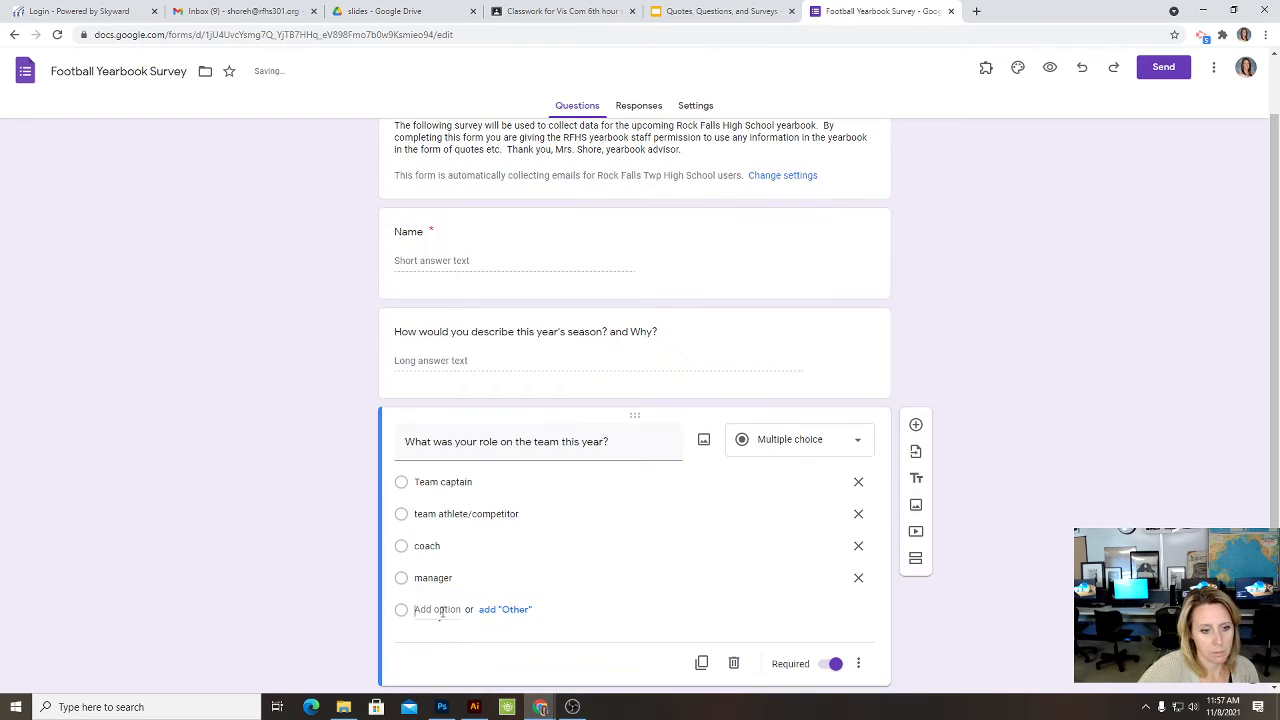
text(assistant)
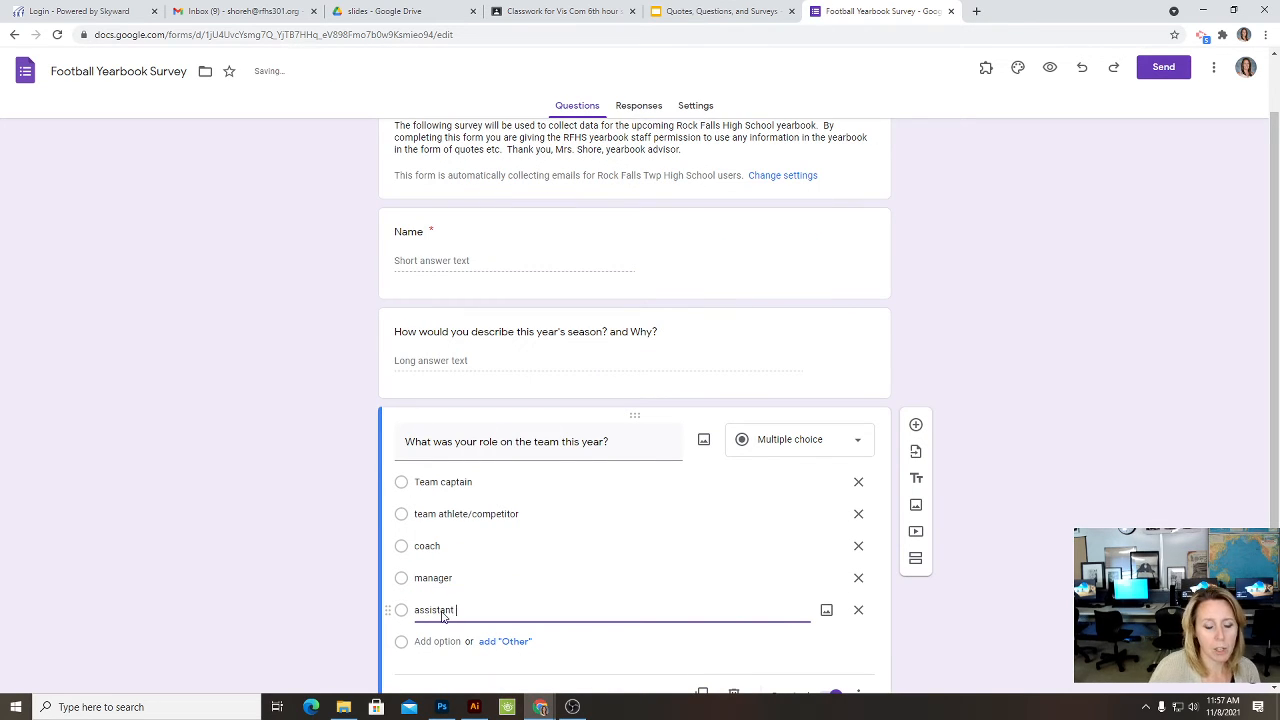
click(512, 642)
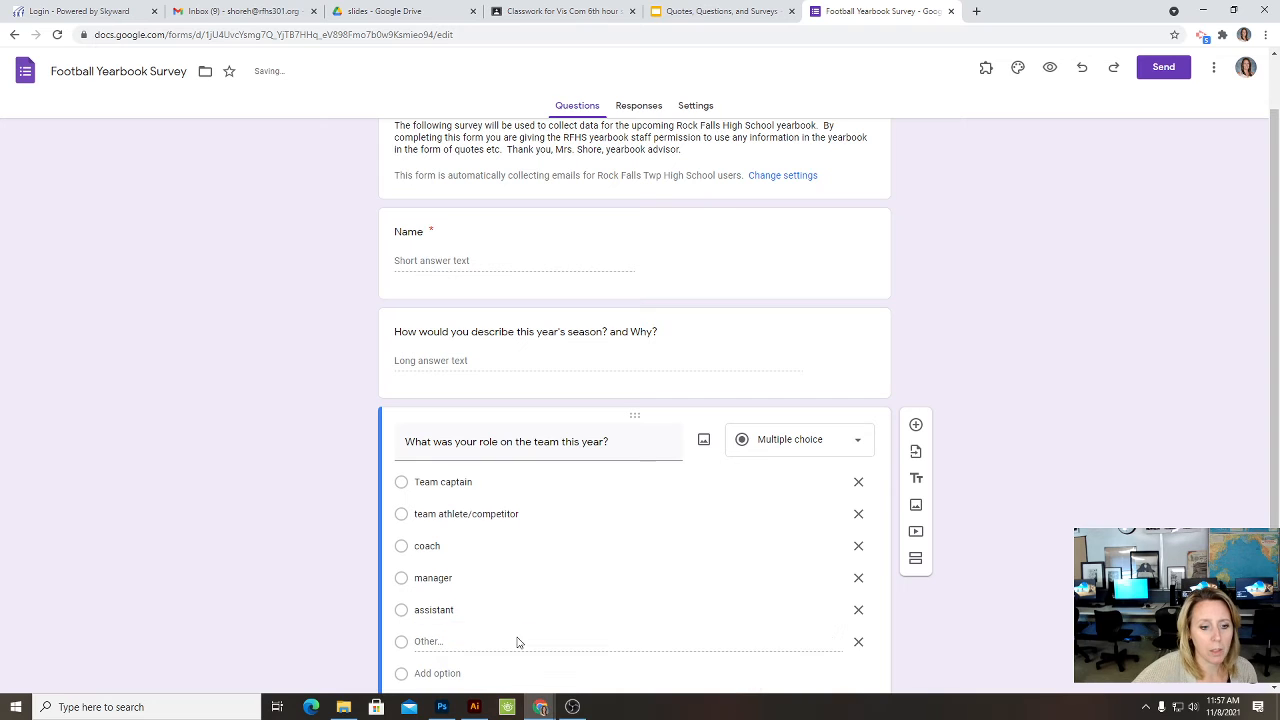
scroll(1040, 480, down, 1)
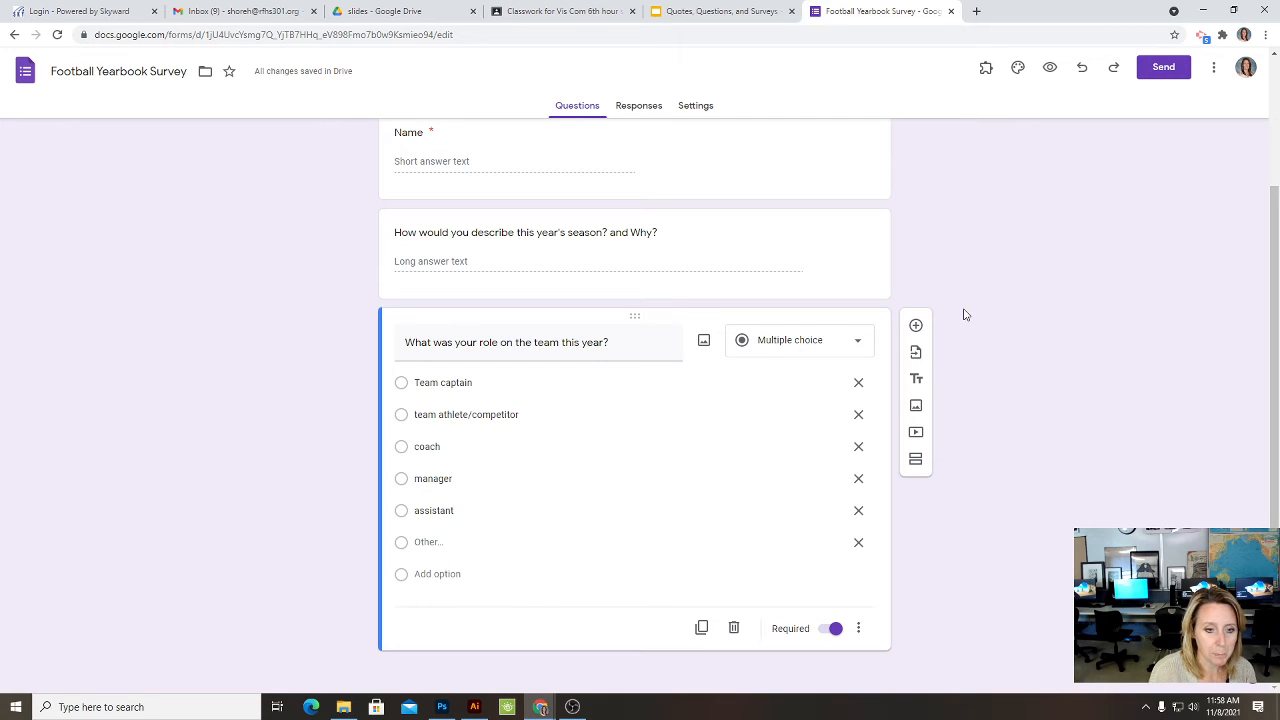
Step: Pick a light blue theme color and set the guitar photo from the Work and School themes as the form's header image
scroll(1037, 341, up, 3)
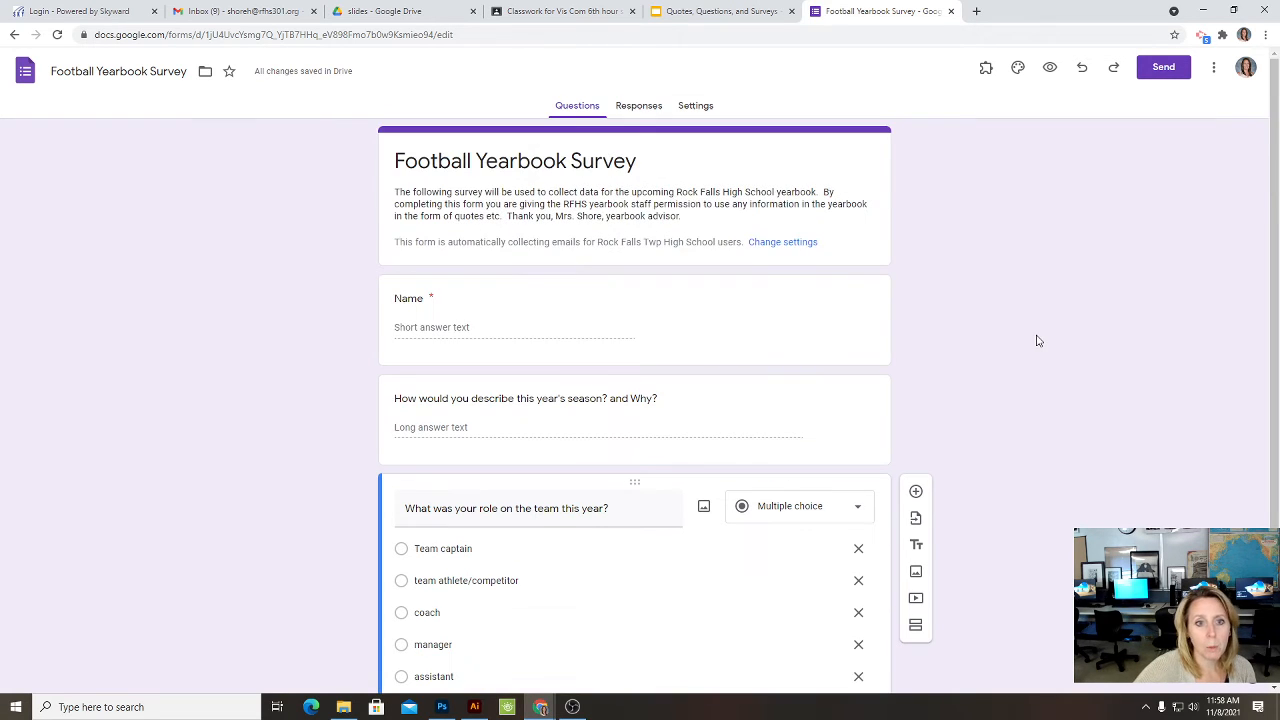
click(1017, 69)
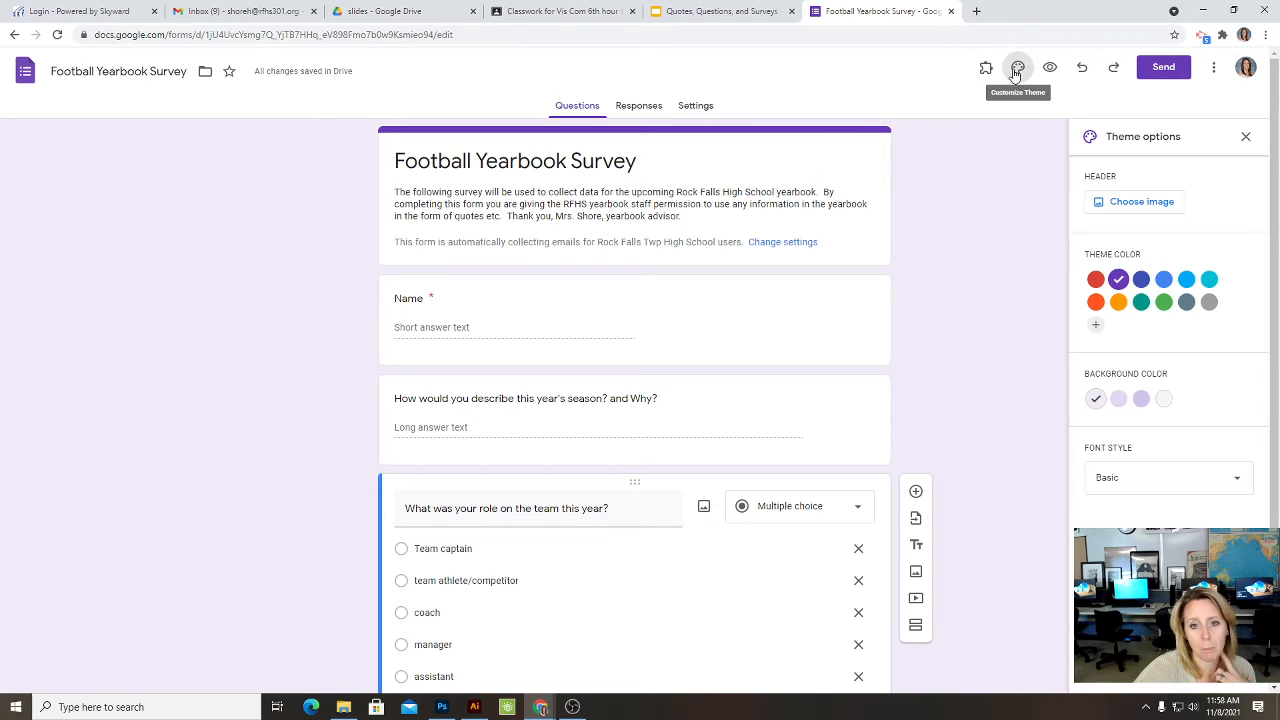
click(1186, 279)
click(1160, 204)
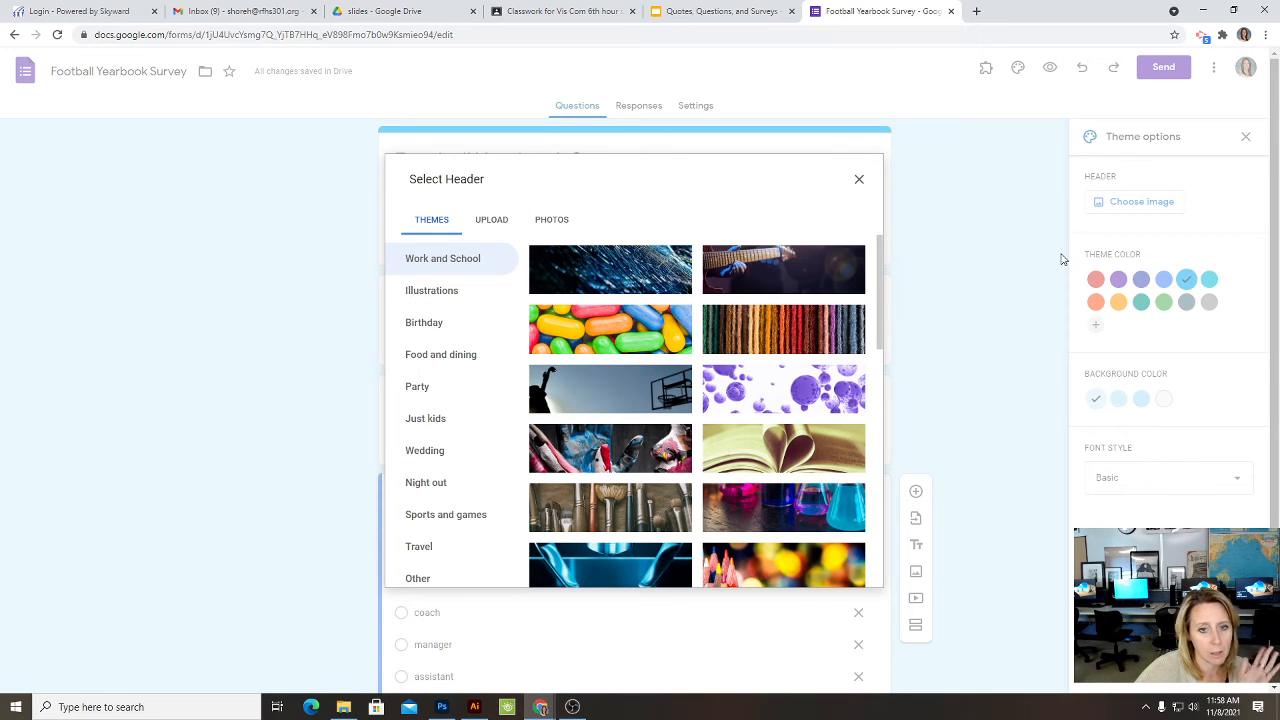
click(779, 285)
click(849, 571)
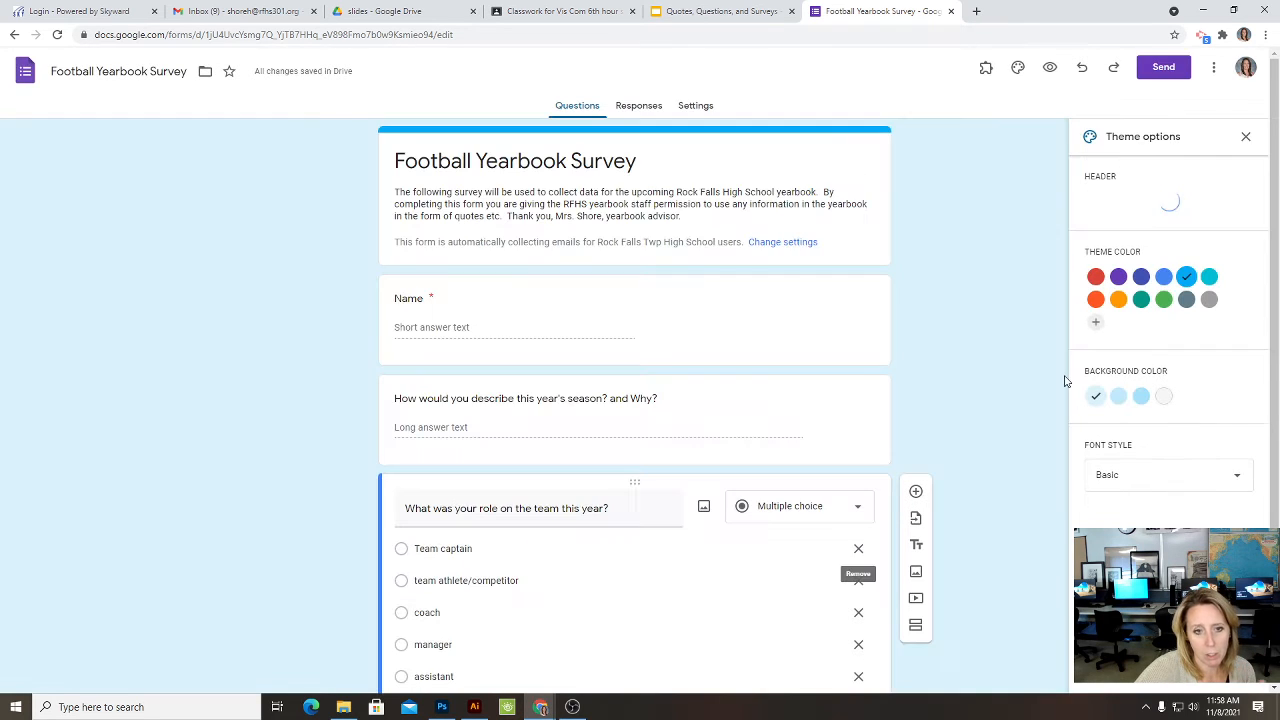
Step: Preview the survey as respondents see it, check it from header to submit area, and close the preview
click(1051, 70)
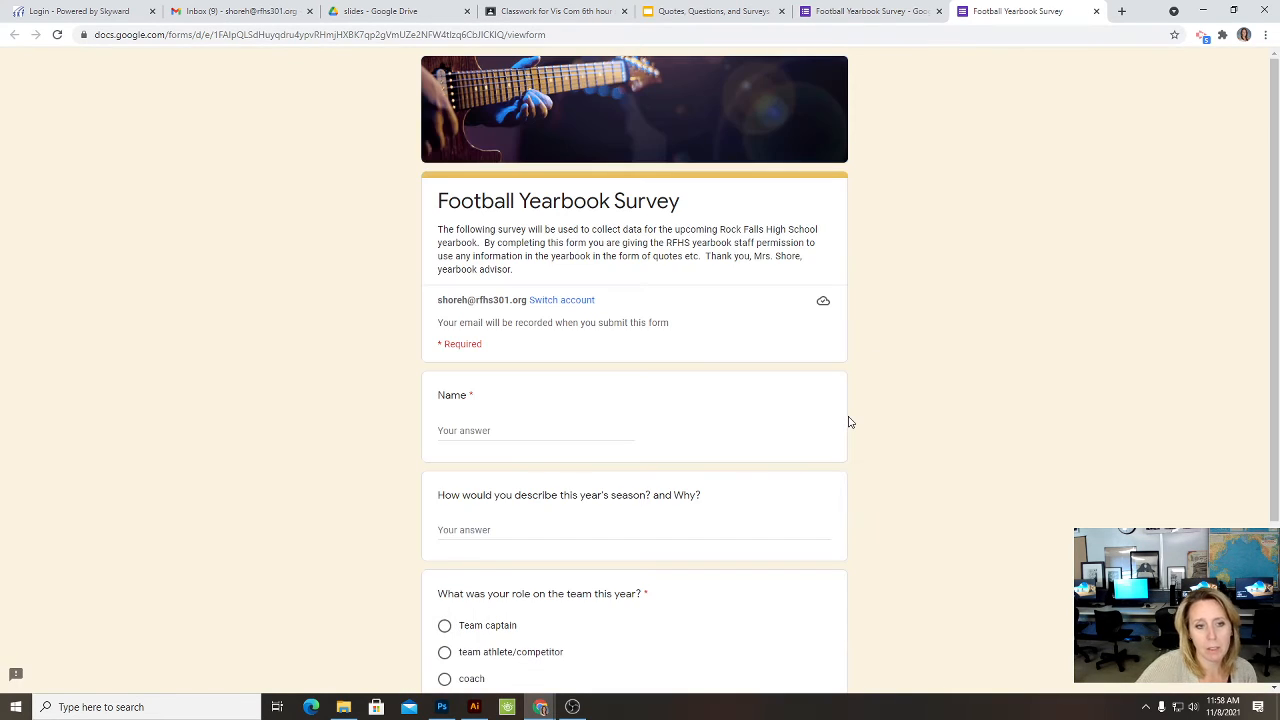
scroll(845, 420, down, 3)
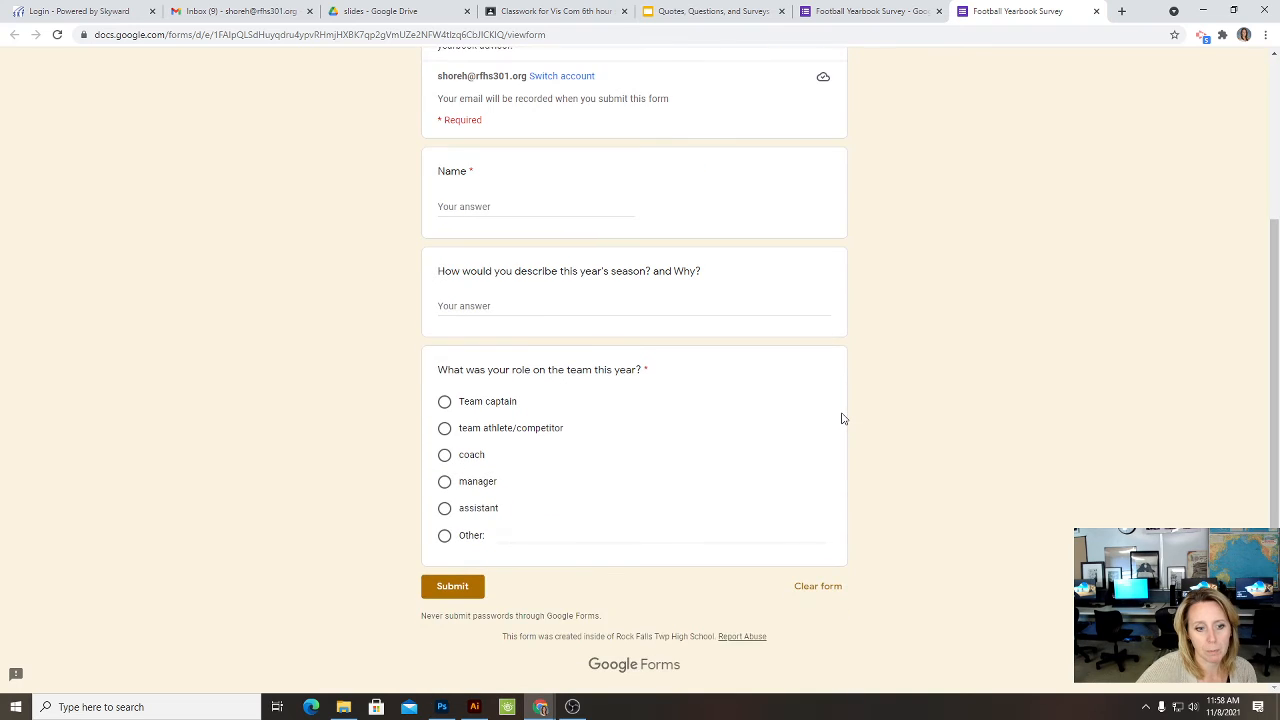
scroll(843, 420, up, 3)
scroll(841, 421, down, 3)
scroll(841, 421, up, 3)
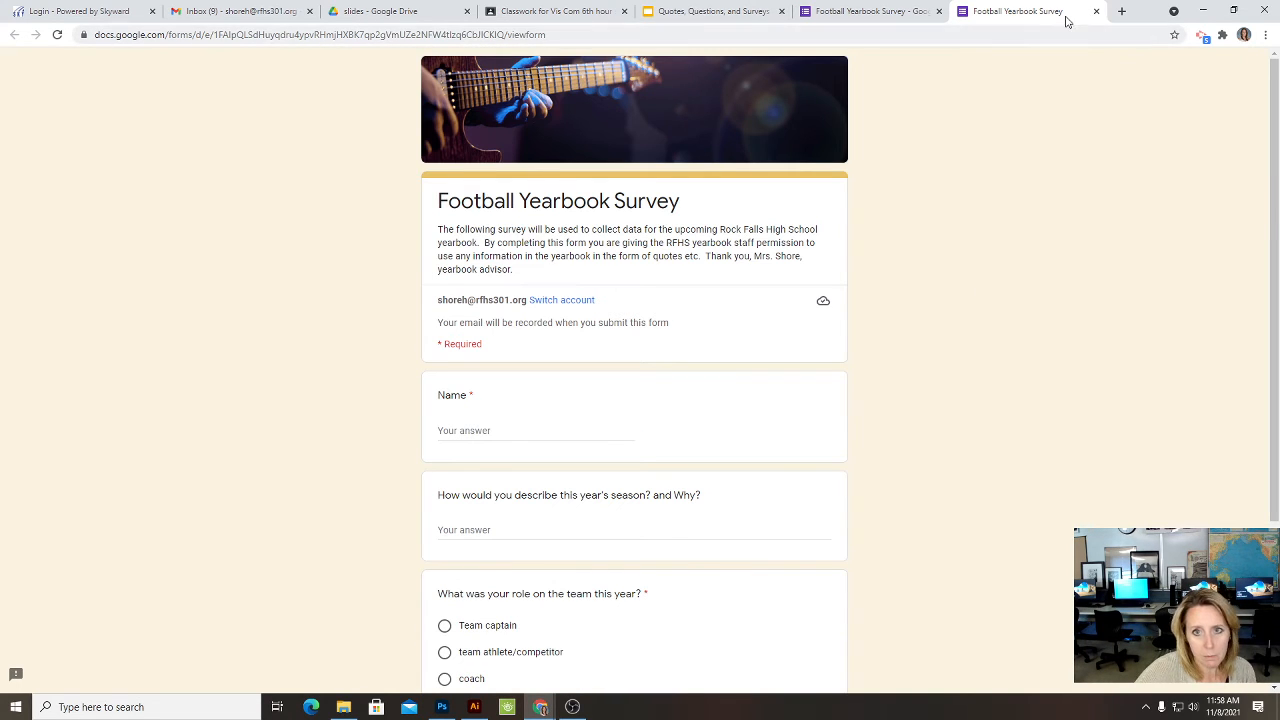
click(1096, 12)
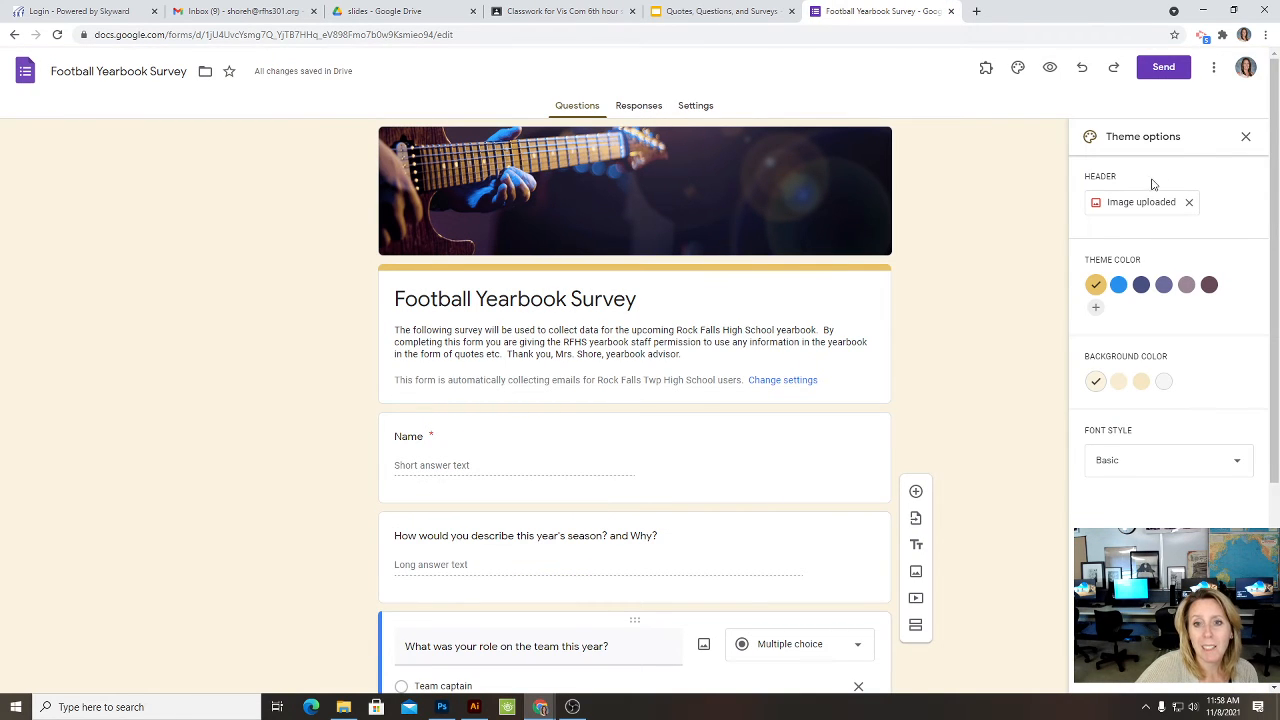
Step: Address the form's email invitation to the recipient's school e-mail and include the form in the email
click(1156, 77)
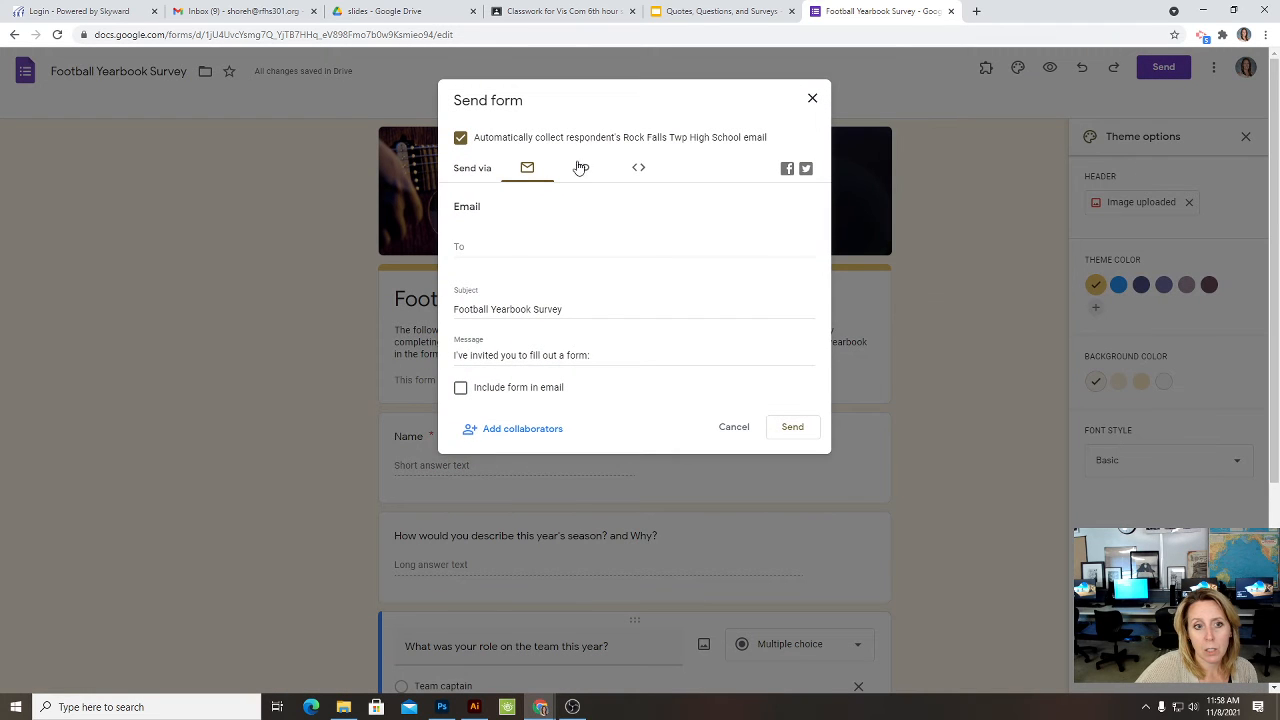
click(457, 246)
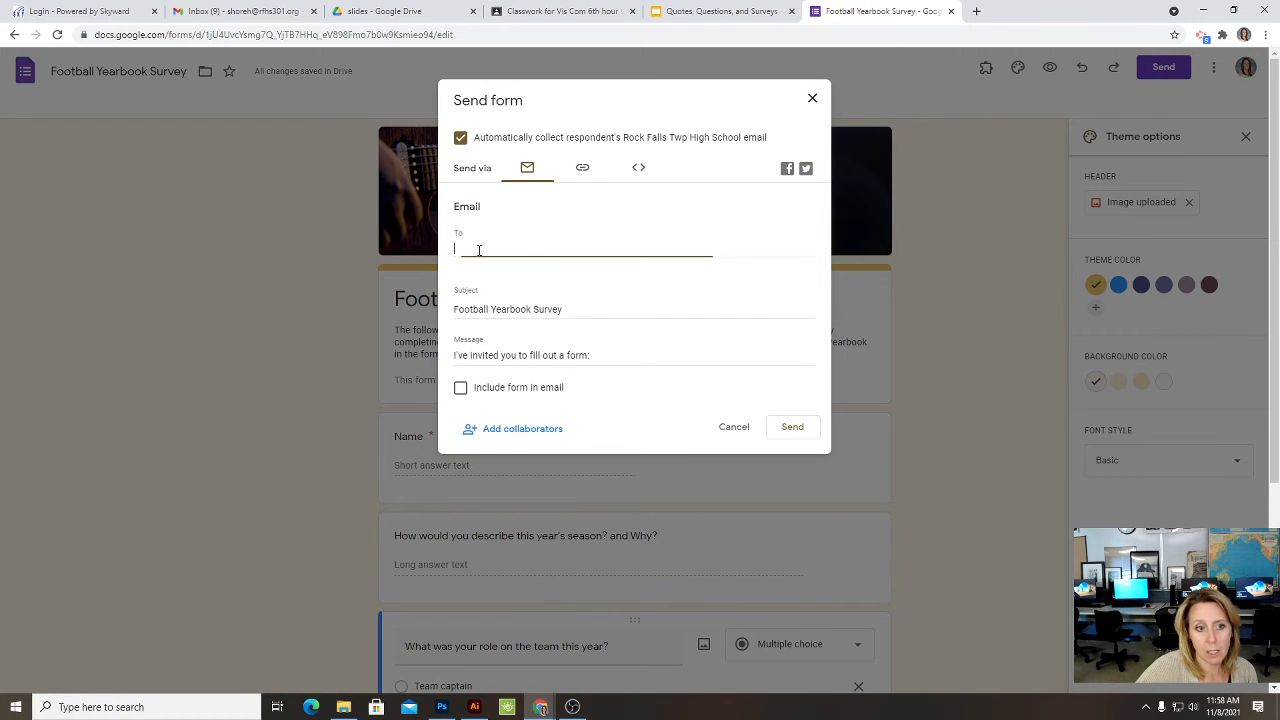
text(parker)
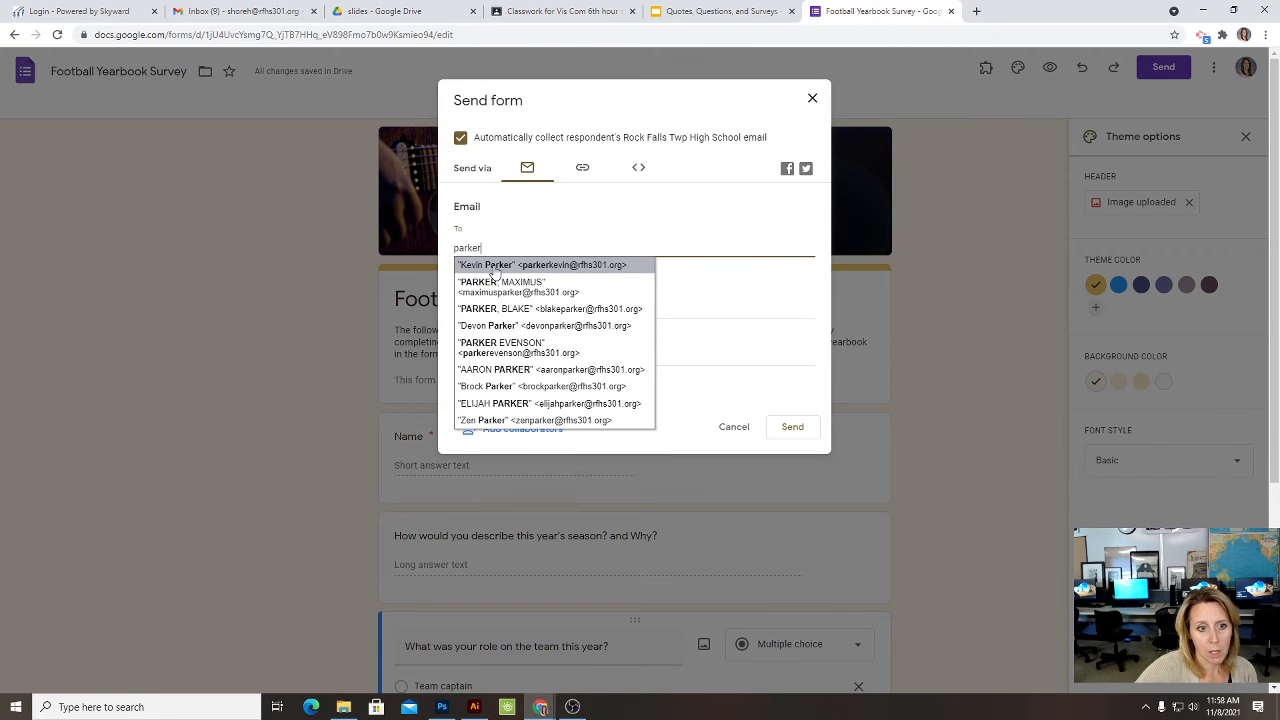
click(494, 267)
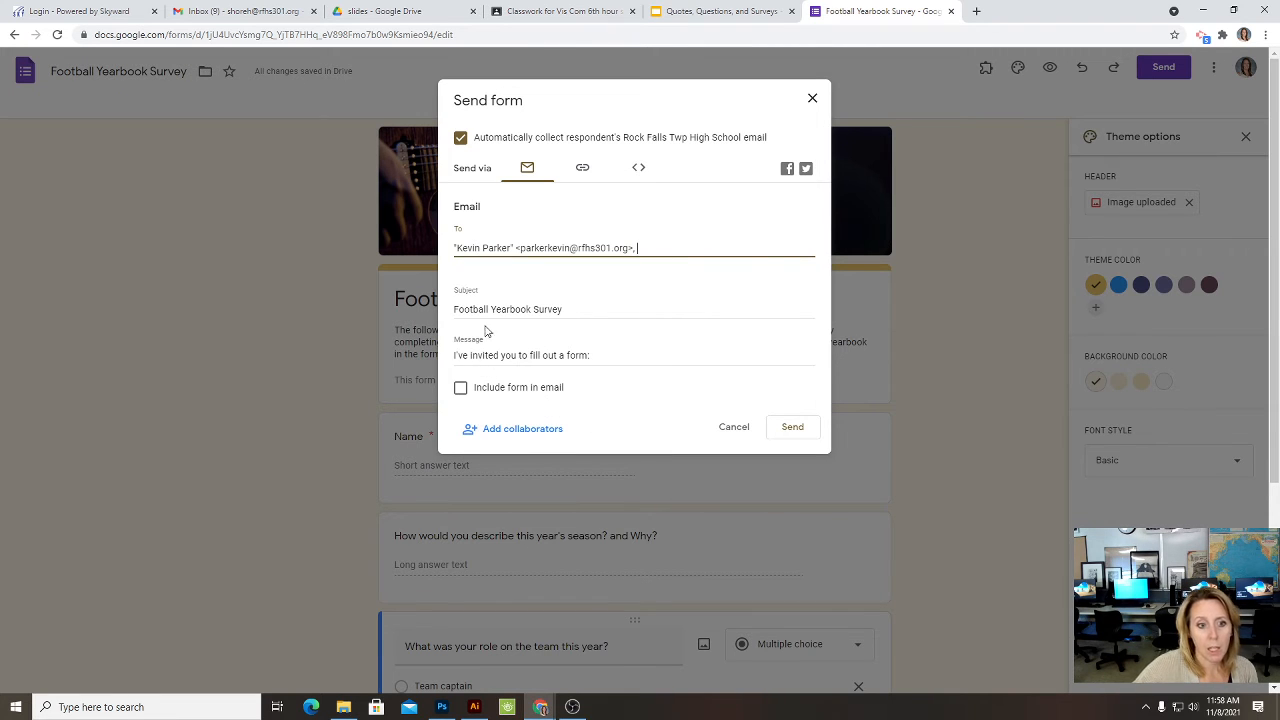
click(461, 390)
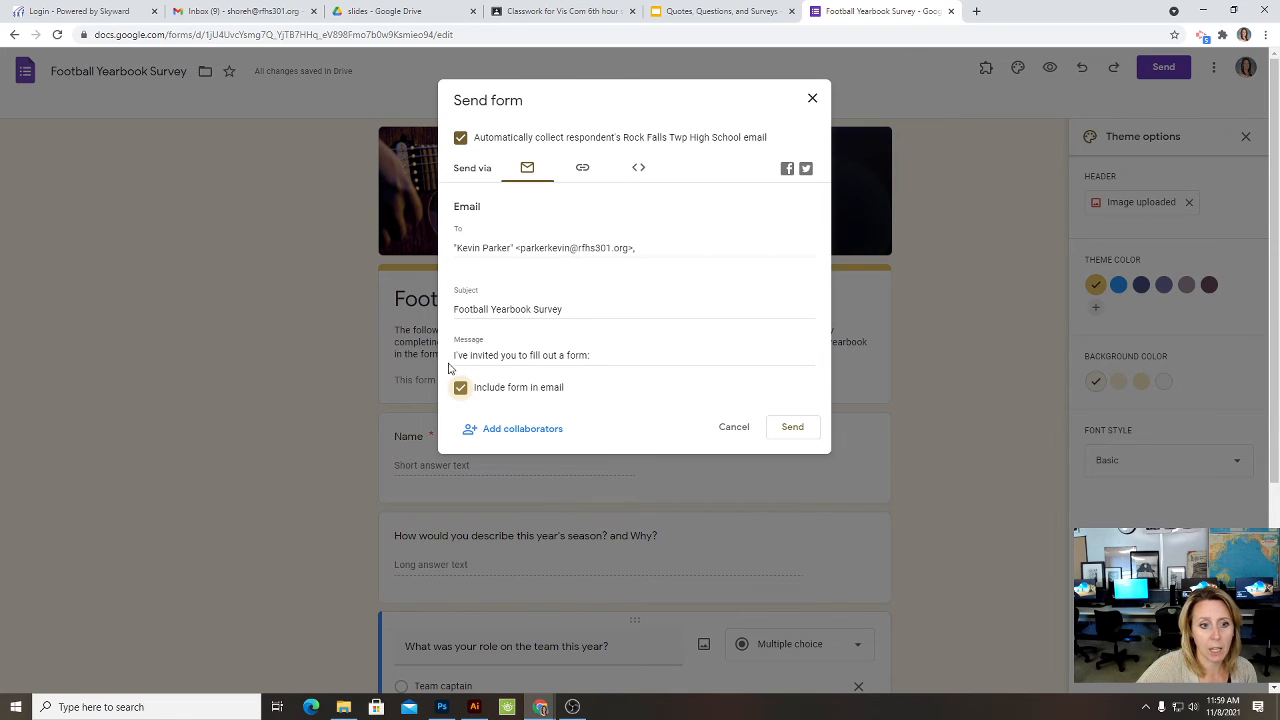
Step: Append "Football survey" to the invitation message and select the whole message text
click(634, 356)
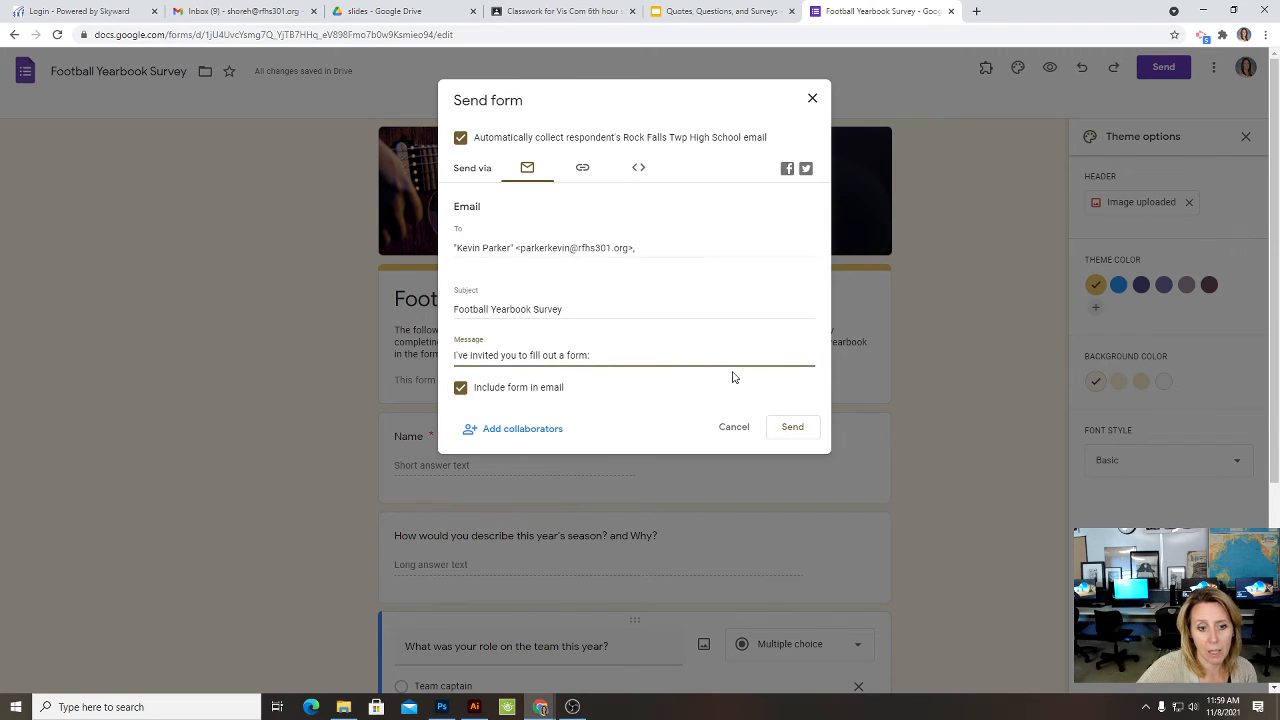
text(: )
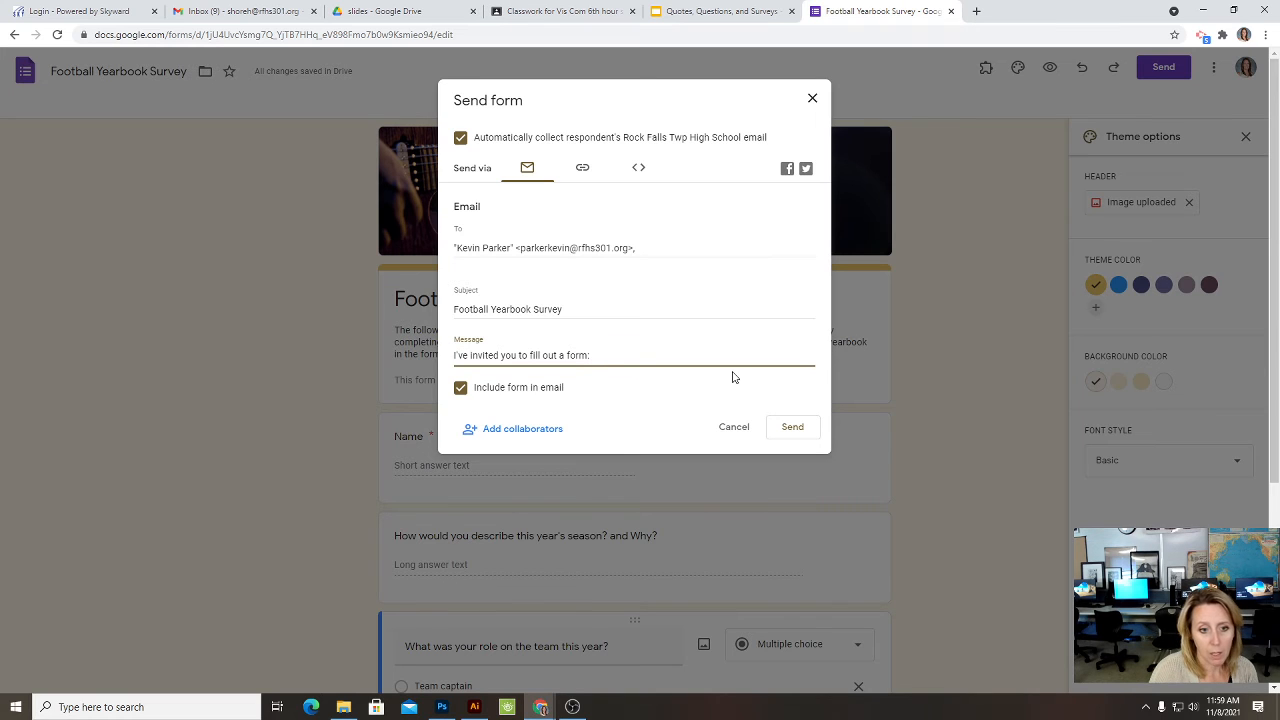
text(Footbl)
key(BackSpace)
key(BackSpace)
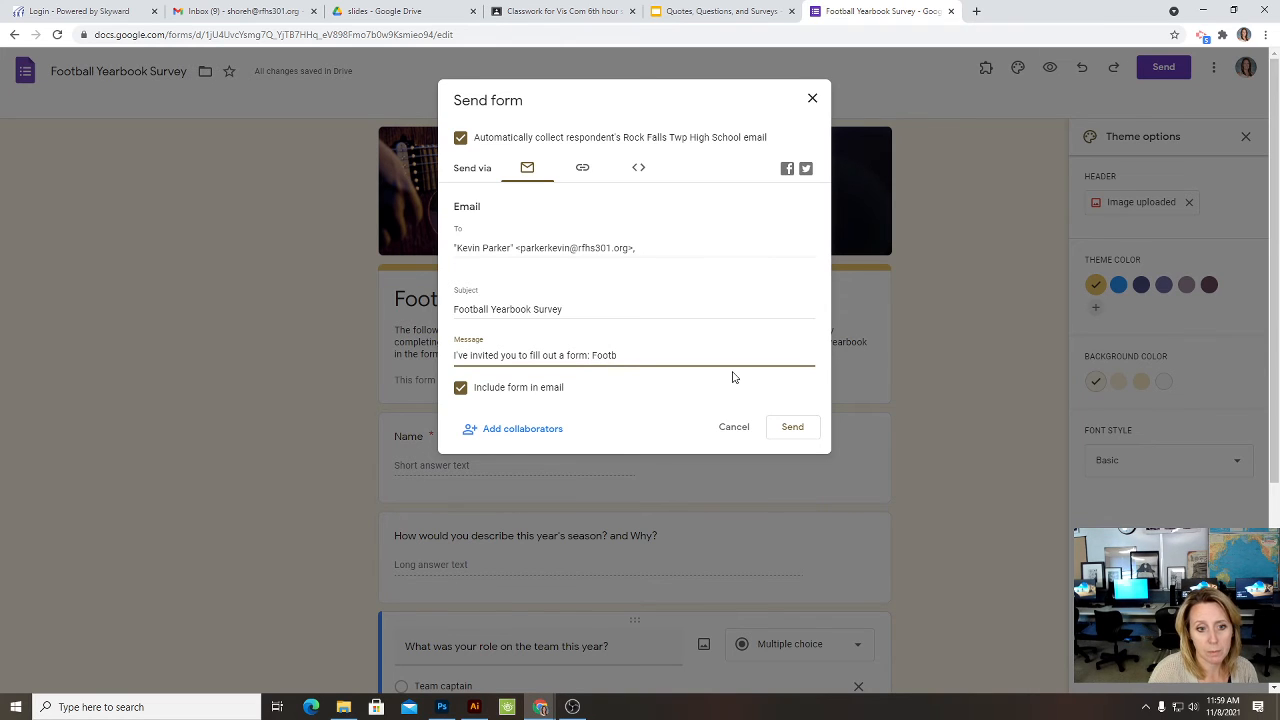
text(all survey)
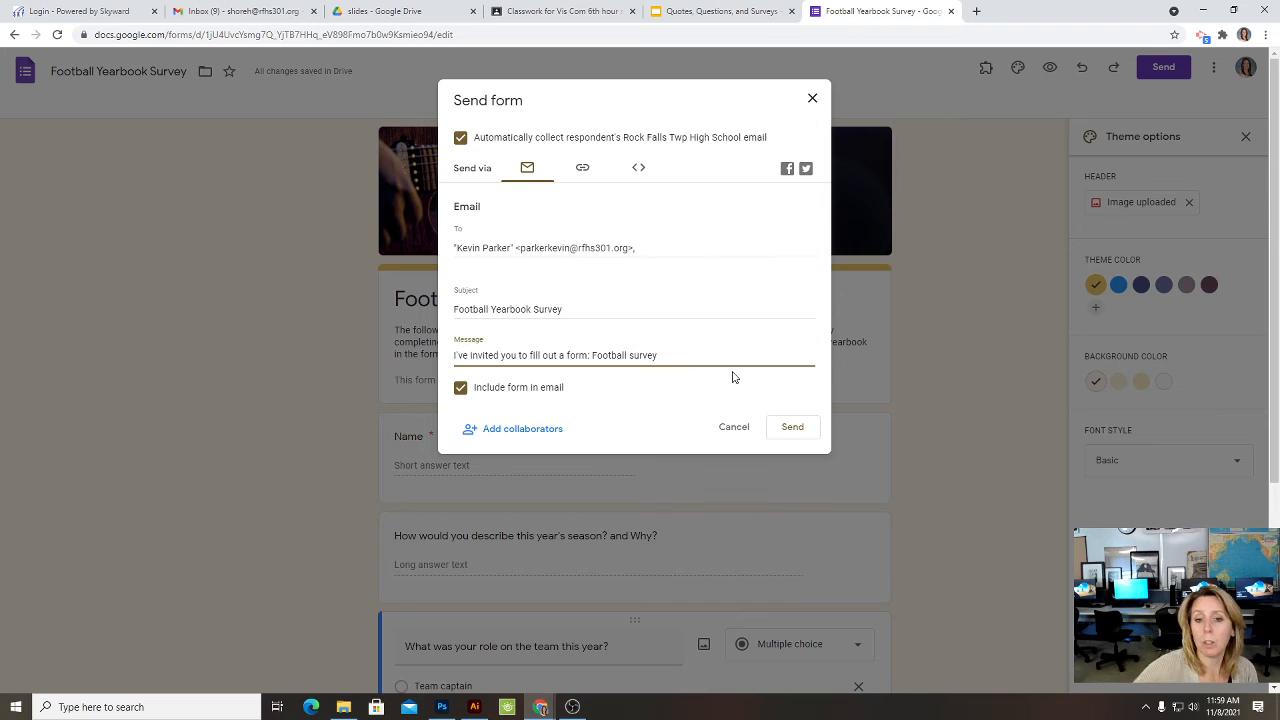
drag(681, 358, 255, 345)
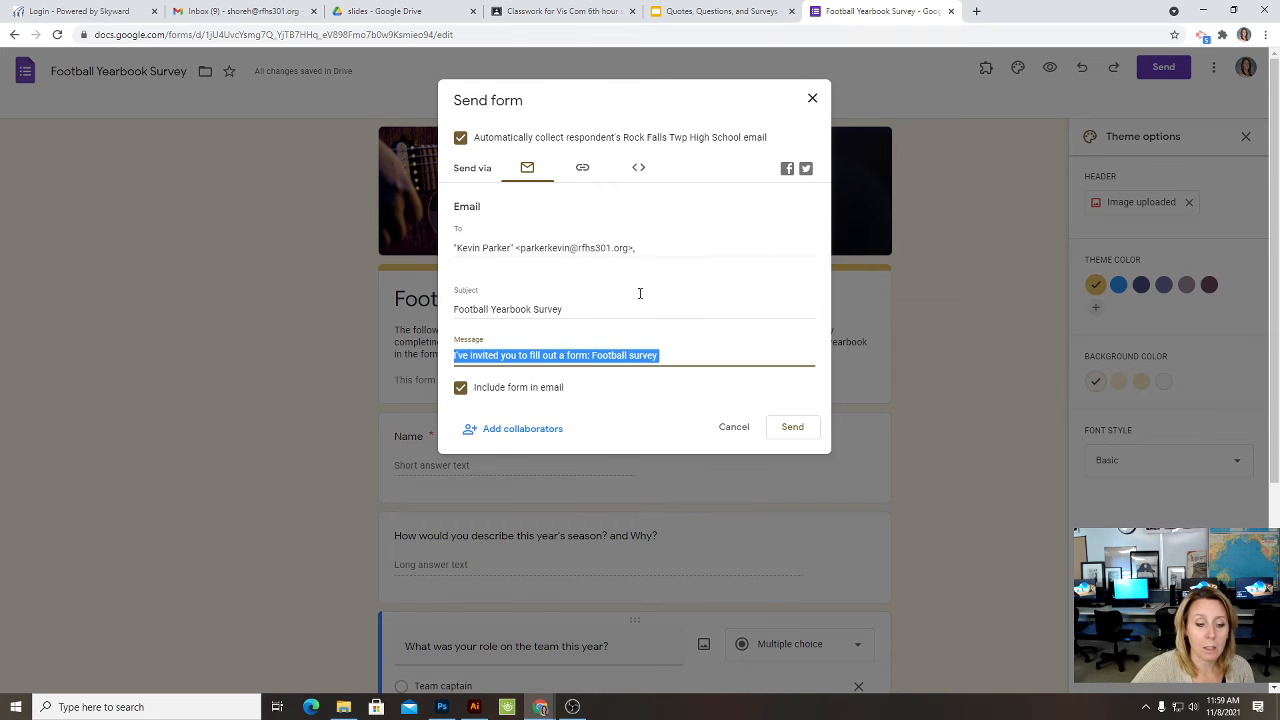
Step: Open the options for adding collaborators to the form and close them without adding anyone
click(509, 436)
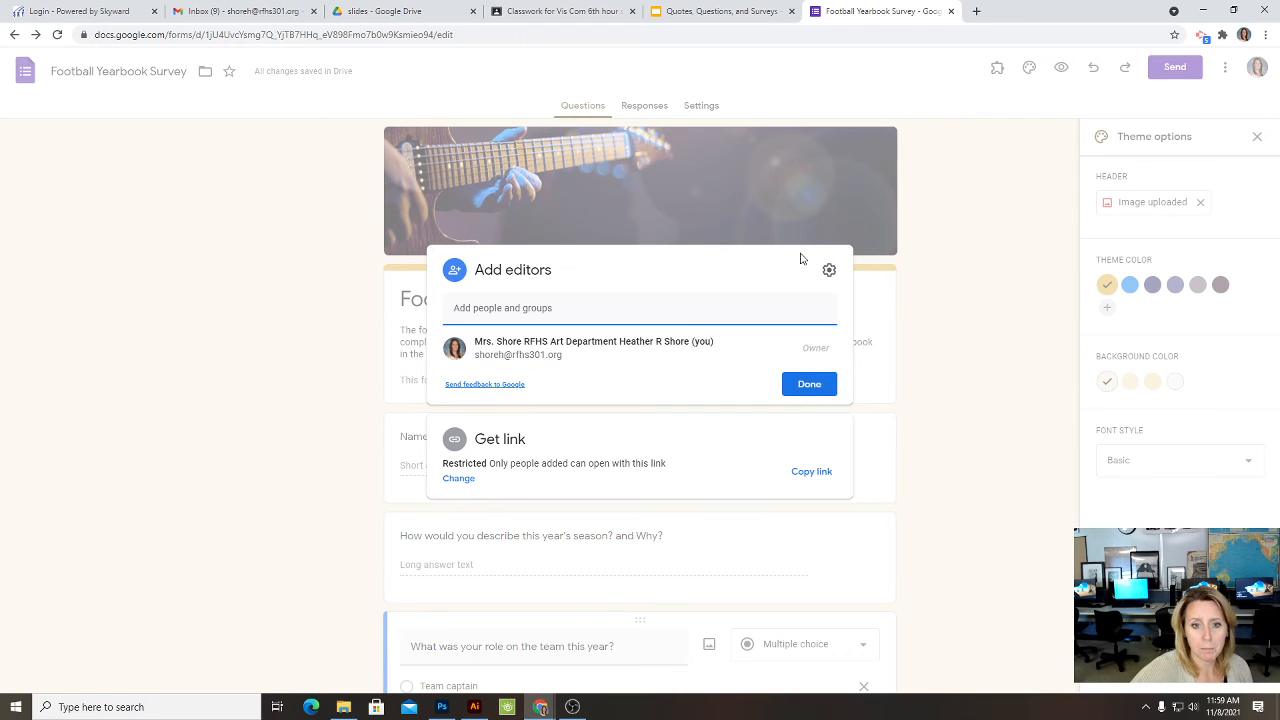
click(938, 266)
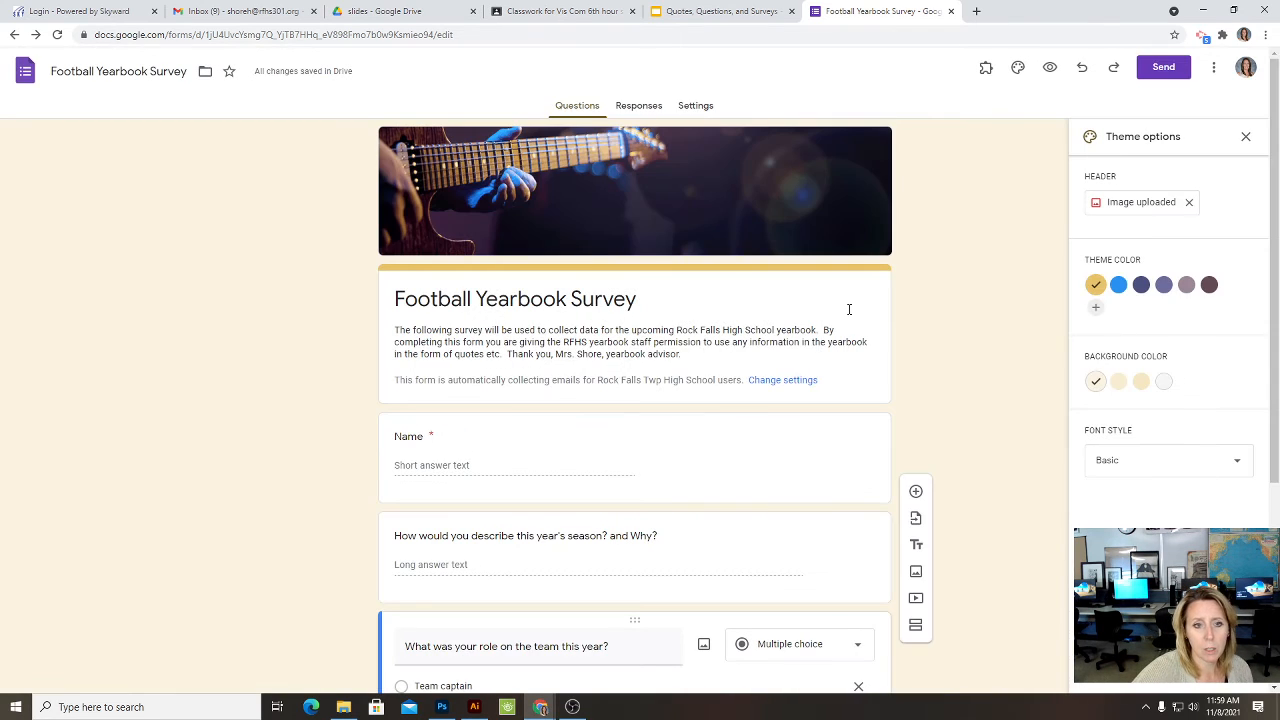
Step: View the RFHS Student of the Month form from the recent forms and return to the forms list
click(14, 36)
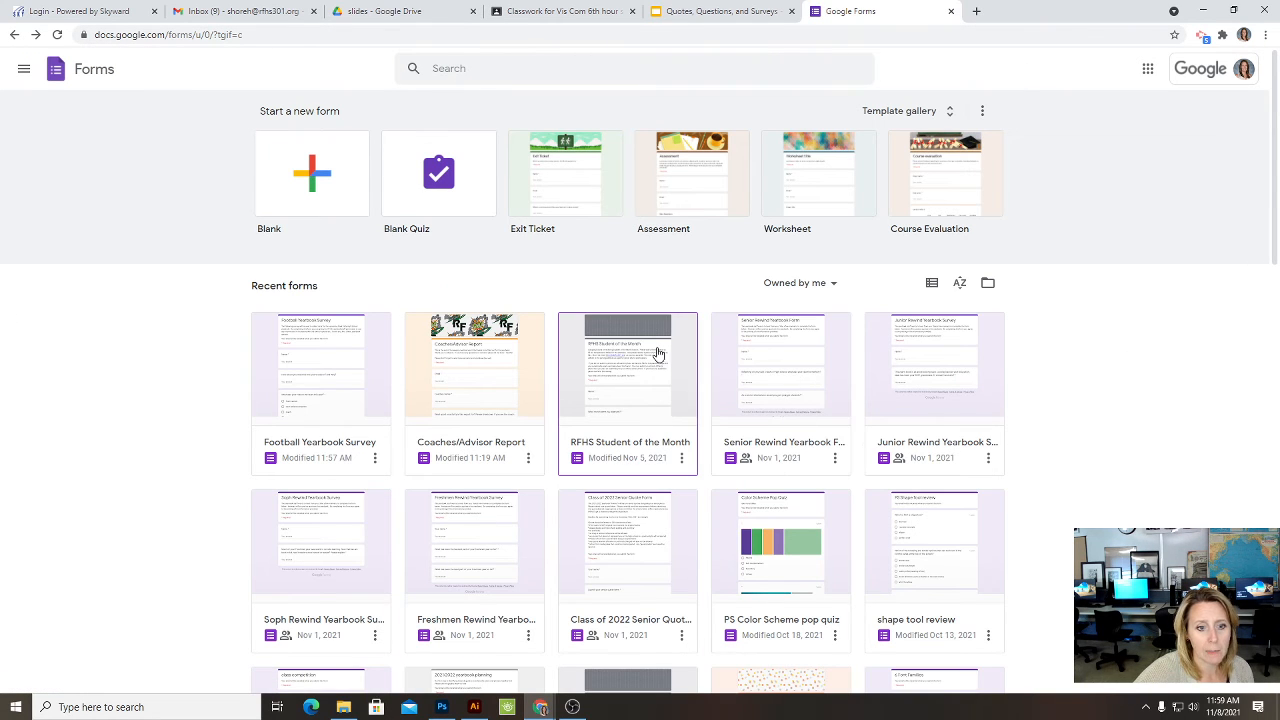
click(646, 376)
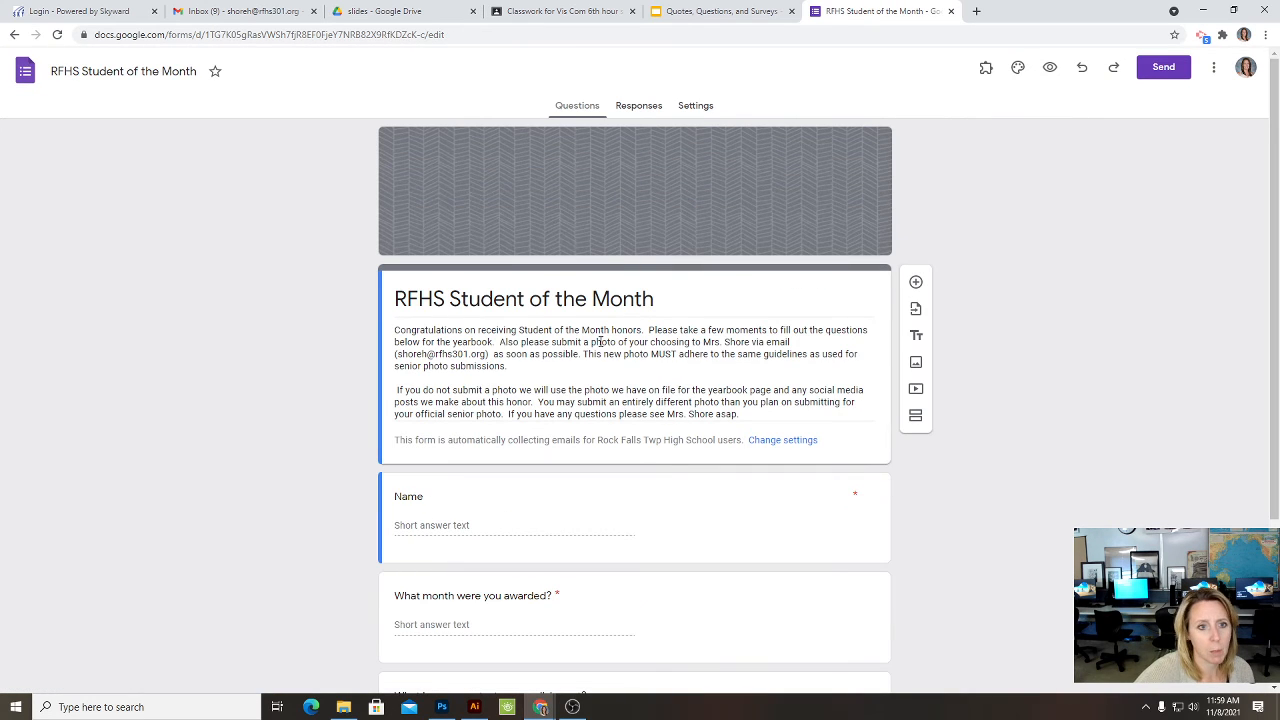
click(12, 33)
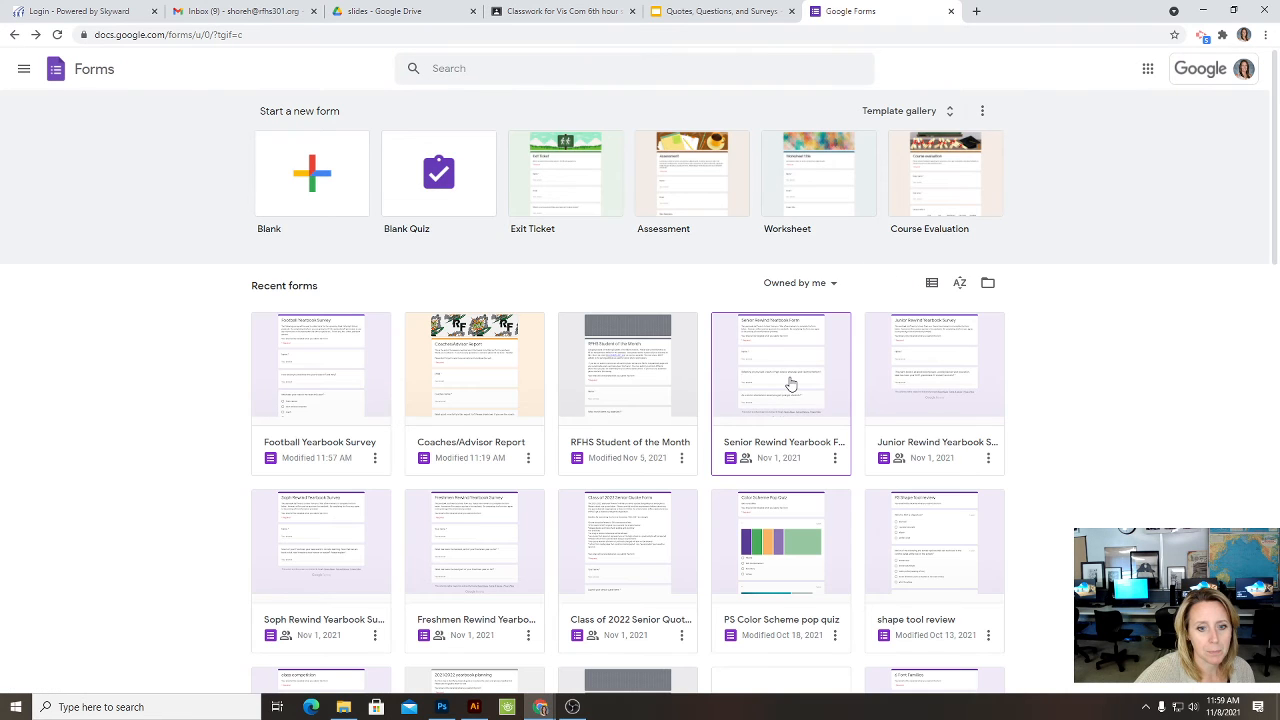
Step: Open the Senior Rewind Yearbook Form and examine its response summary, covering respondent emails, names and favorite memory answers
click(790, 384)
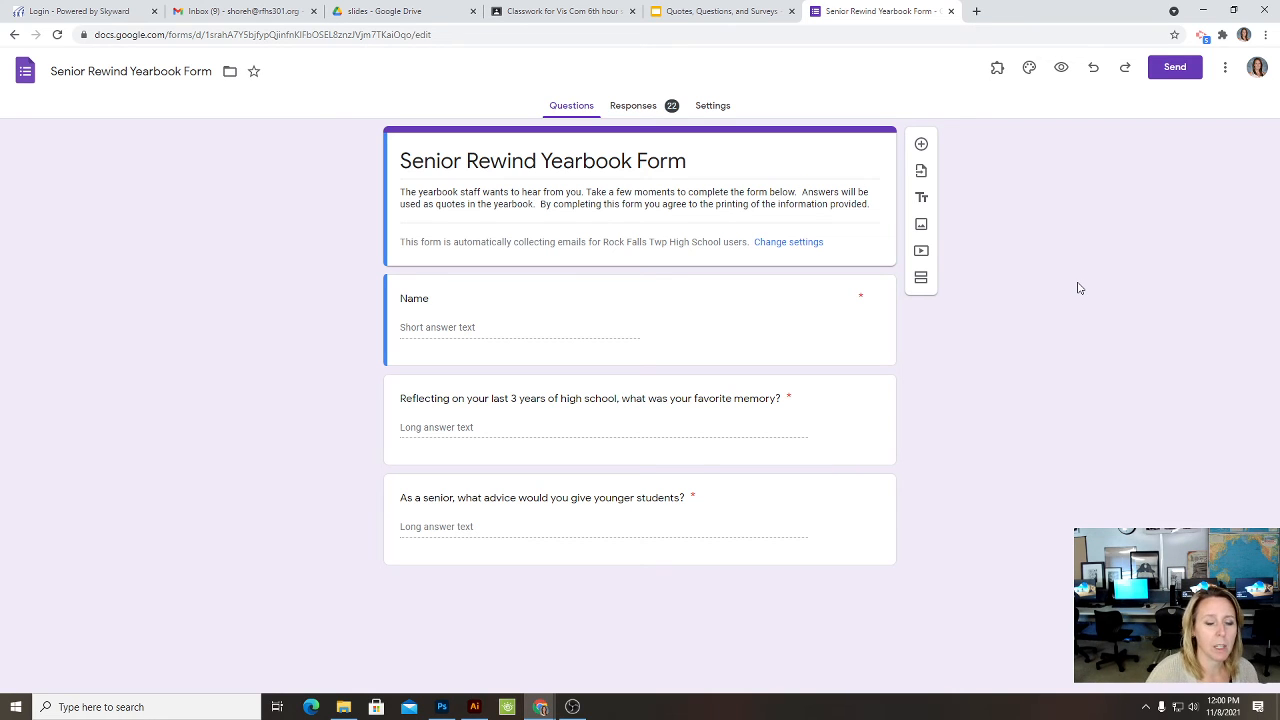
click(652, 108)
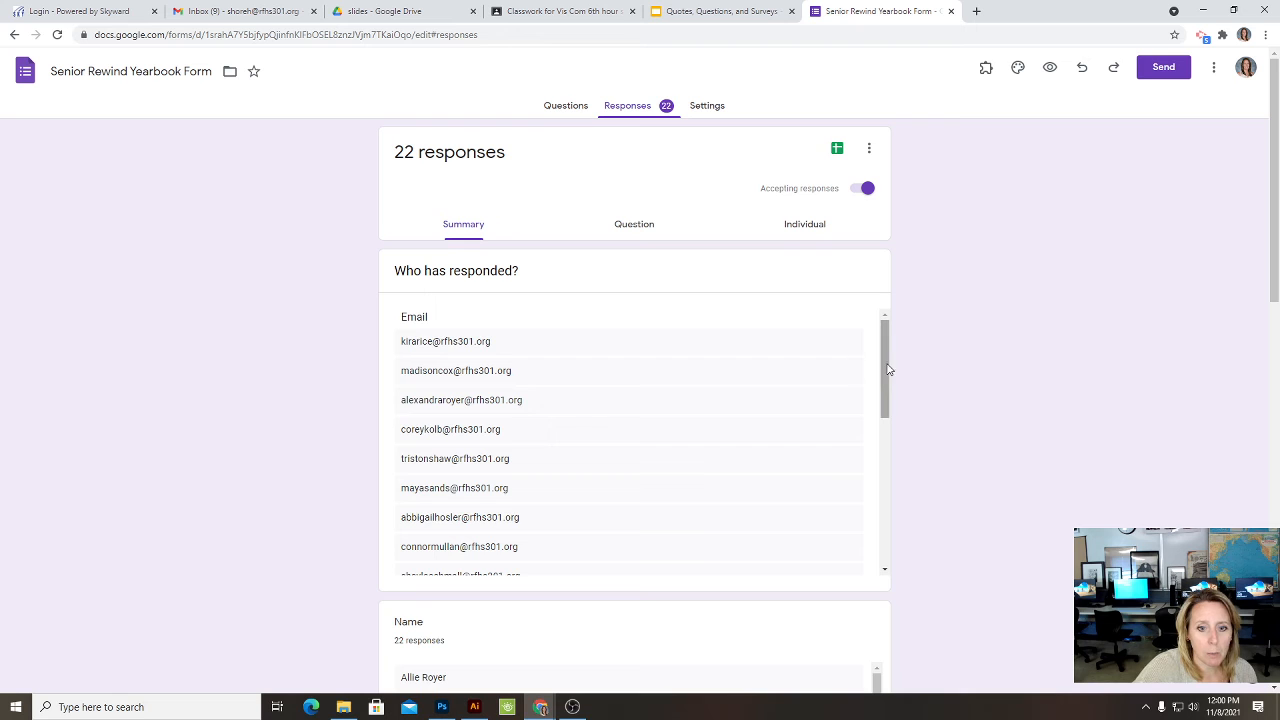
mouse_move(884, 365)
mouse_down()
mouse_move(866, 514)
mouse_move(884, 360)
mouse_up()
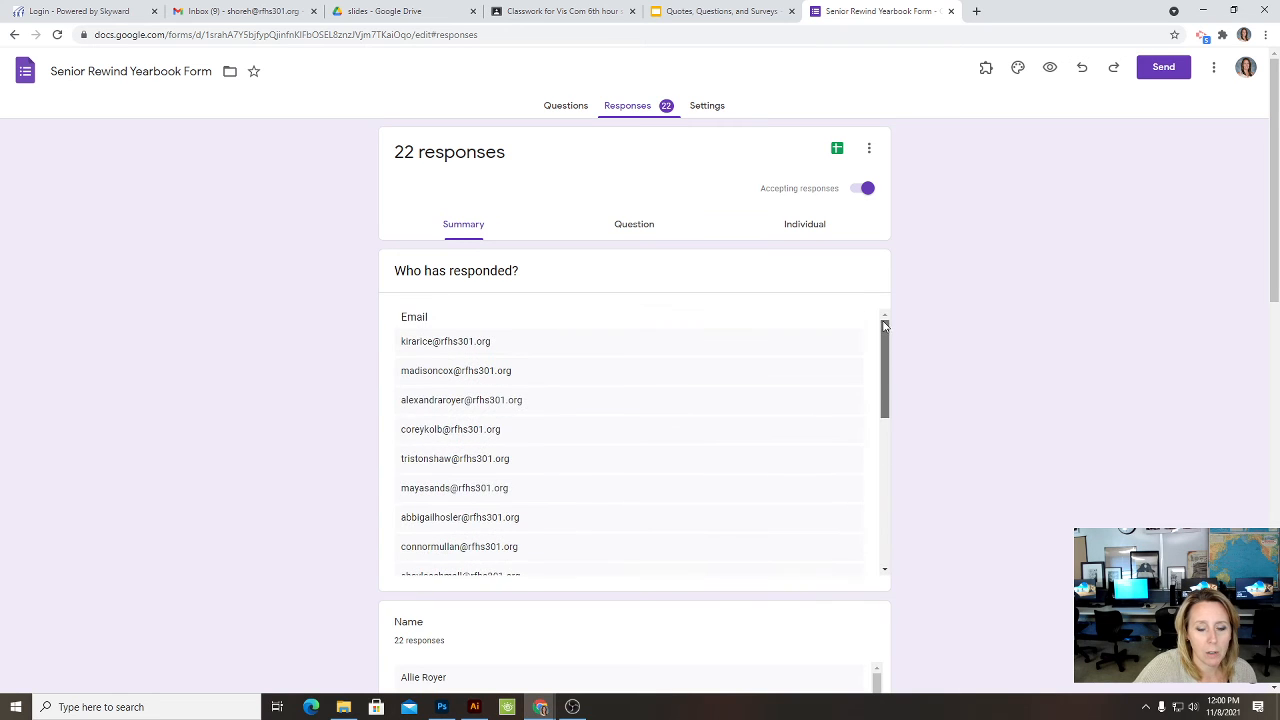
scroll(1017, 357, down, 4)
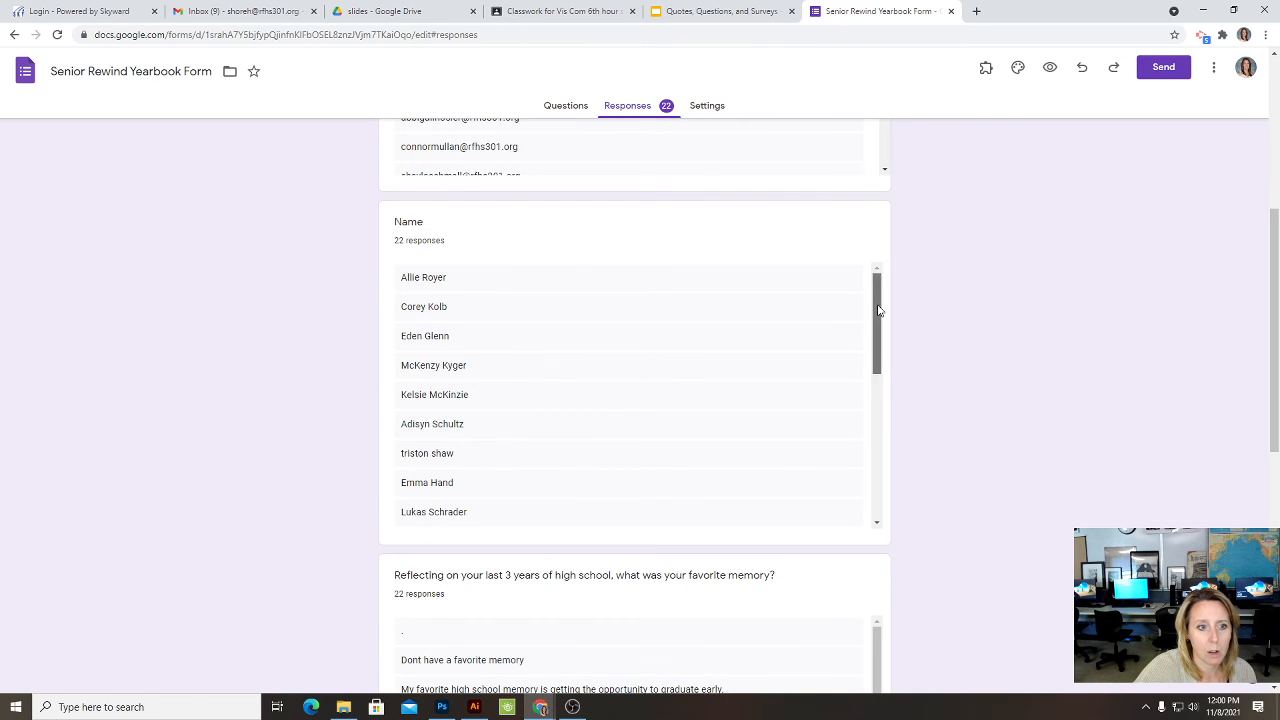
mouse_move(877, 314)
mouse_down()
mouse_move(875, 462)
mouse_move(872, 300)
mouse_up()
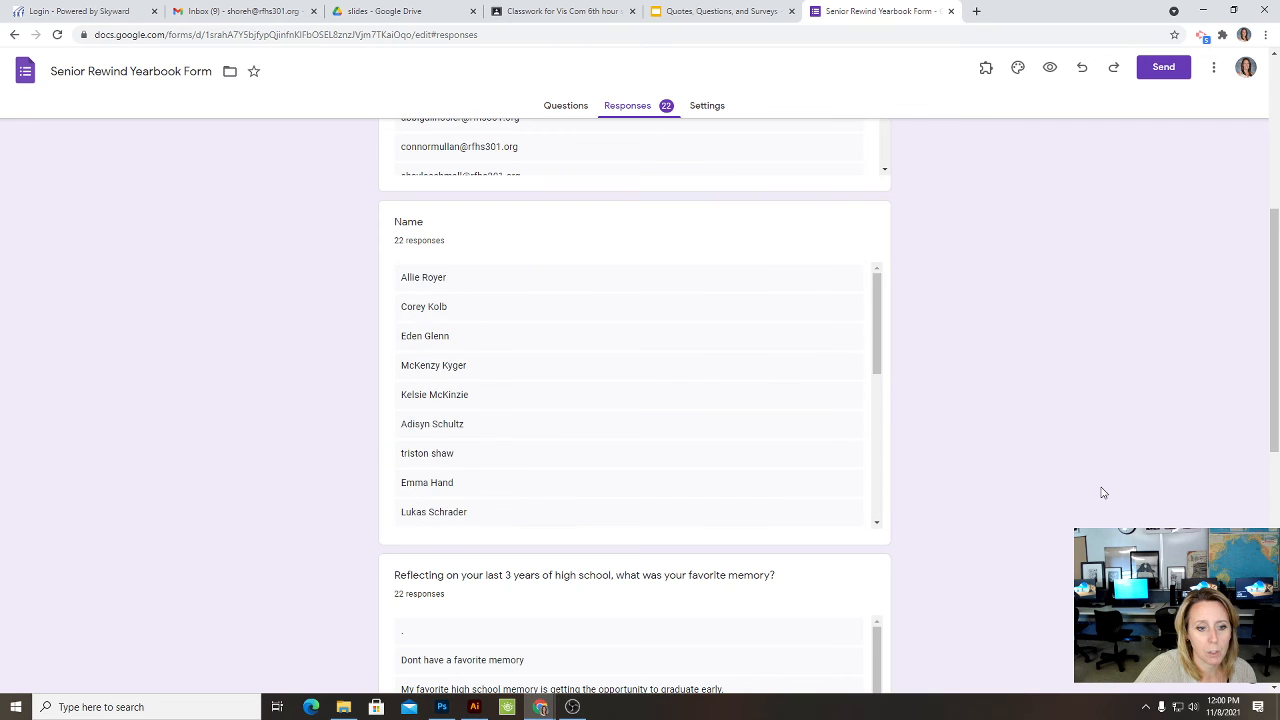
scroll(977, 417, down, 3)
mouse_move(880, 346)
mouse_down()
mouse_move(877, 506)
mouse_move(880, 336)
mouse_up()
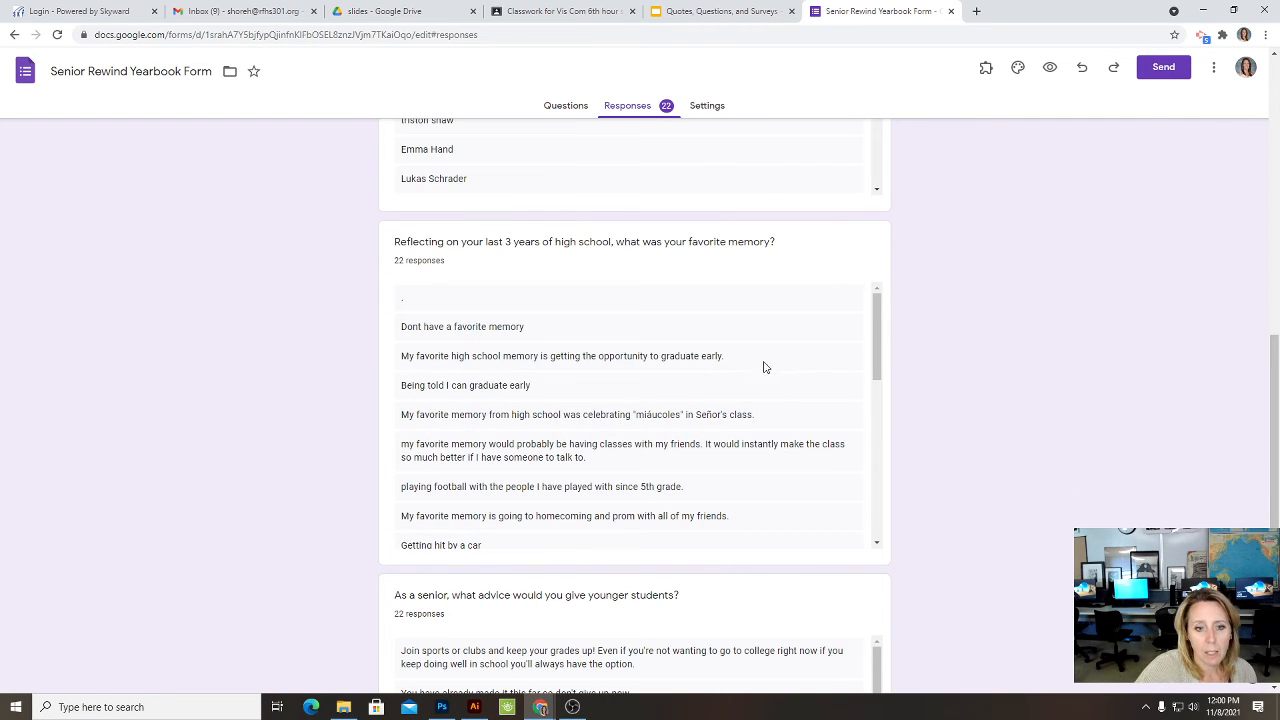
Step: Display the Senior Rewind Yearbook Form's responses grouped by question
scroll(1086, 423, up, 7)
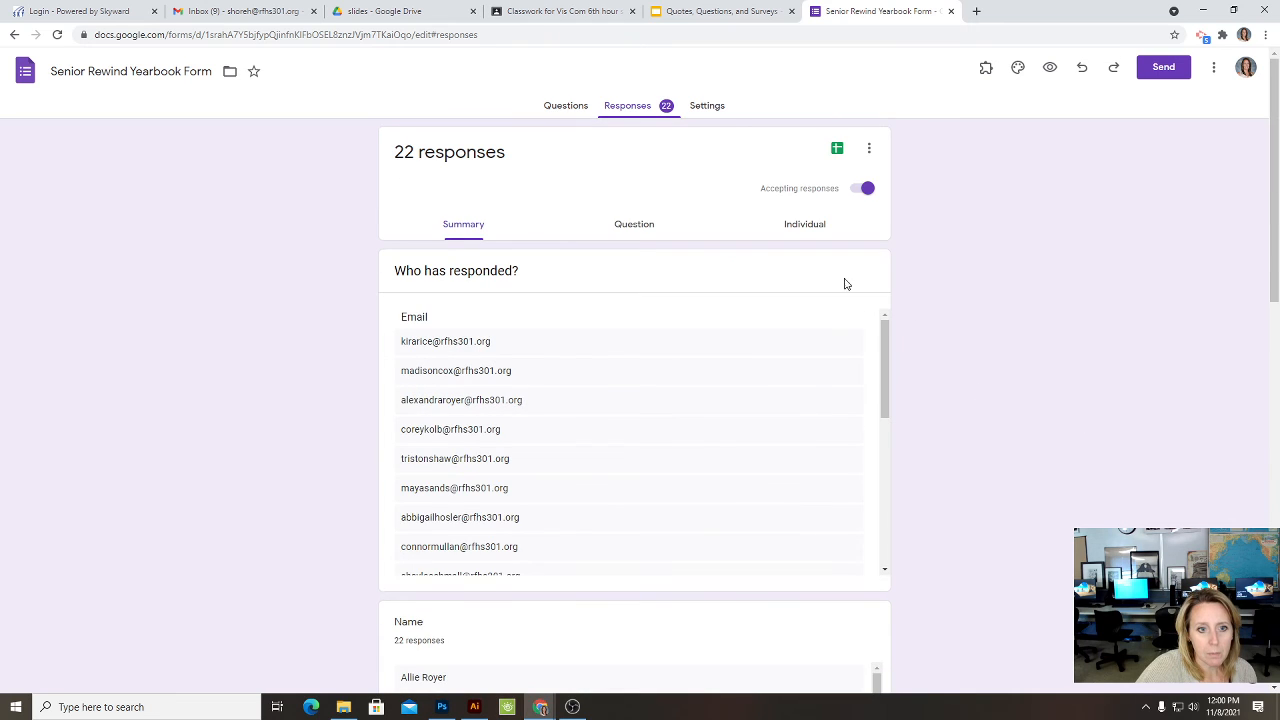
click(635, 228)
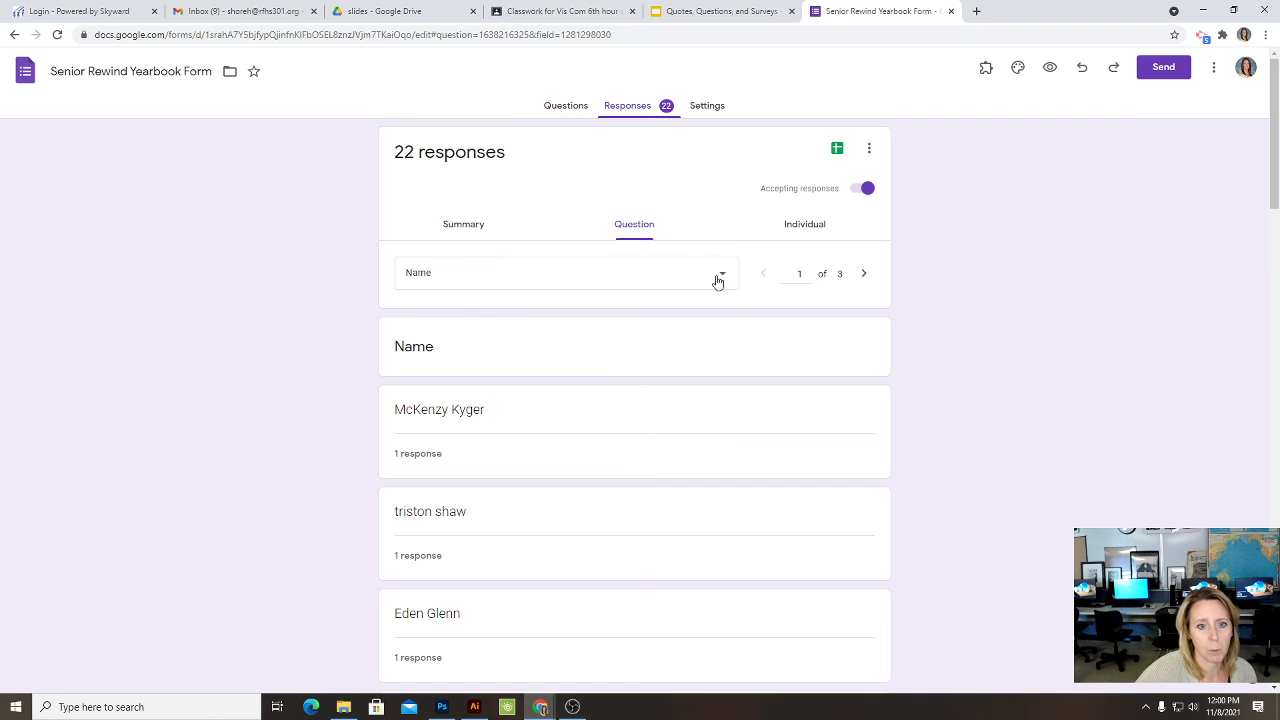
Step: Review the answers to the Name question and the favorite memory question, and check who submitted the first memory answer
scroll(670, 337, down, 3)
scroll(674, 374, up, 3)
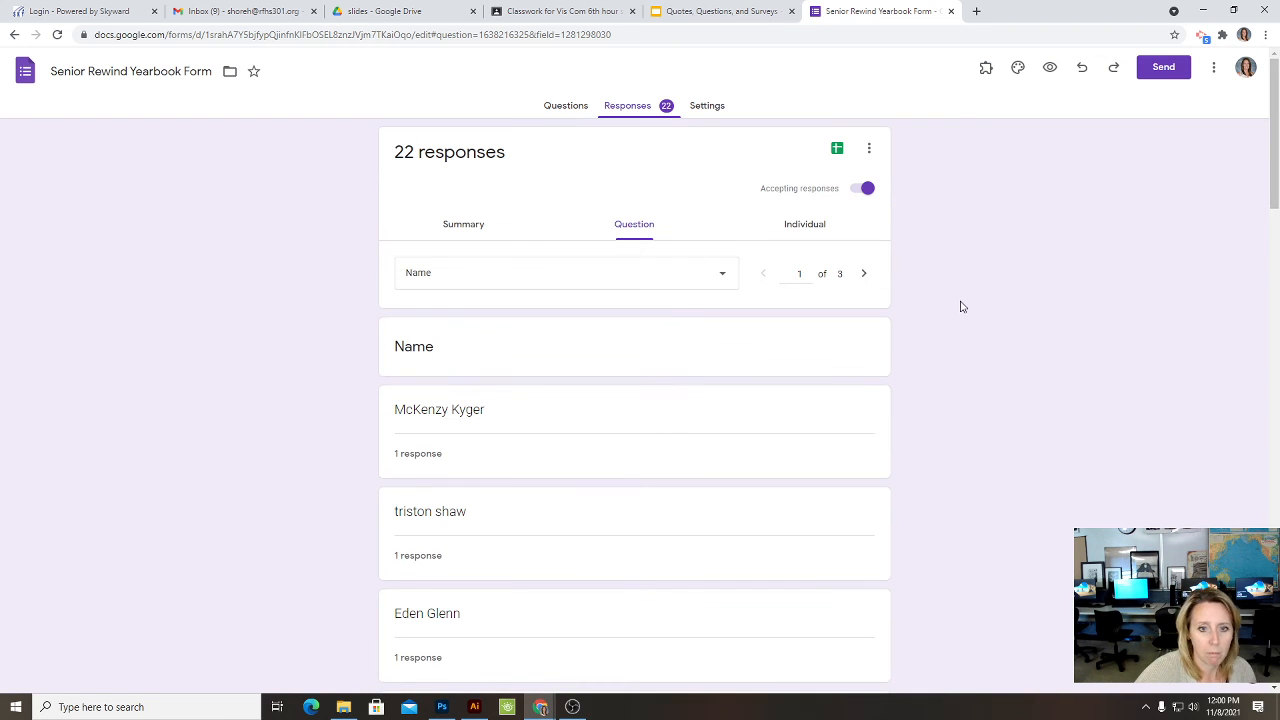
click(864, 274)
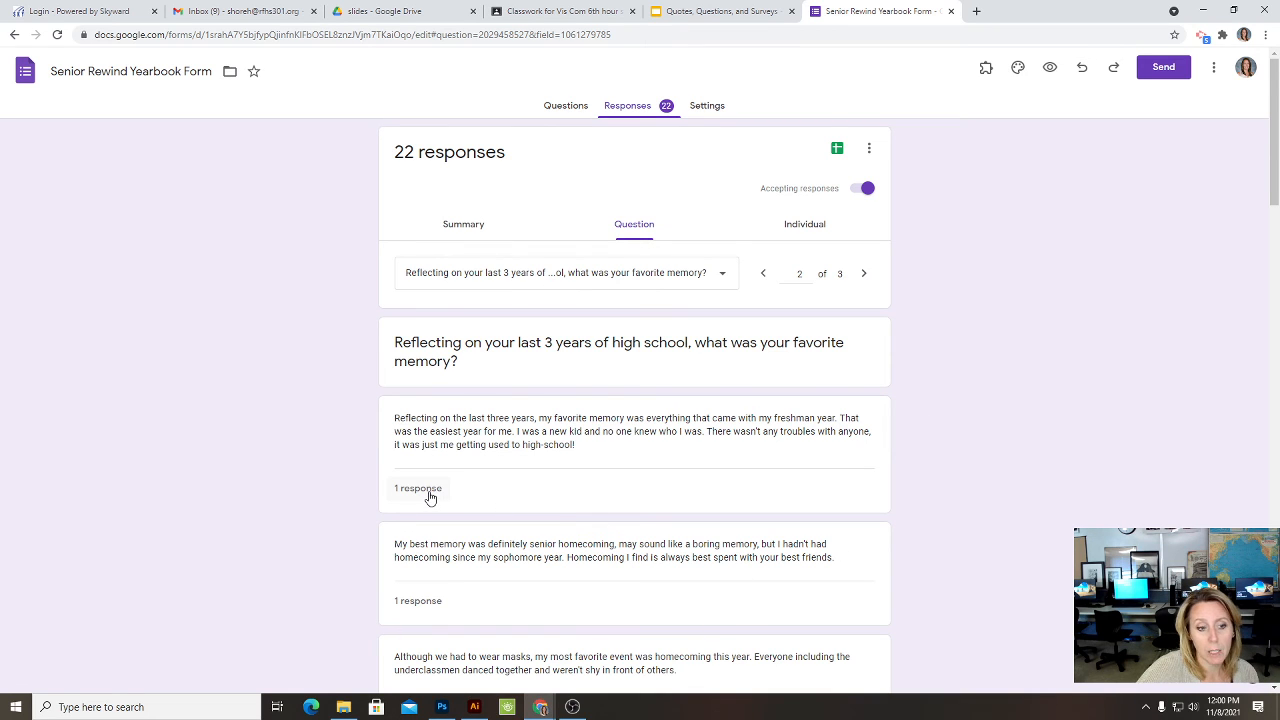
mouse_move(430, 496)
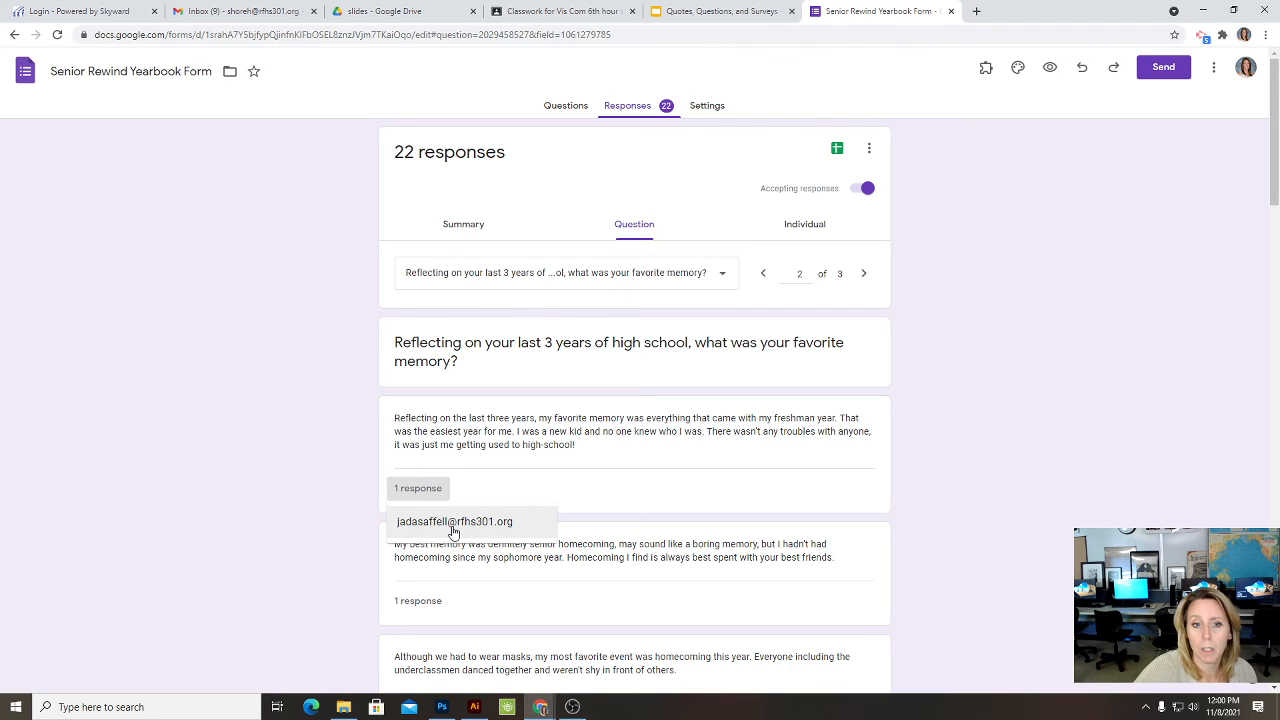
Step: Display the responses individually, choose the second respondent, and read through that person's full submission
click(805, 228)
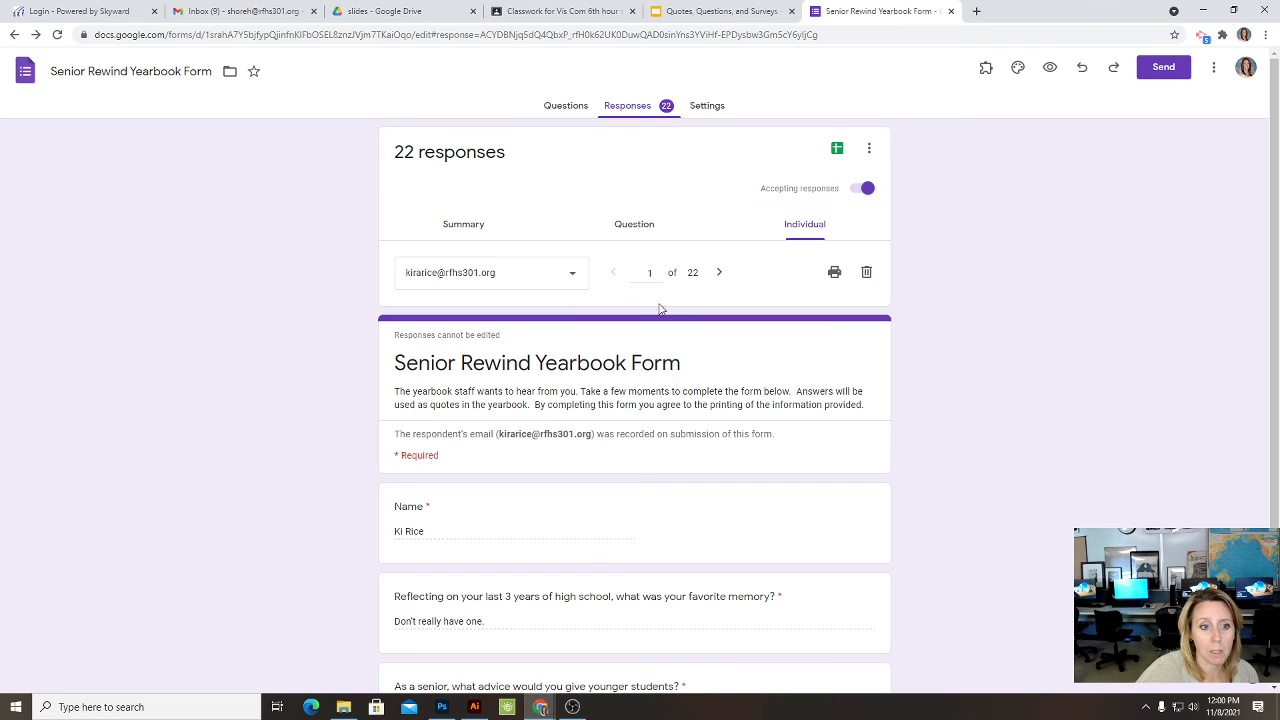
click(571, 273)
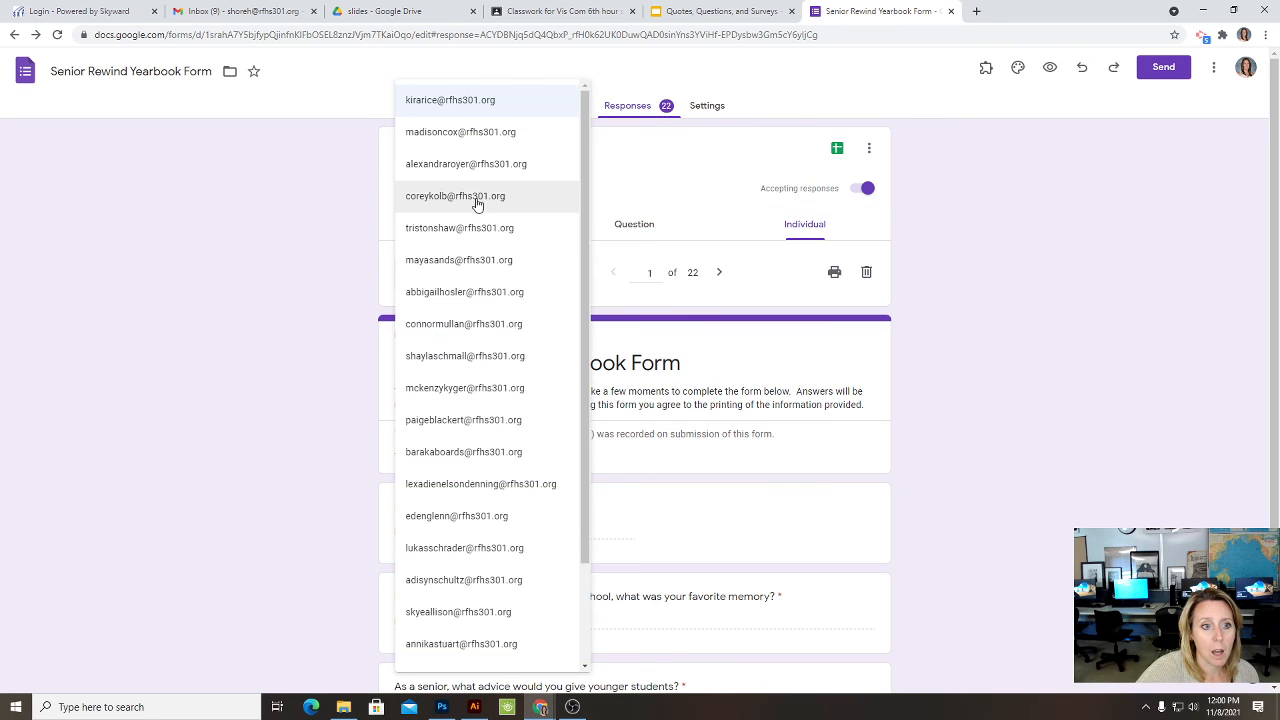
click(474, 135)
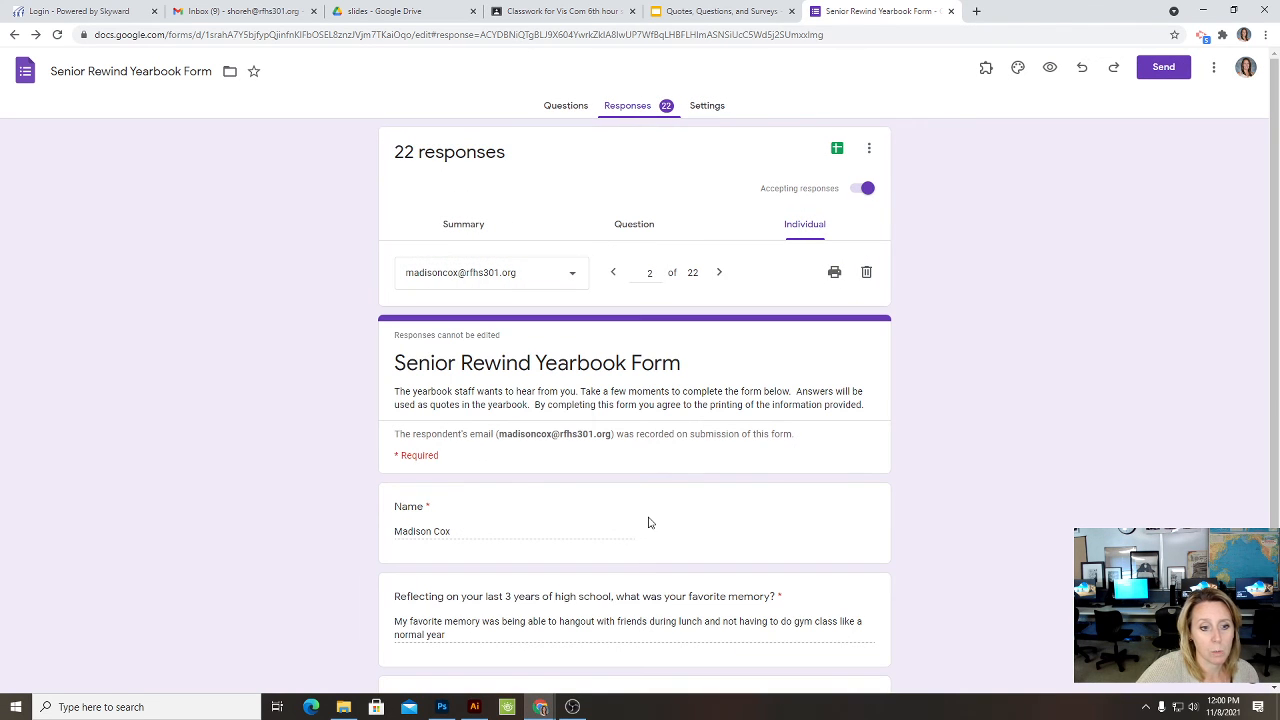
scroll(738, 510, down, 2)
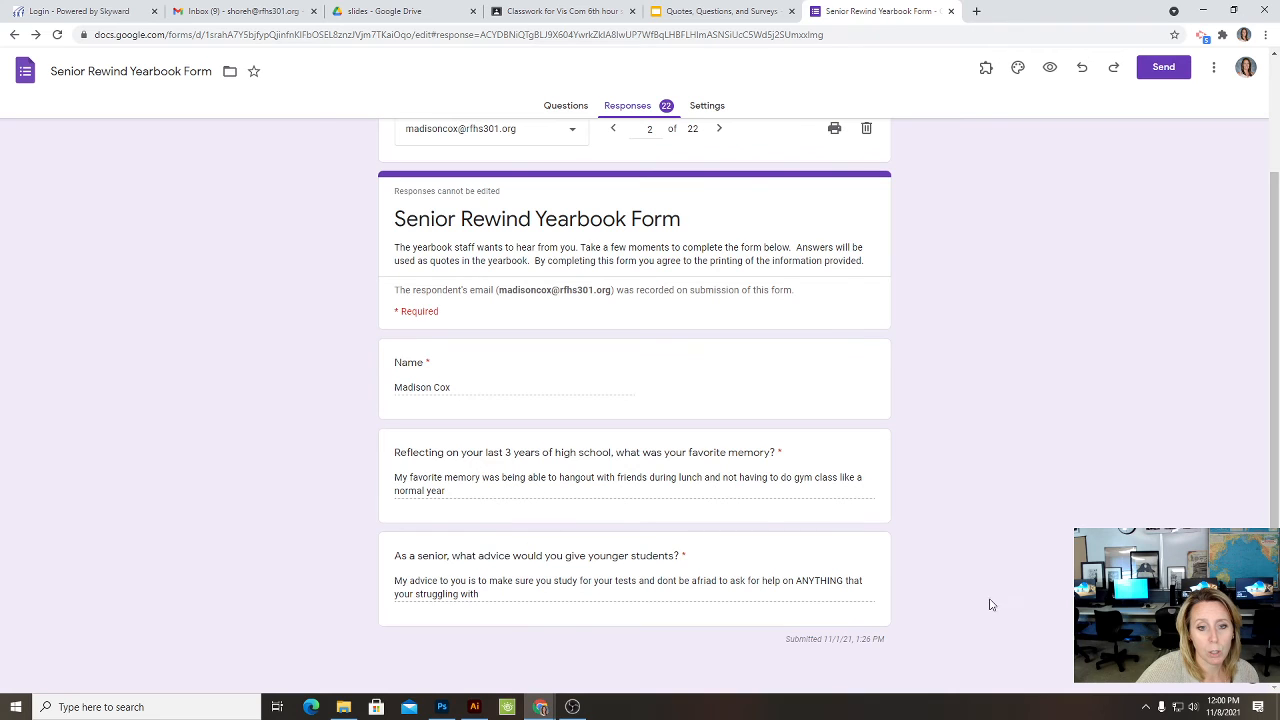
scroll(775, 427, up, 2)
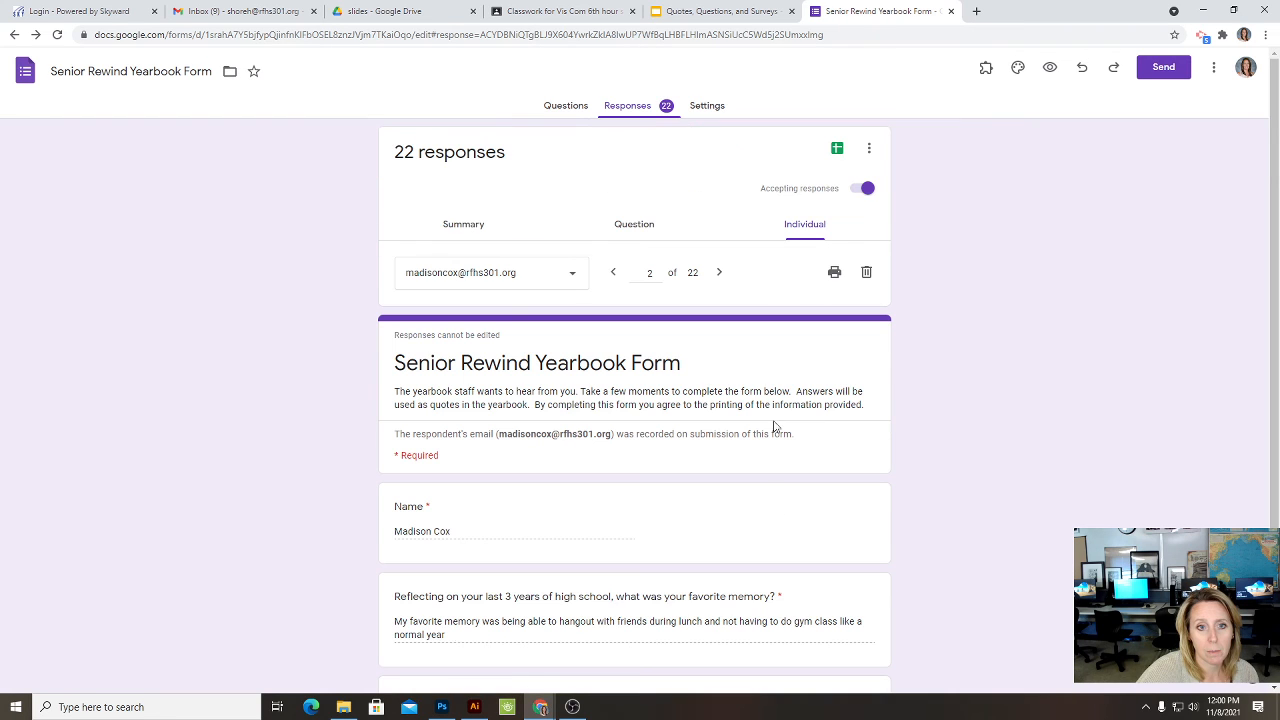
Step: Create a new spreadsheet from the Senior Rewind Yearbook Form responses, view it, and return to the form
click(837, 151)
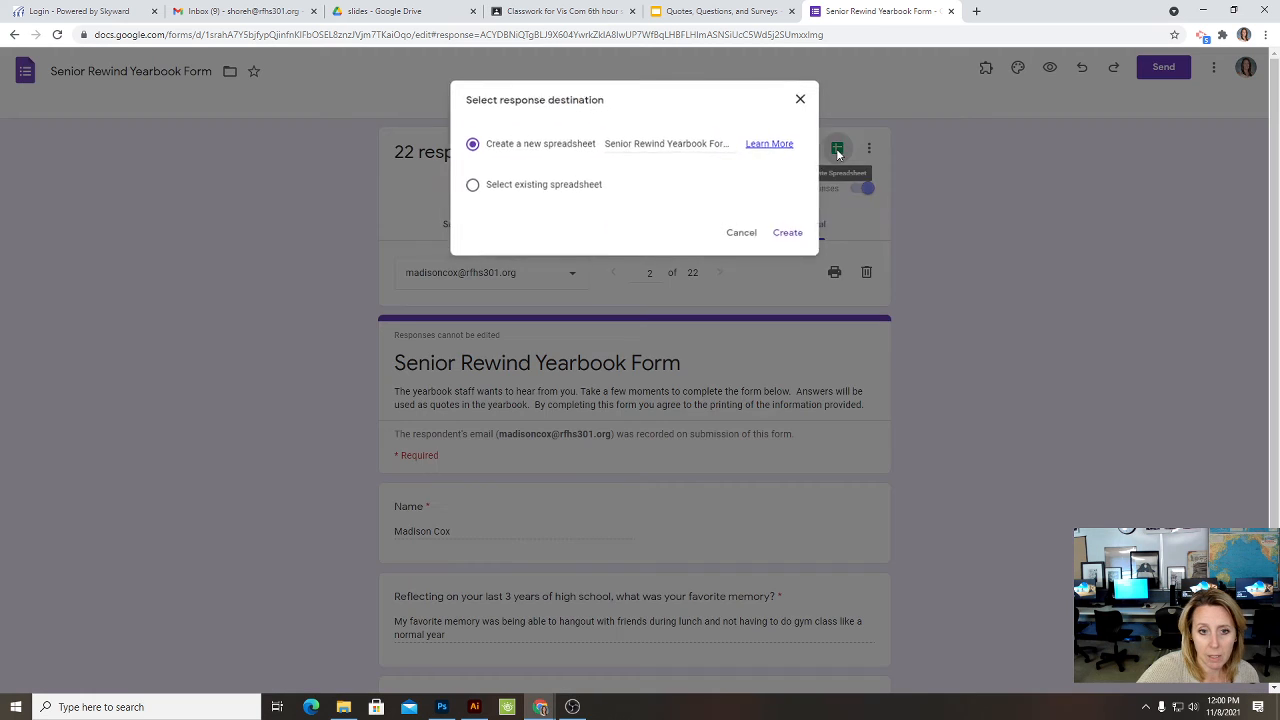
click(789, 234)
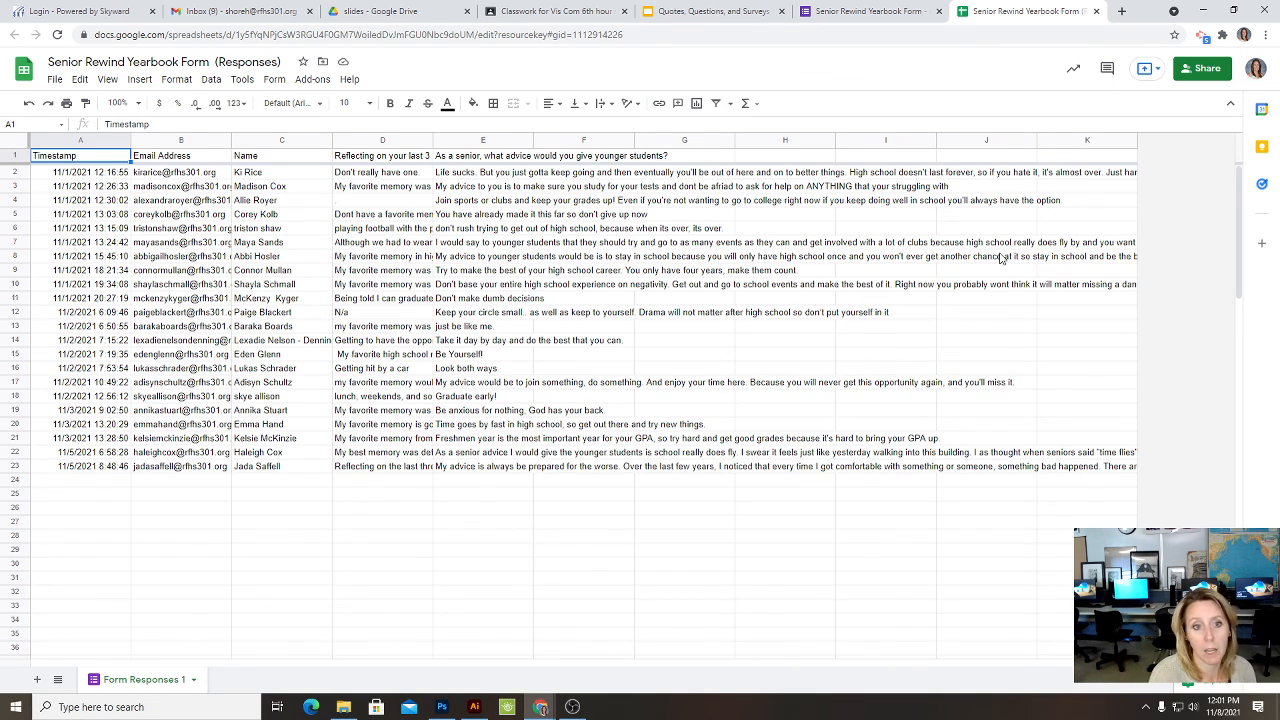
click(1096, 11)
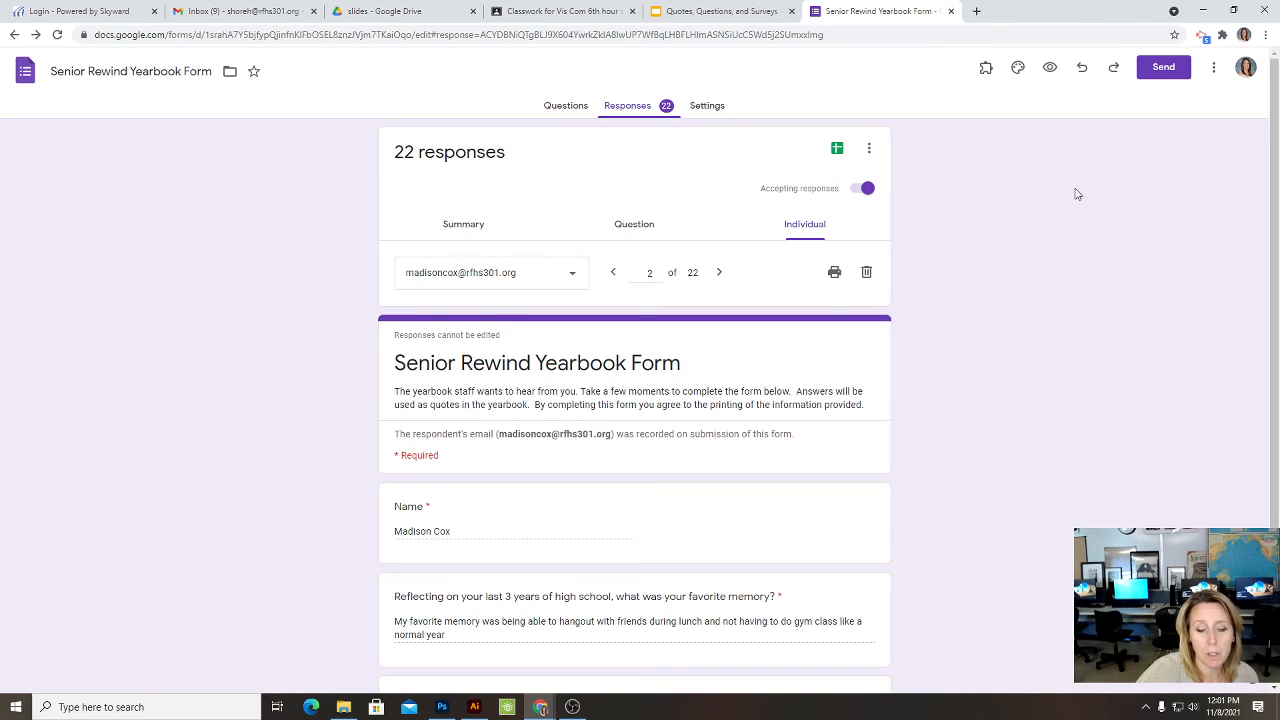